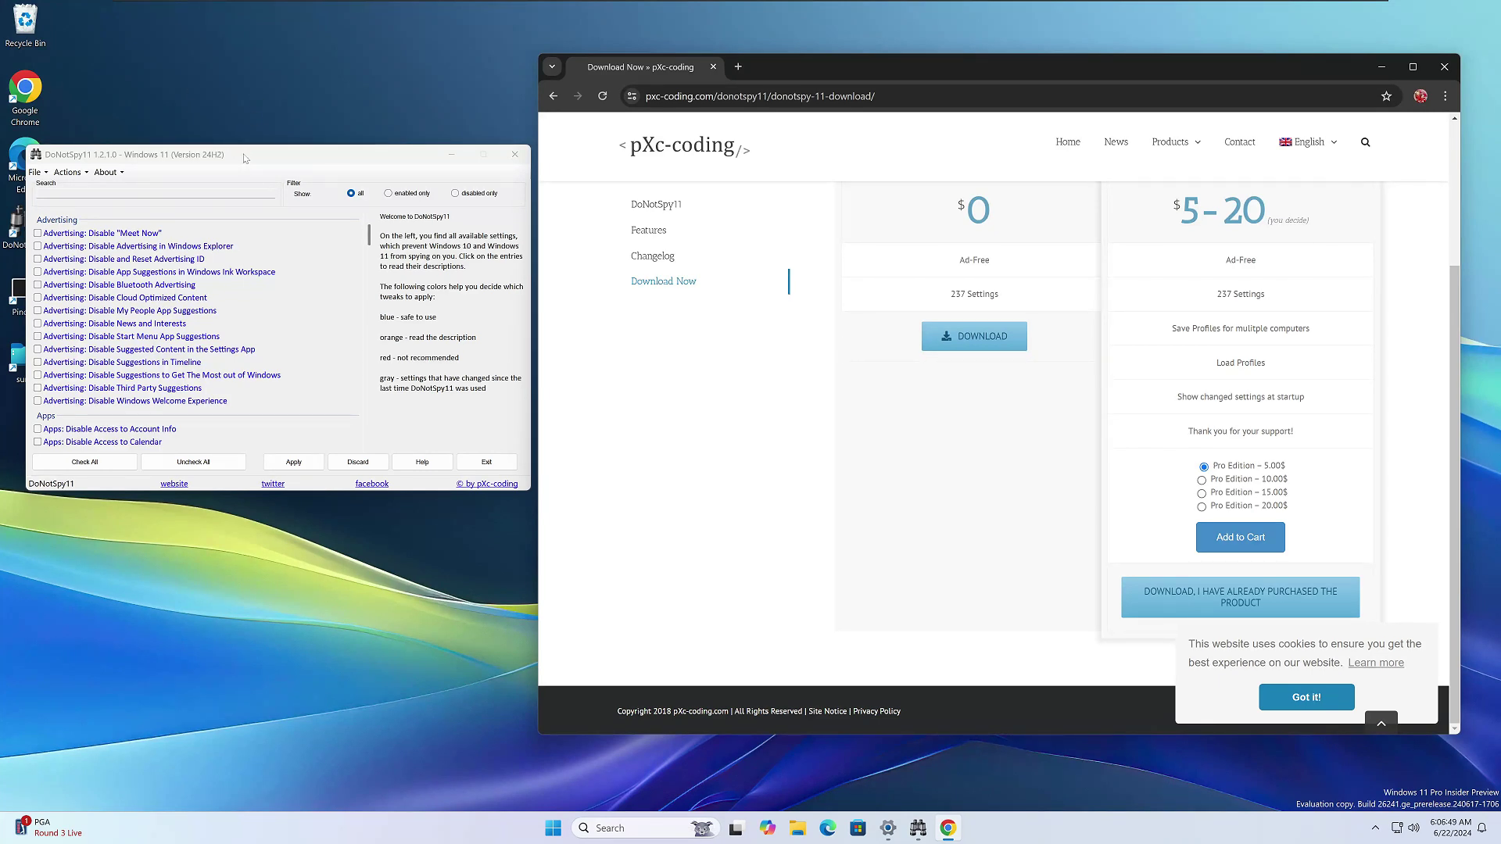
pyautogui.moveTo(244, 159); pyautogui.dragTo(279, 191)
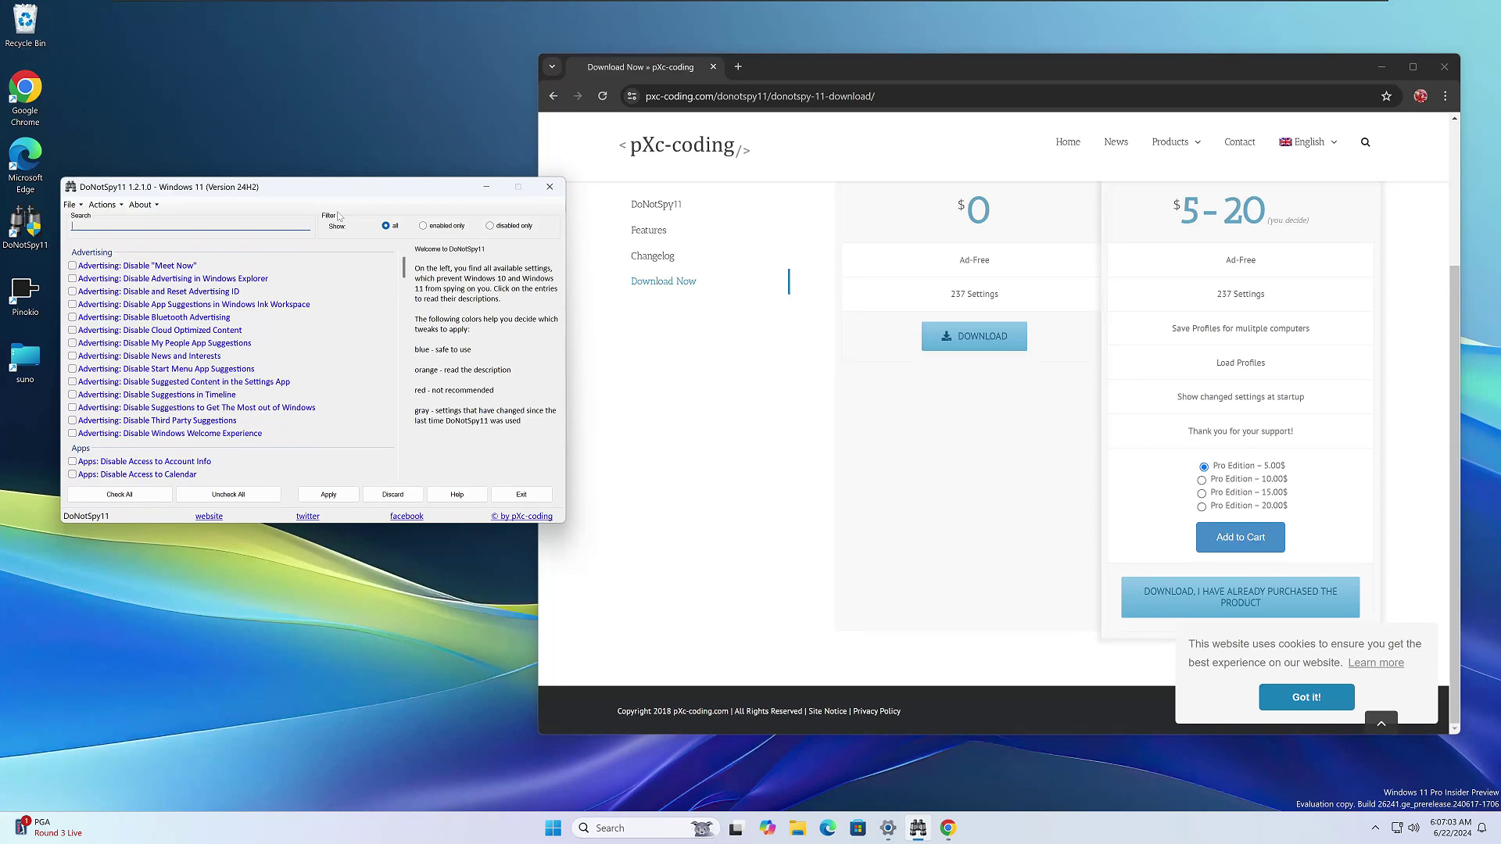
pyautogui.click(571, 233)
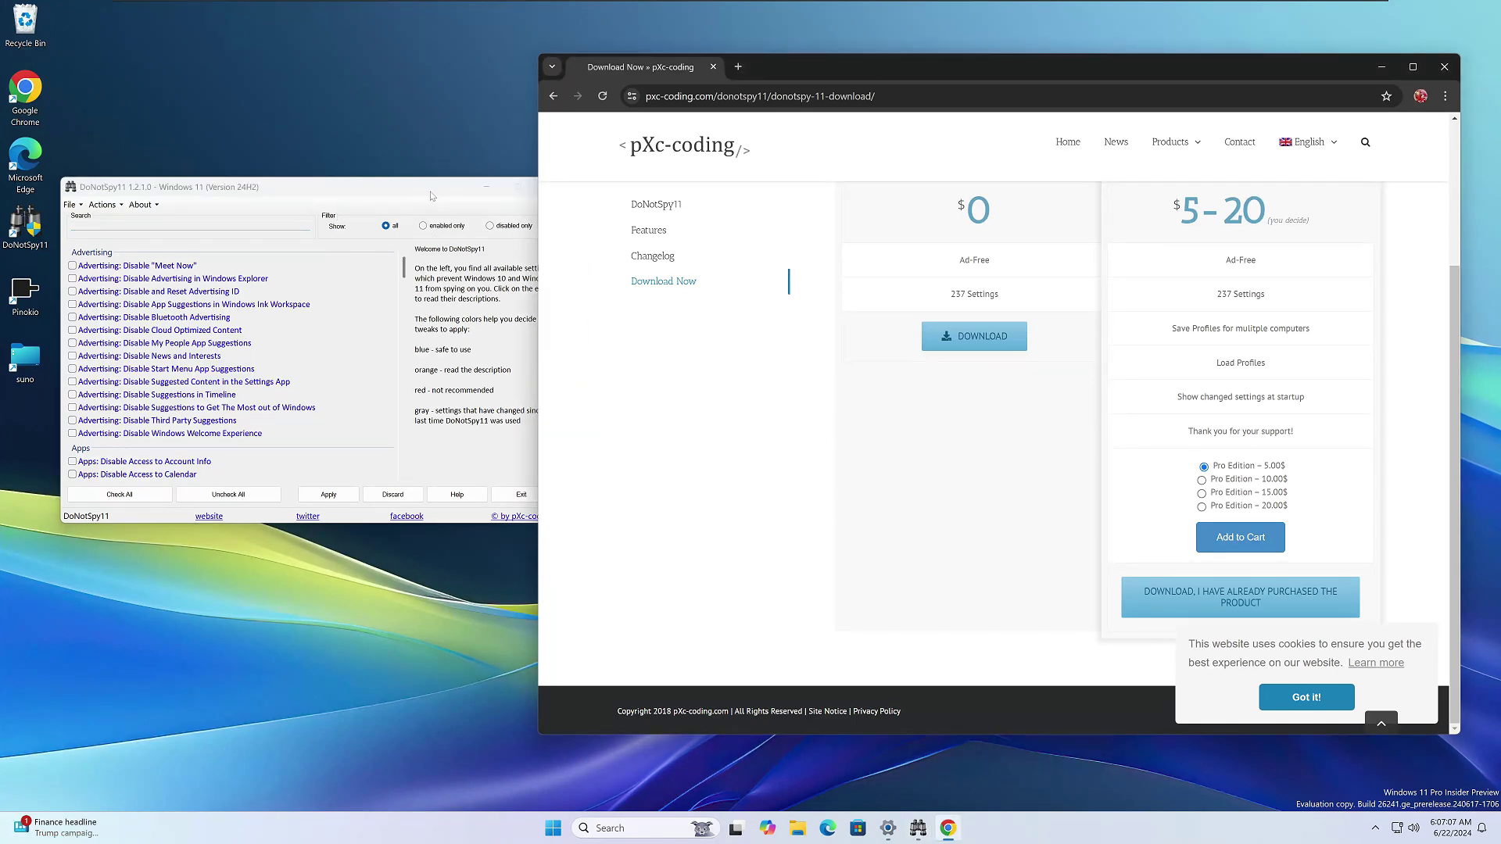
pyautogui.moveTo(431, 195); pyautogui.dragTo(446, 202)
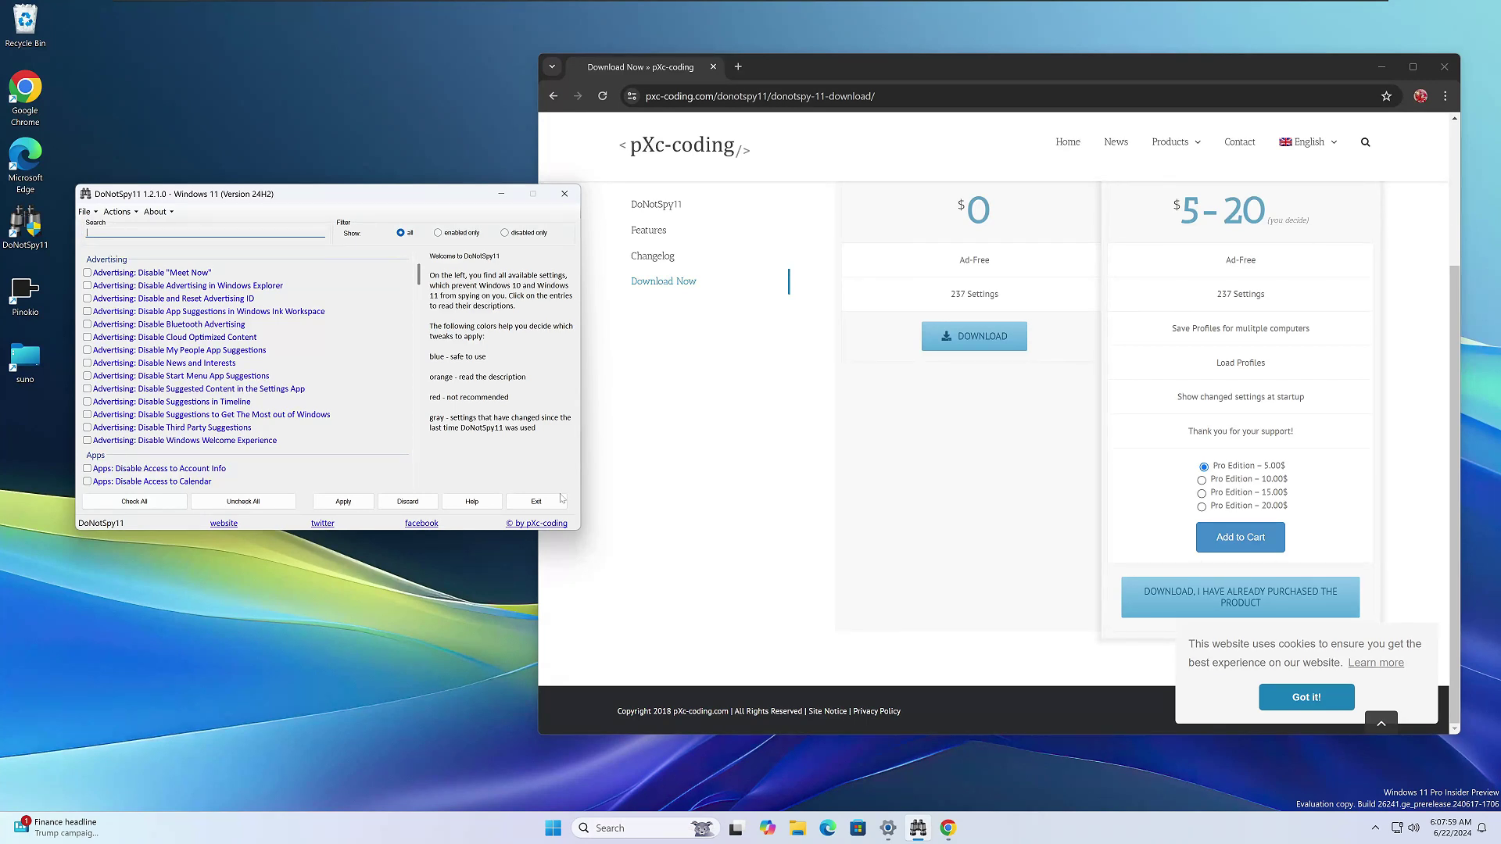
pyautogui.click(818, 252)
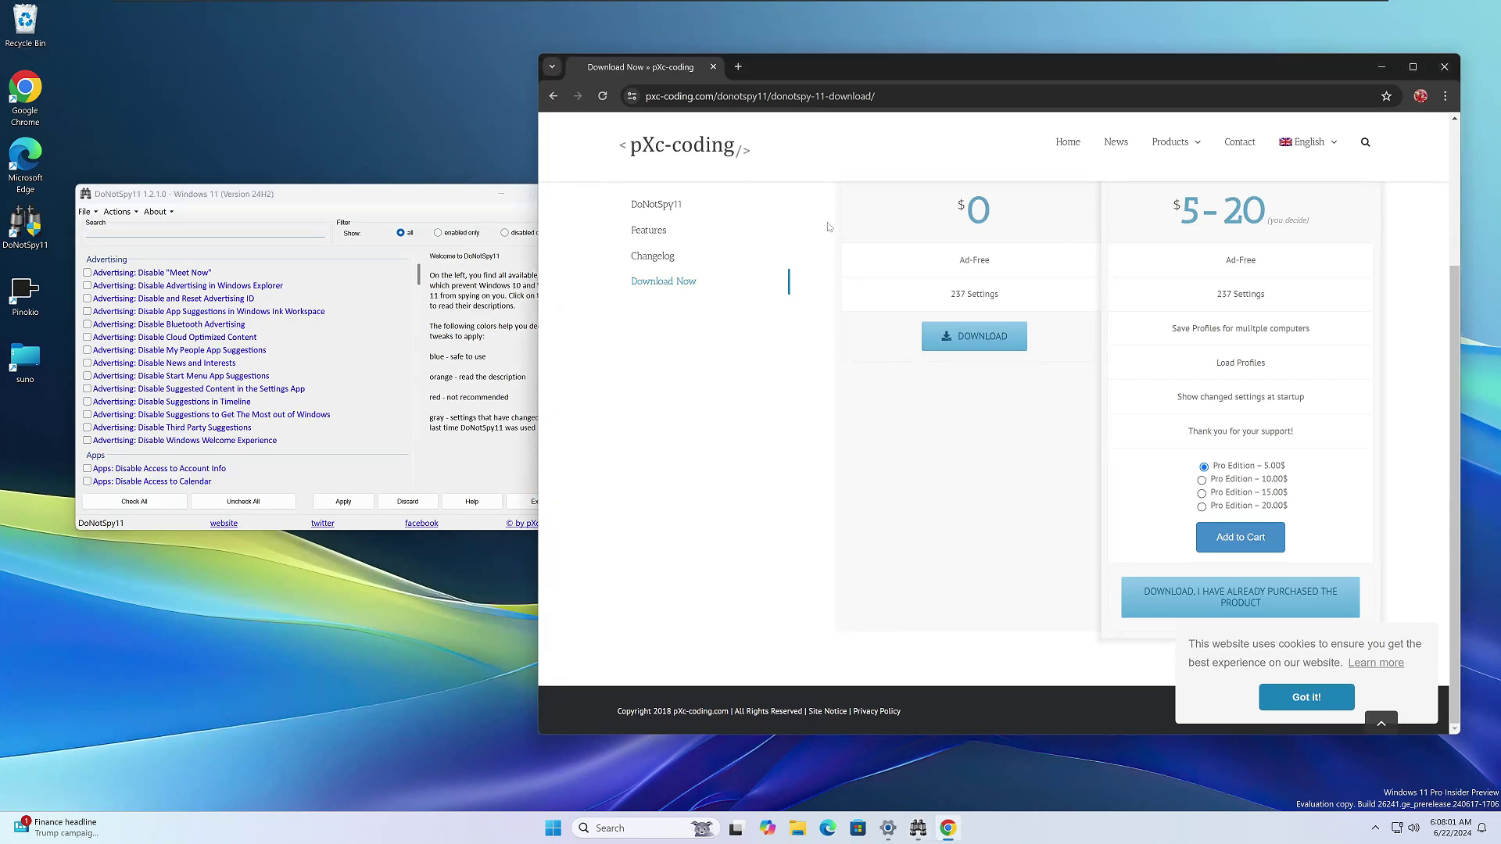
pyautogui.click(875, 95)
pyautogui.hotkey('ctrl', 'a')
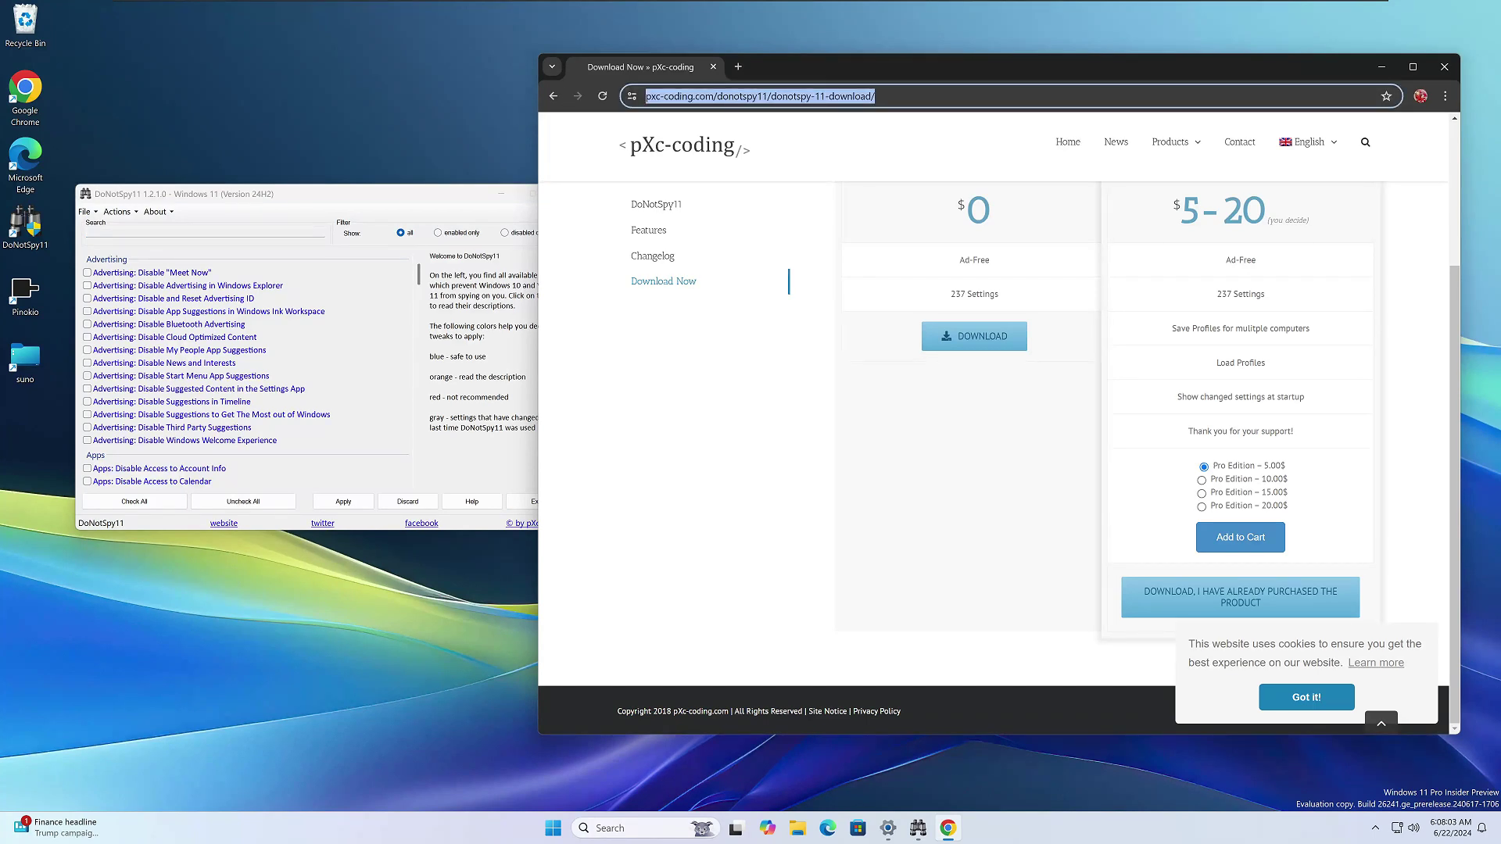
pyautogui.scroll(2, 1204, 424)
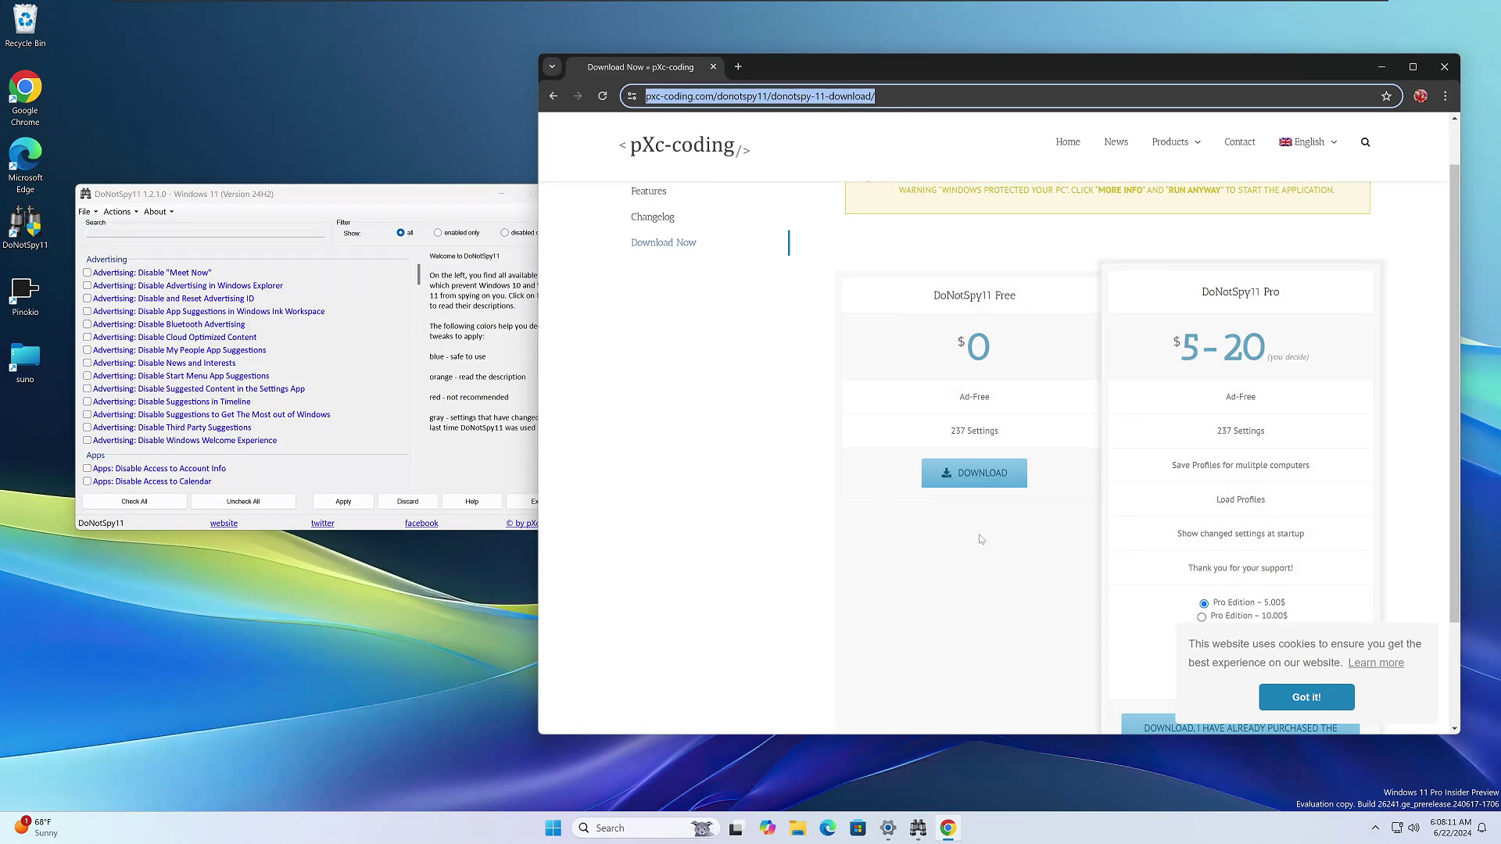
pyautogui.scroll(-3, 981, 539)
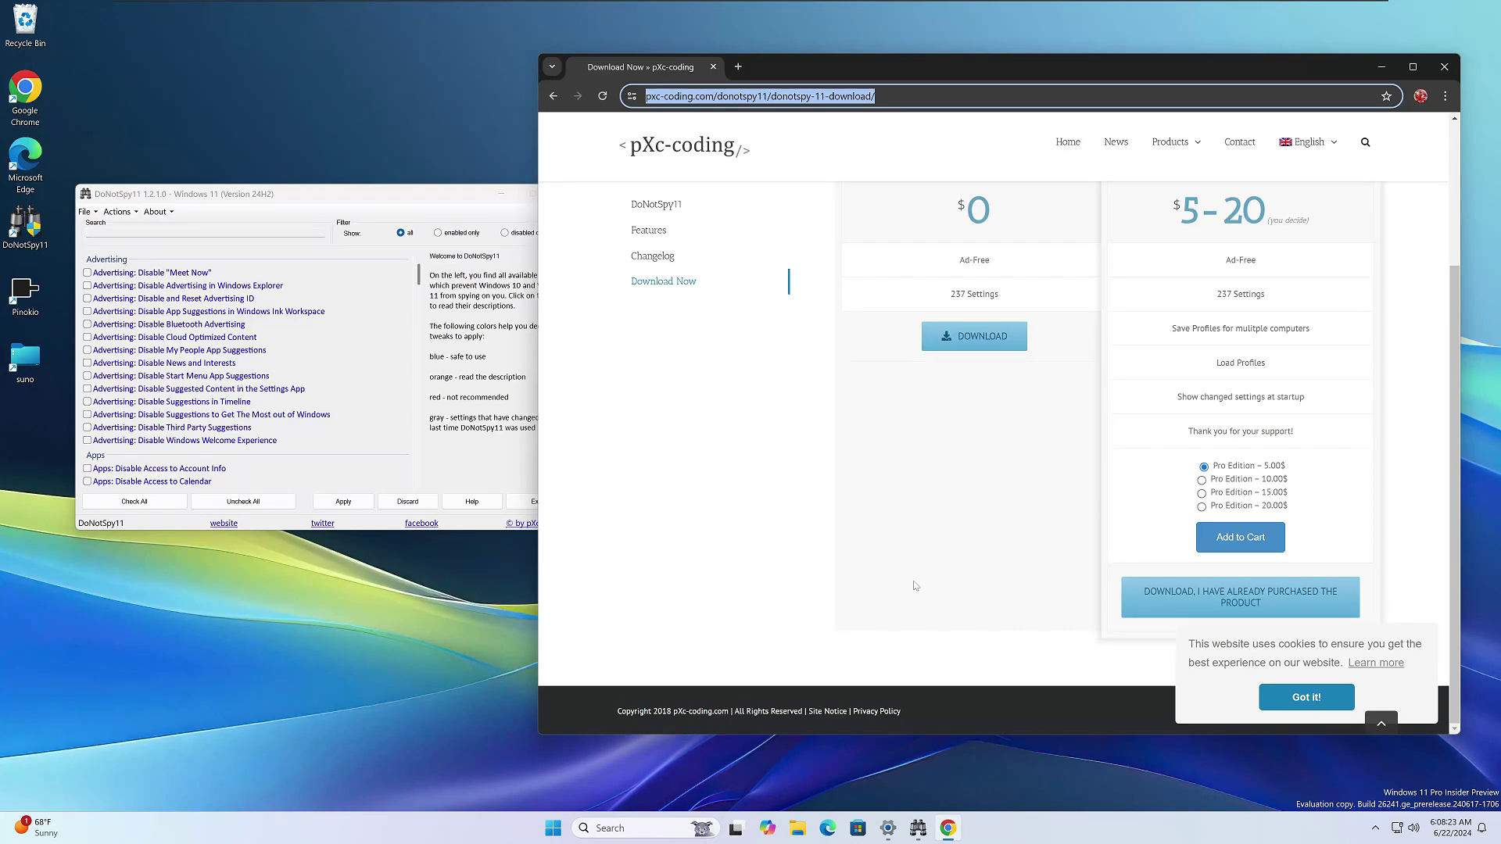
pyautogui.click(341, 195)
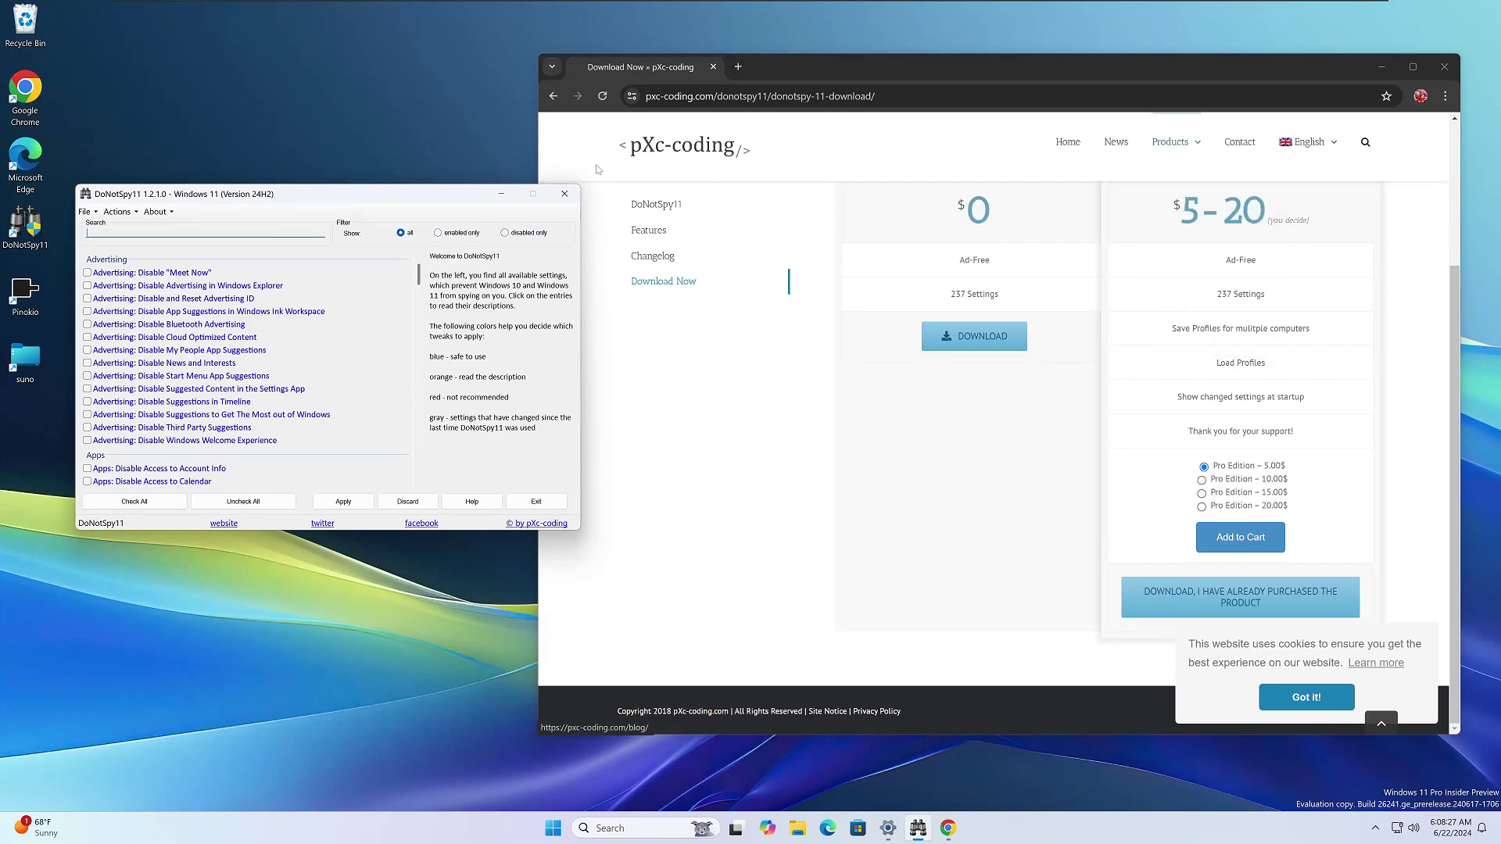
# Move the DoNotSpy11 window to the right and look through the File and Actions menus
pyautogui.moveTo(358, 194); pyautogui.dragTo(461, 195)
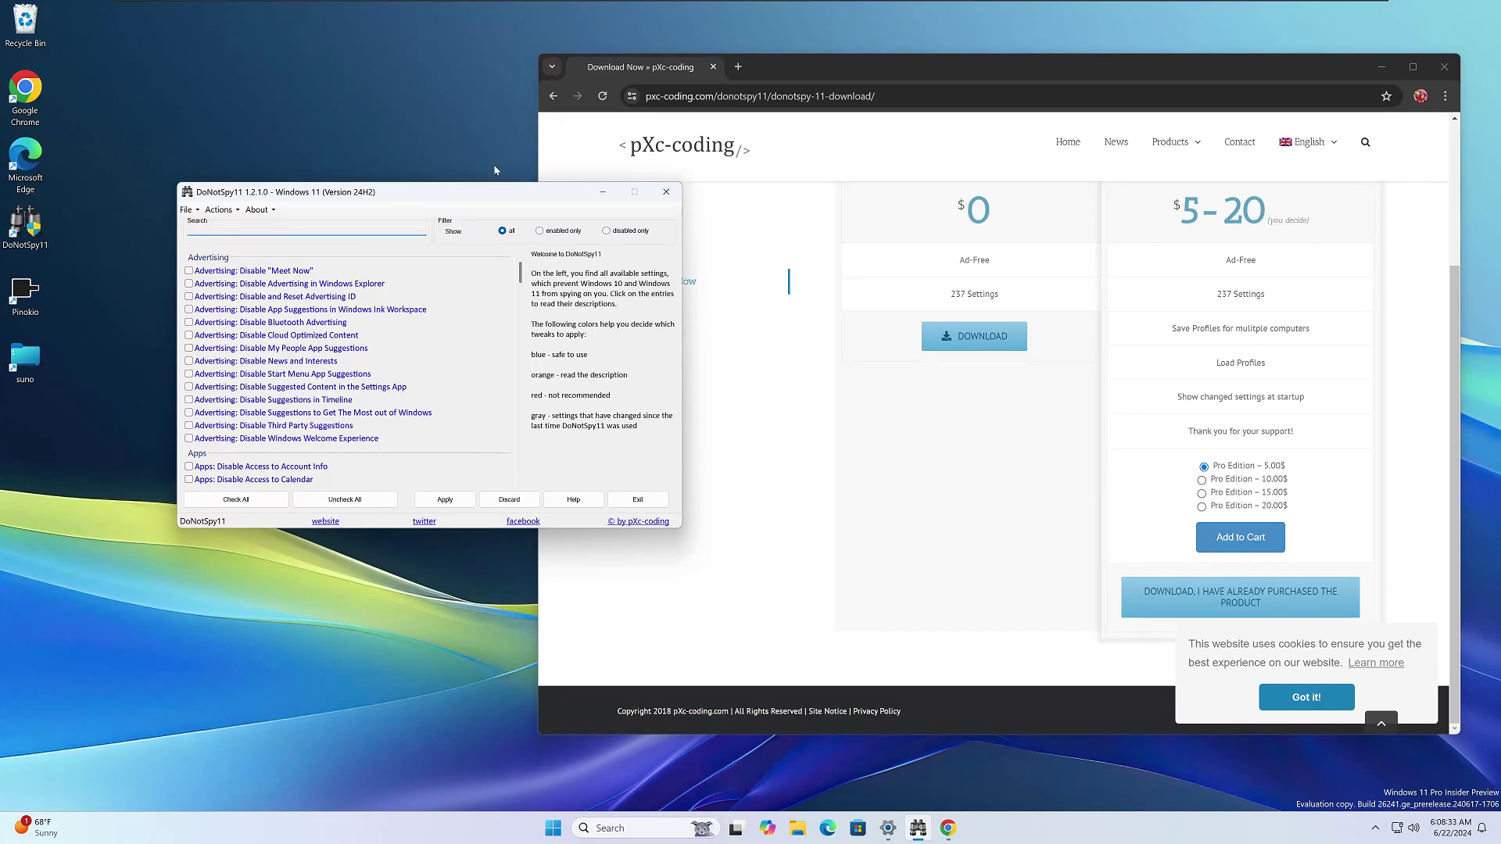
pyautogui.moveTo(262, 198); pyautogui.dragTo(272, 201)
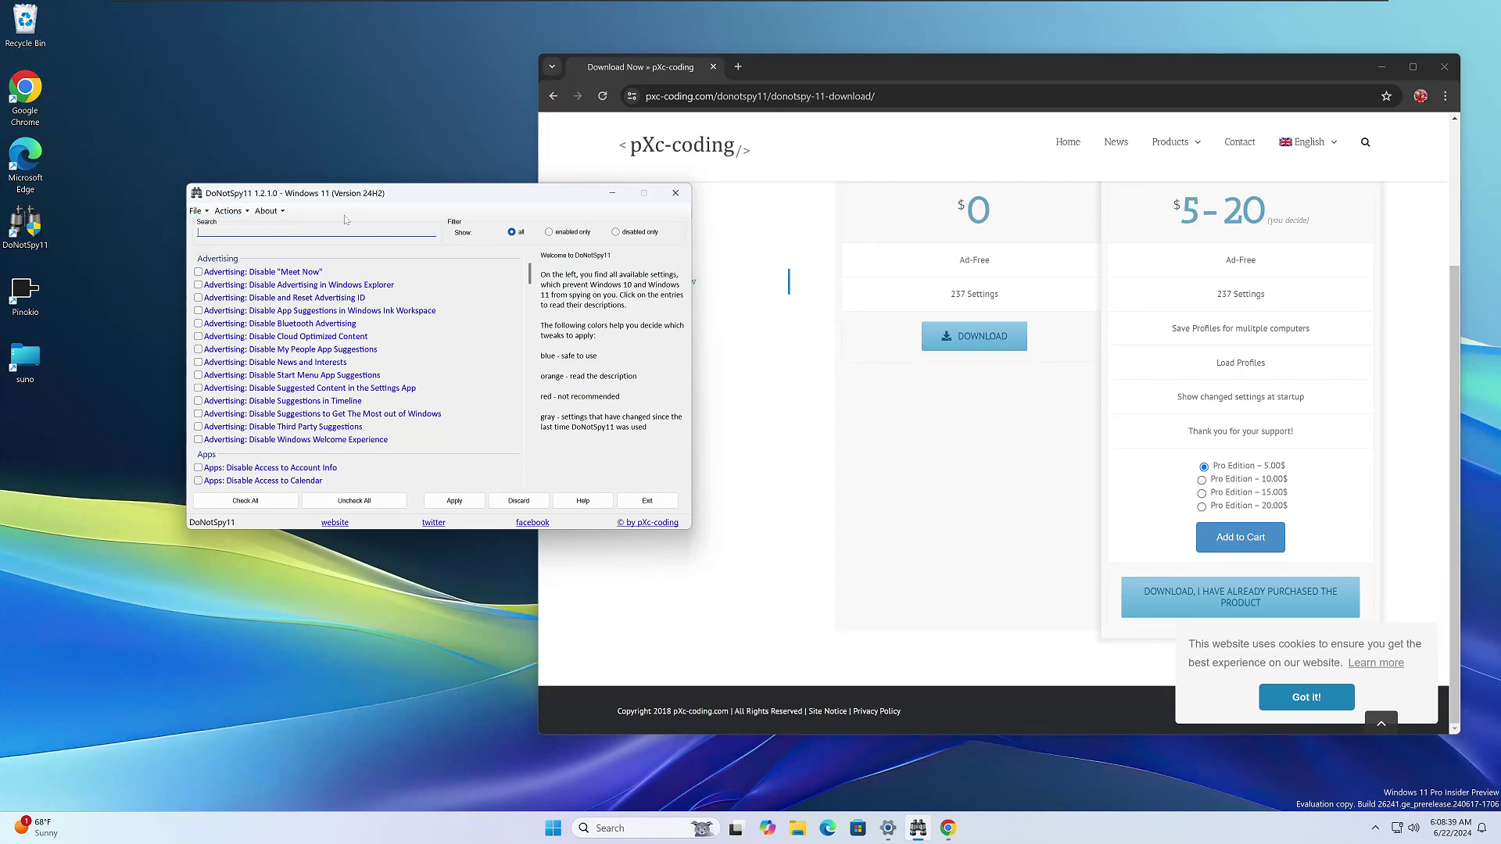
pyautogui.click(205, 211)
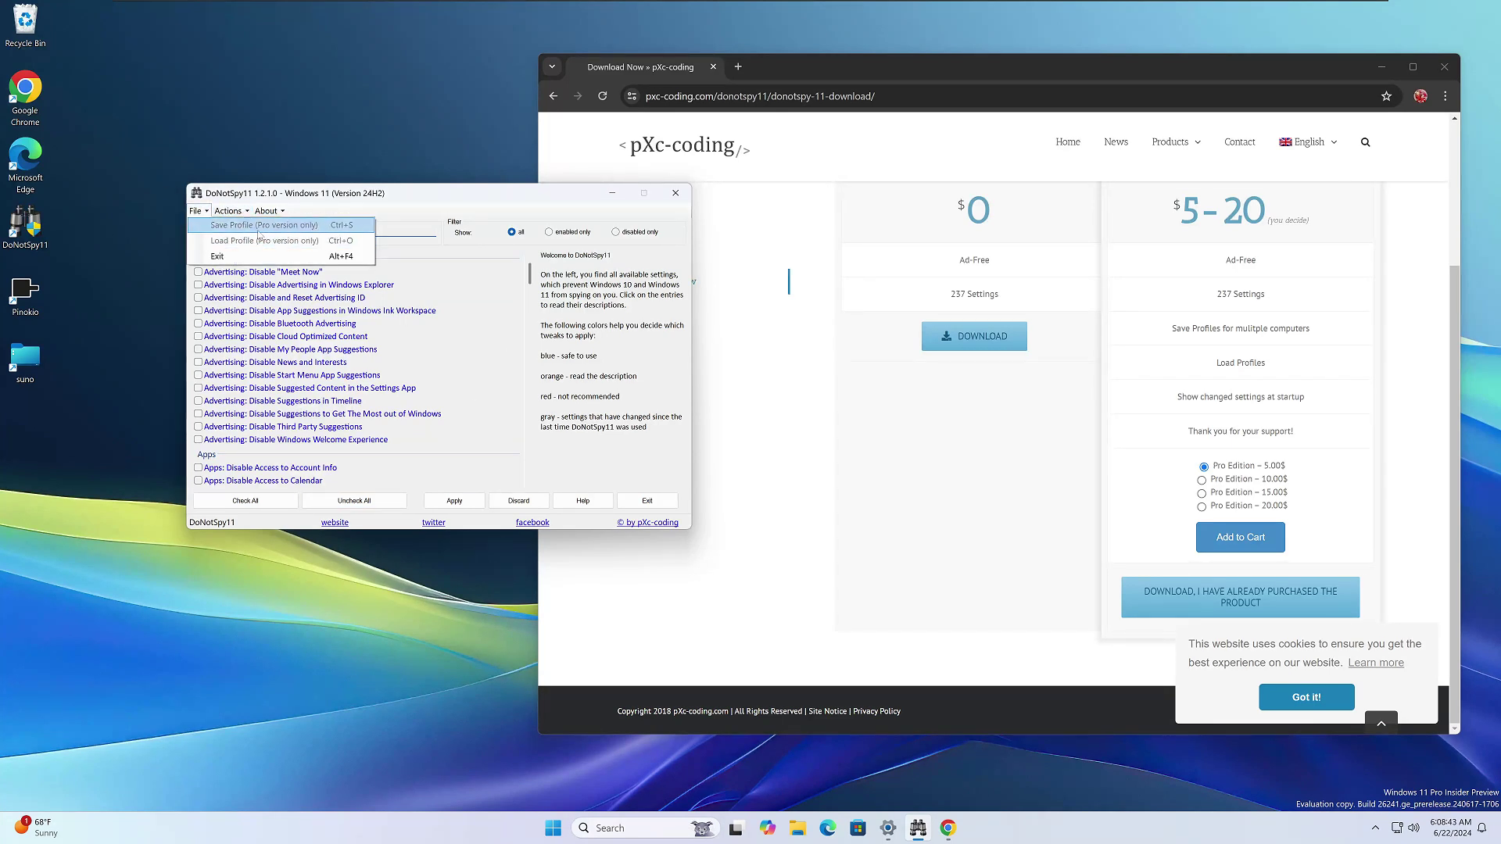
pyautogui.click(248, 212)
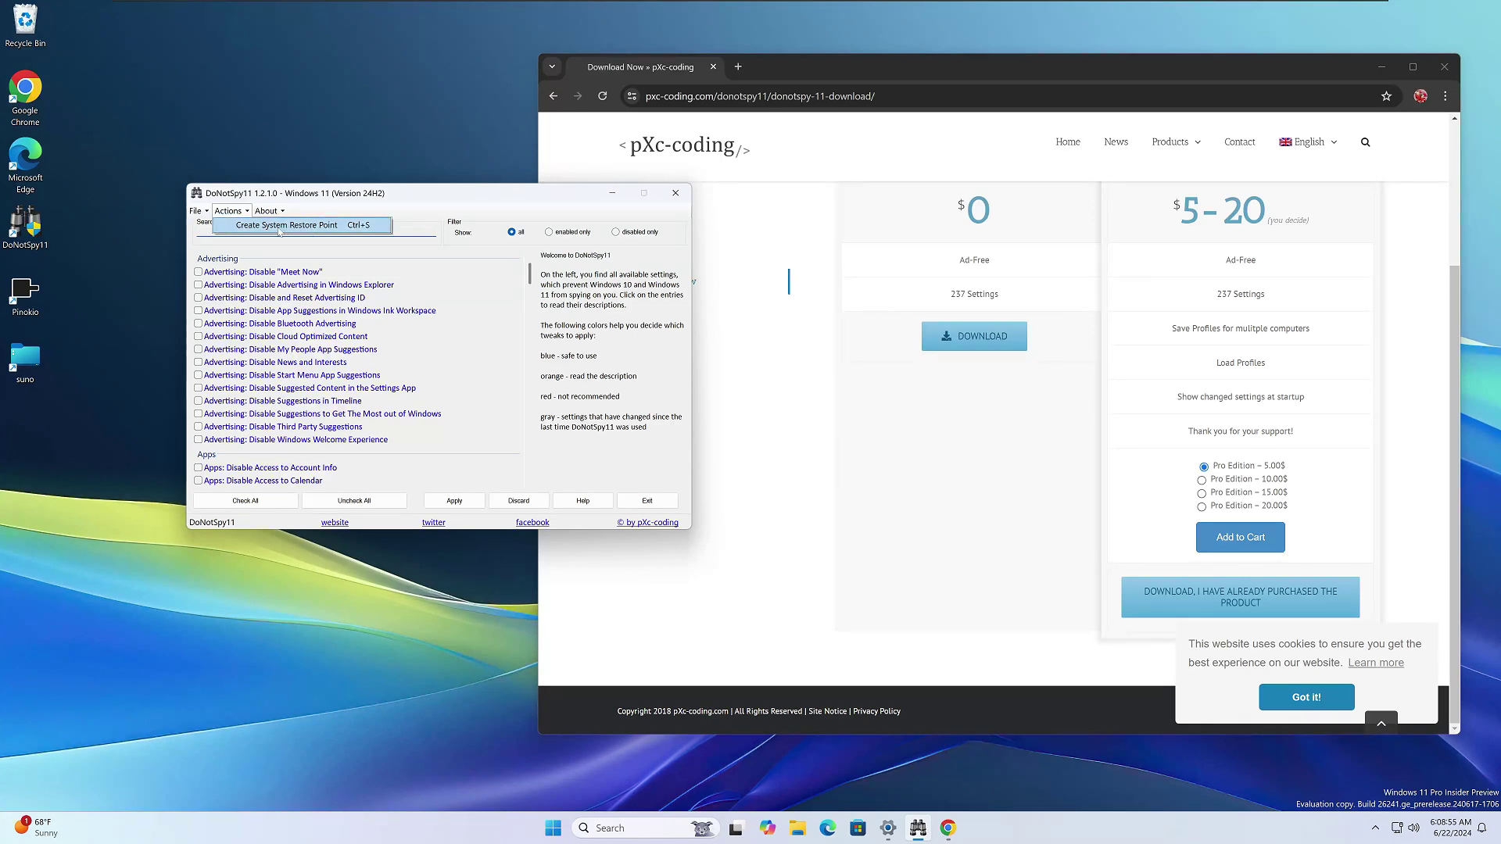
pyautogui.click(354, 231)
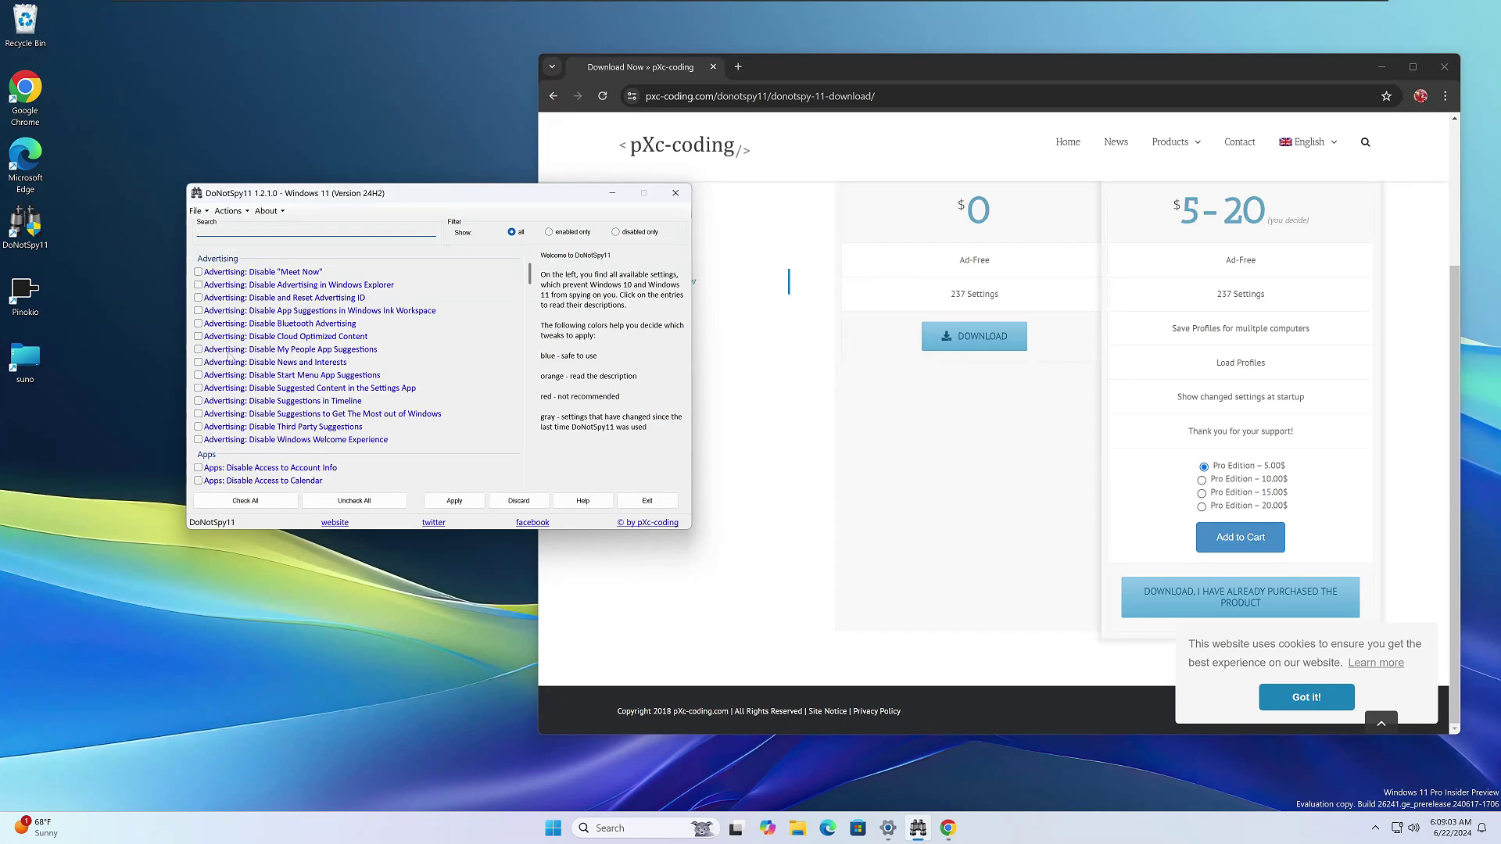
# Create a system restore point from the Actions menu
pyautogui.click(230, 211)
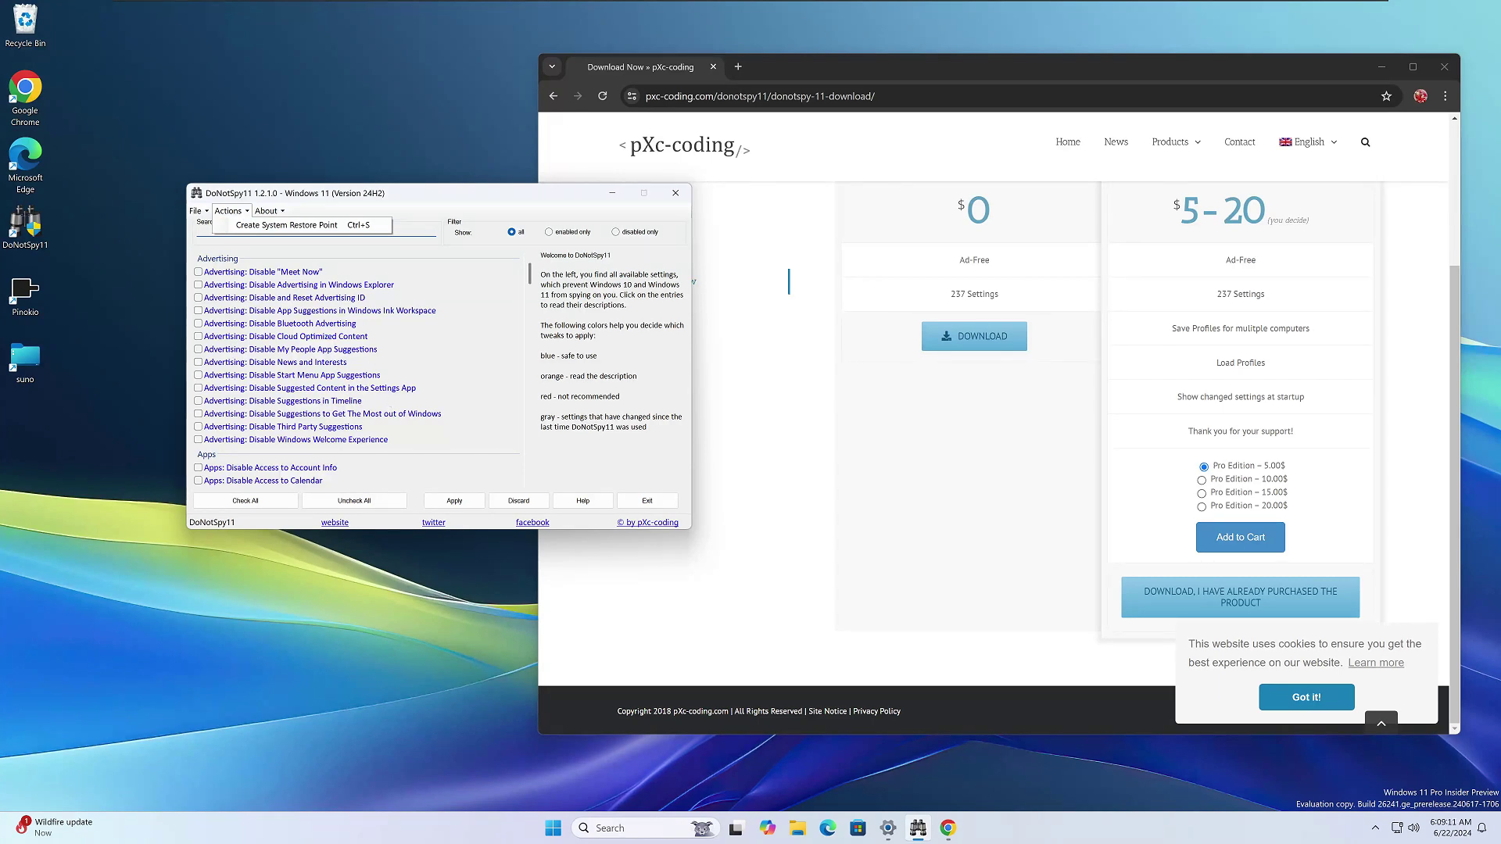
pyautogui.press('Escape')
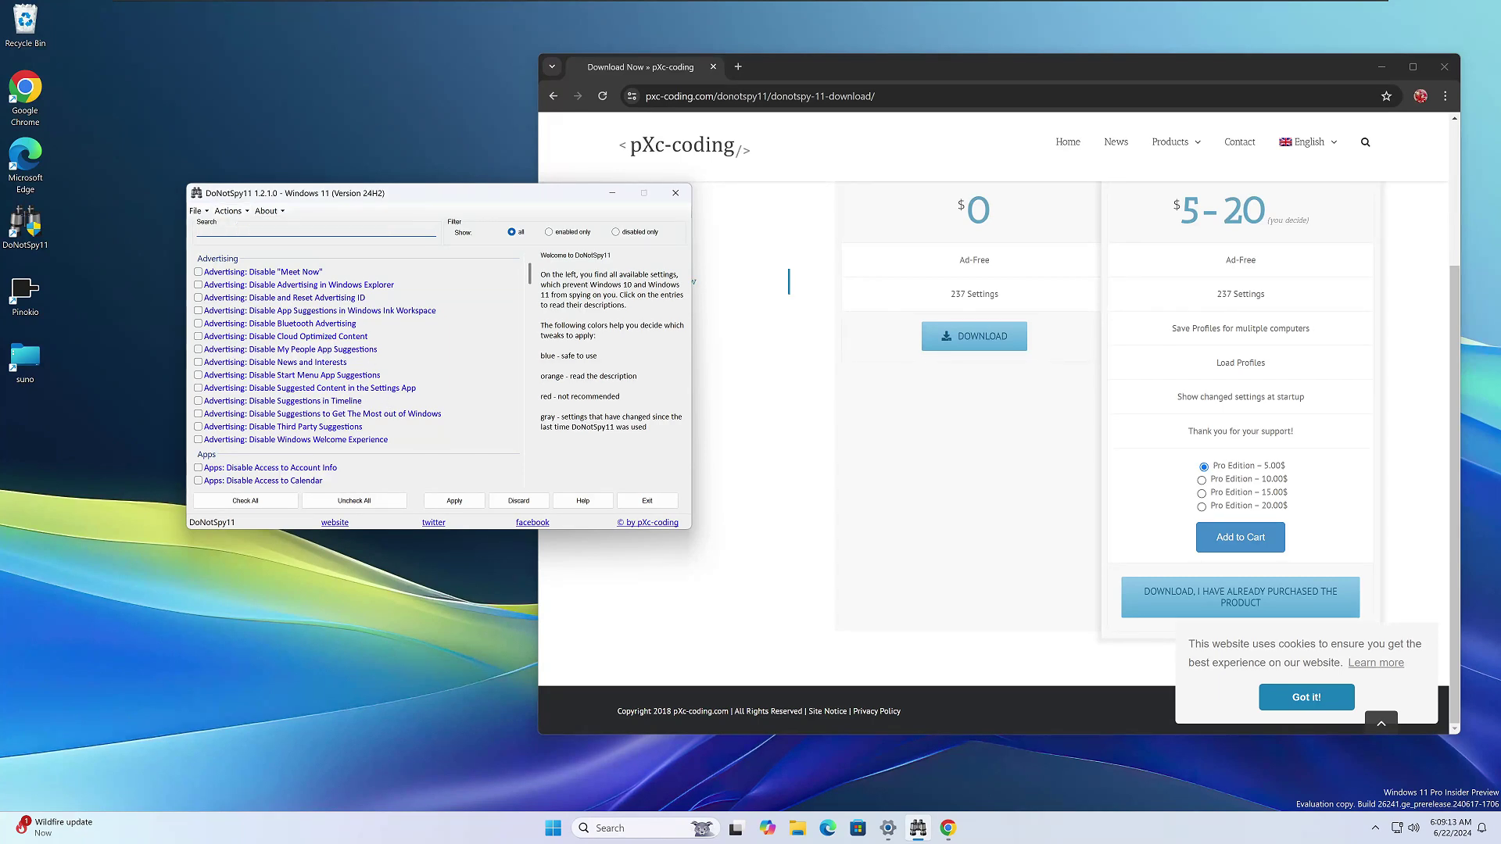
pyautogui.click(239, 214)
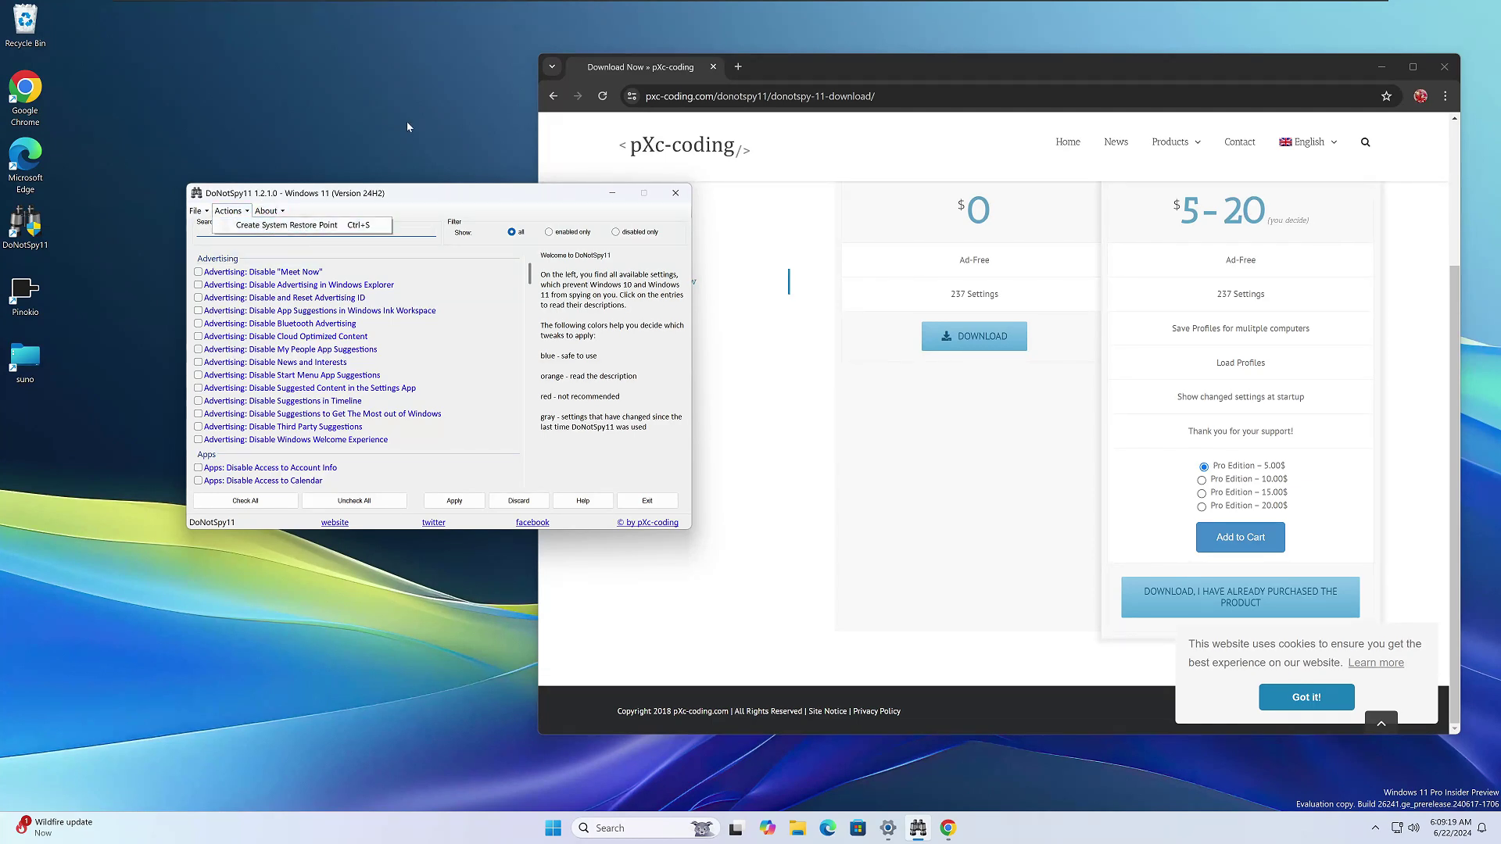
pyautogui.click(304, 228)
# Take a VMware snapshot of the virtual machine named beforeDoNotSpy
pyautogui.moveTo(710, 4)
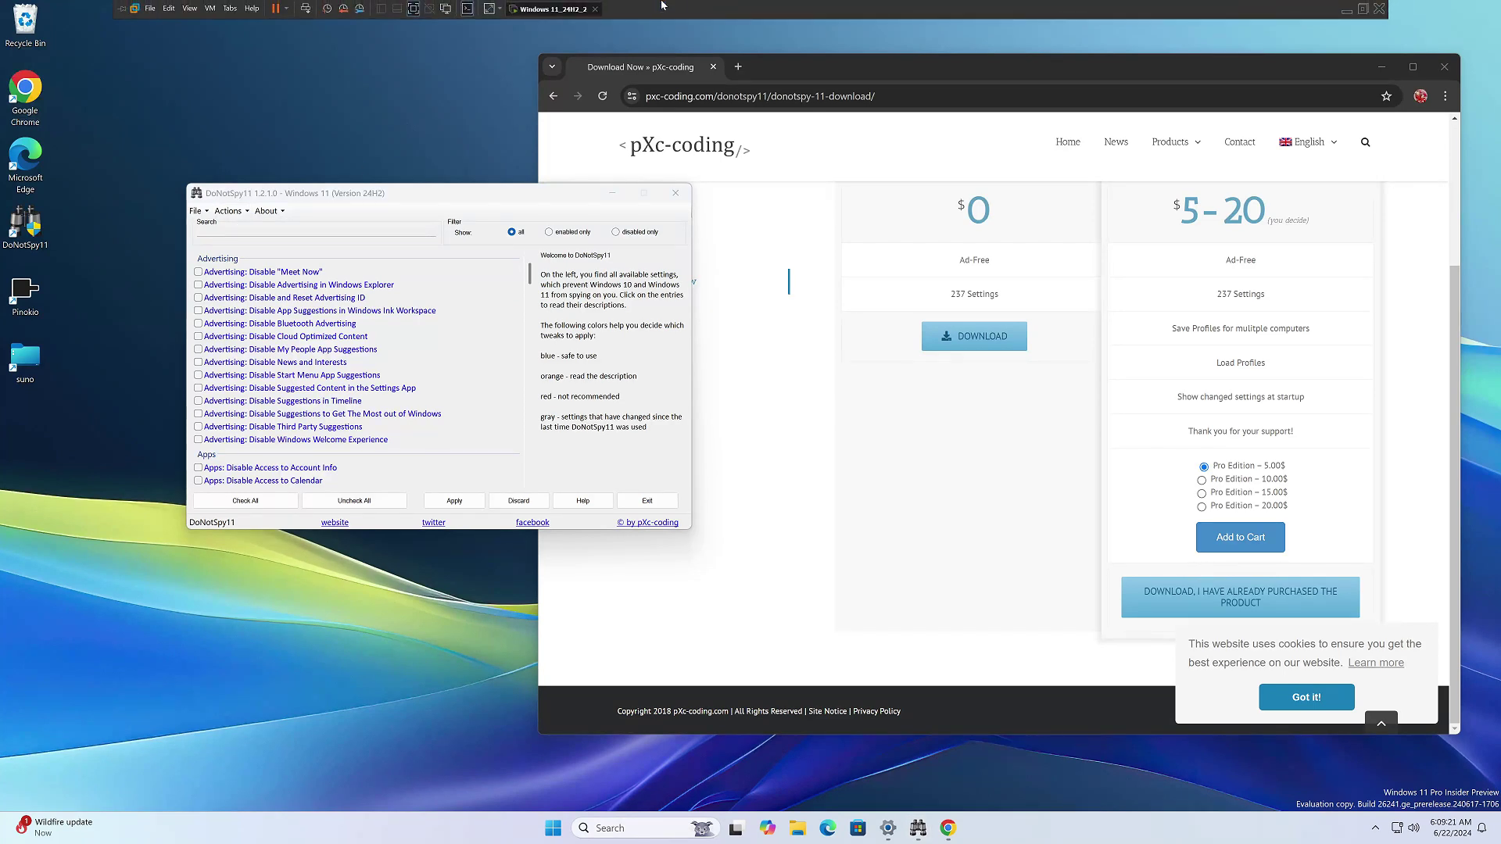
pyautogui.click(218, 8)
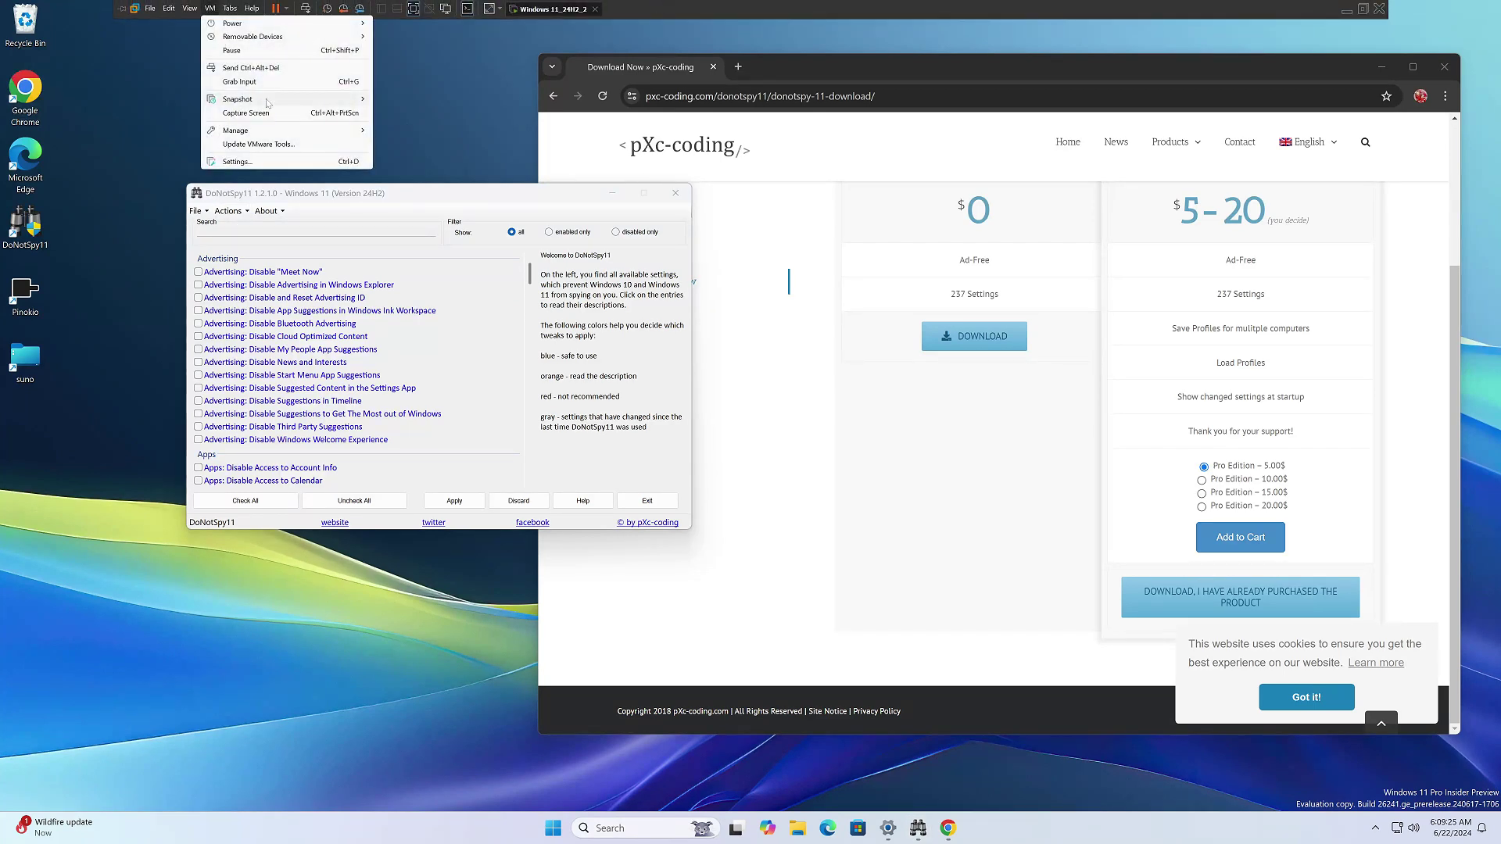
pyautogui.moveTo(328, 100)
pyautogui.click(495, 100)
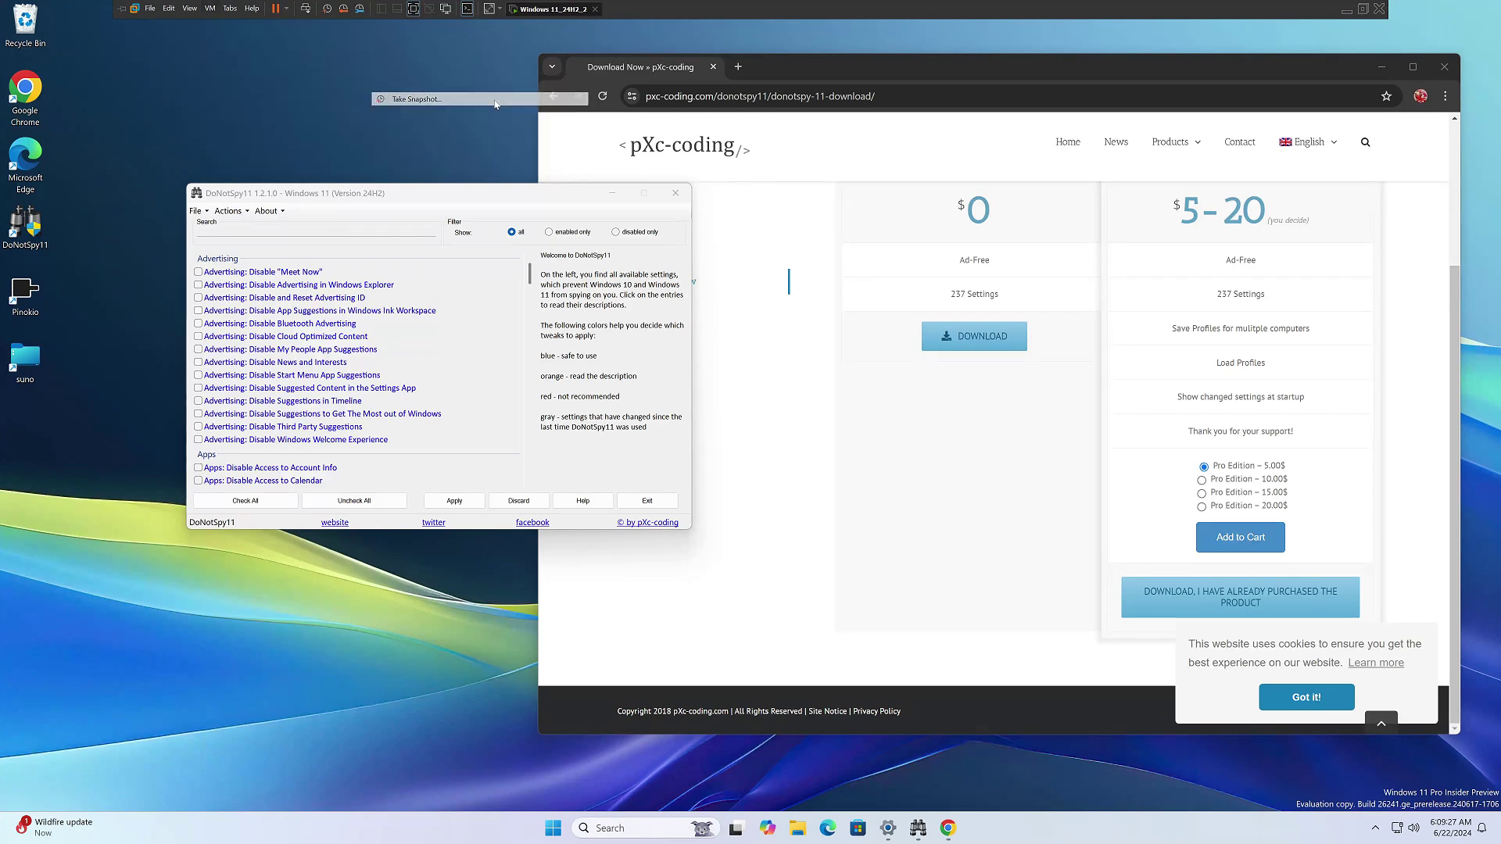
pyautogui.write('beforeDoNotSpy')
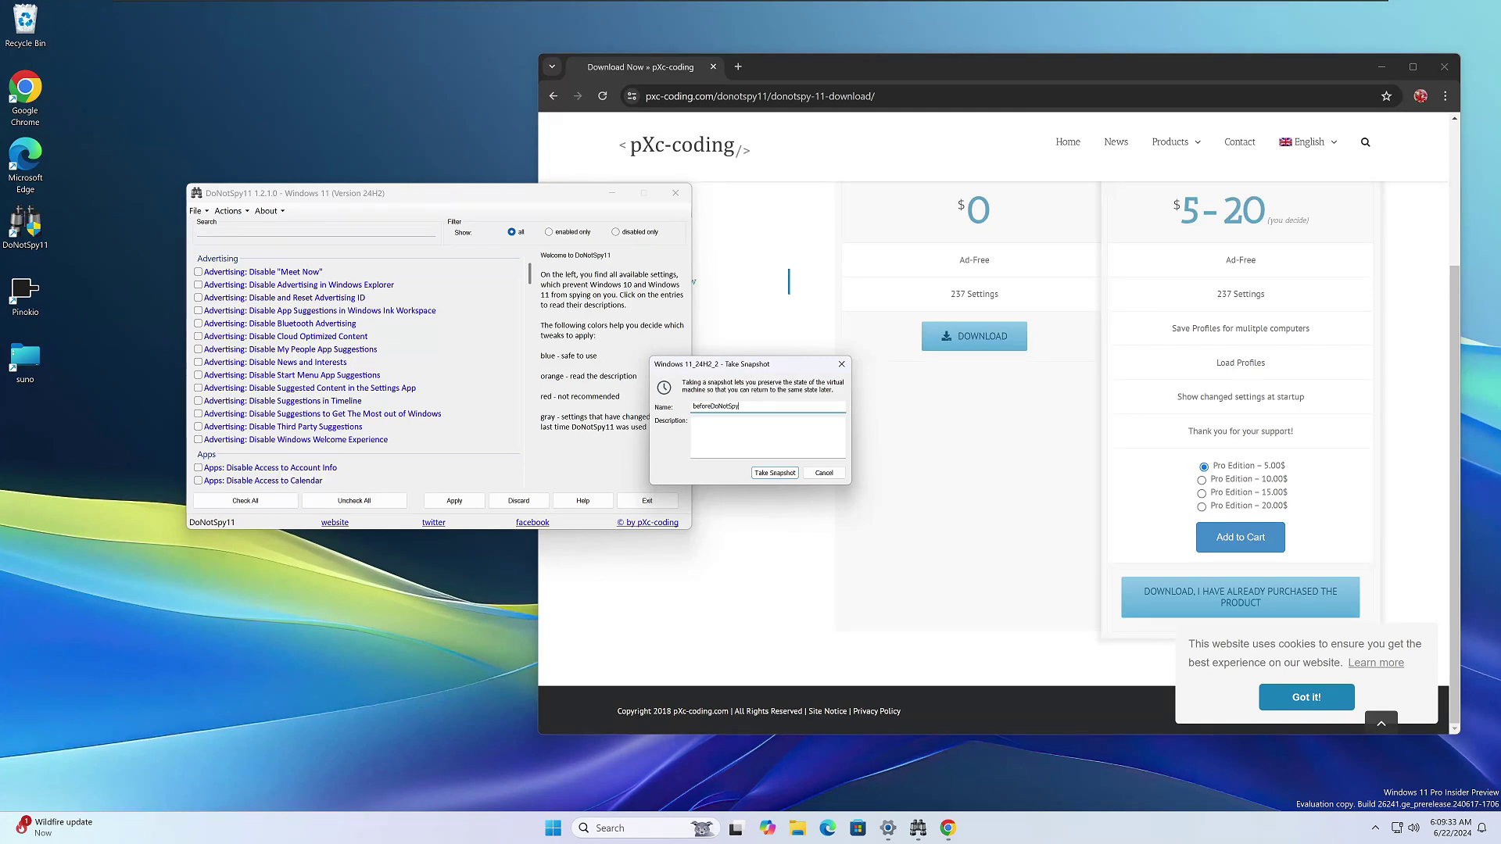
pyautogui.click(785, 472)
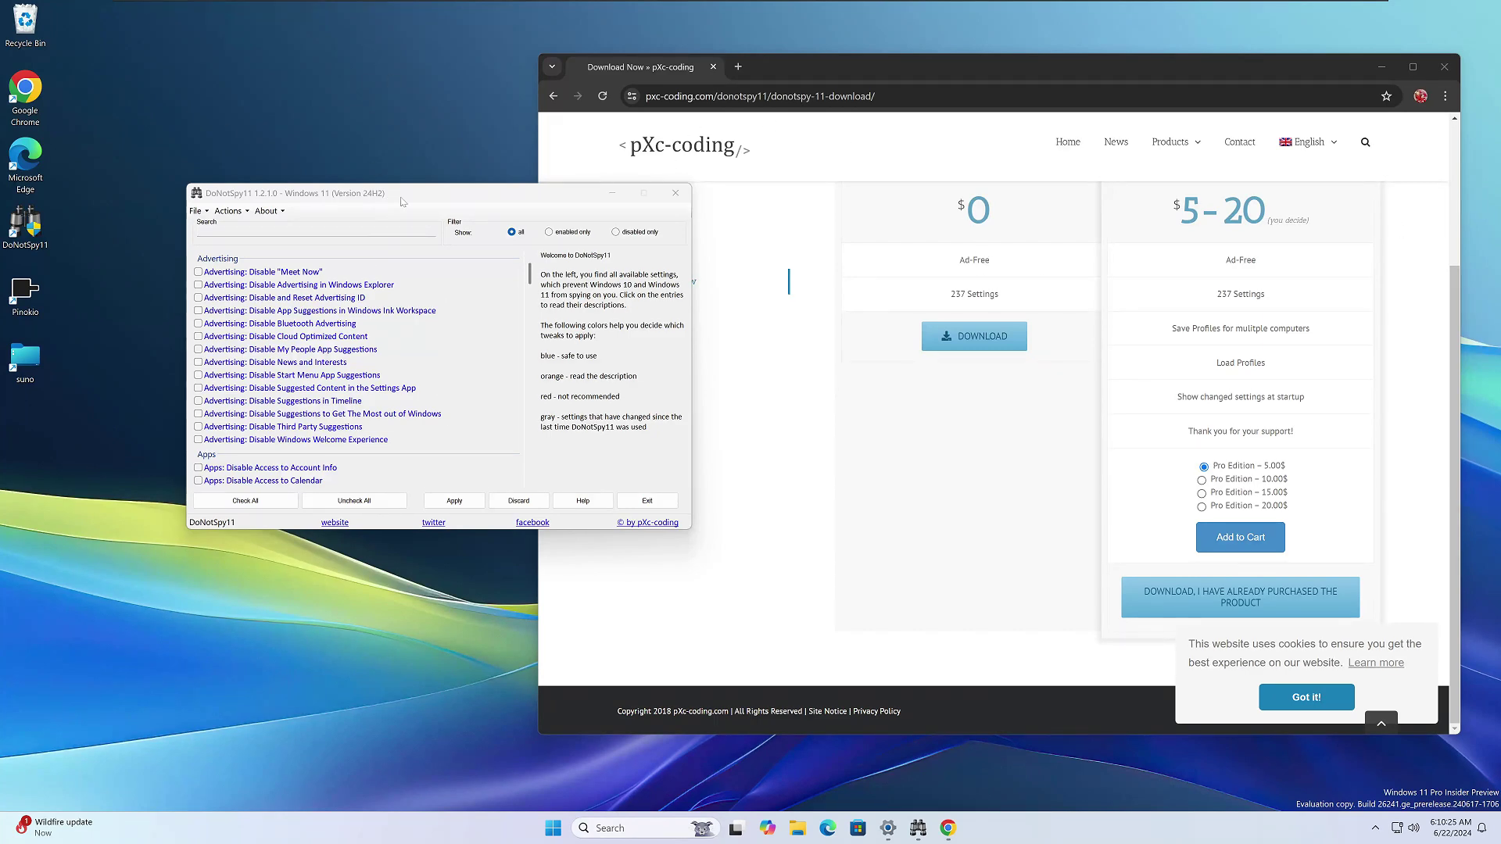
pyautogui.moveTo(406, 198); pyautogui.dragTo(420, 193)
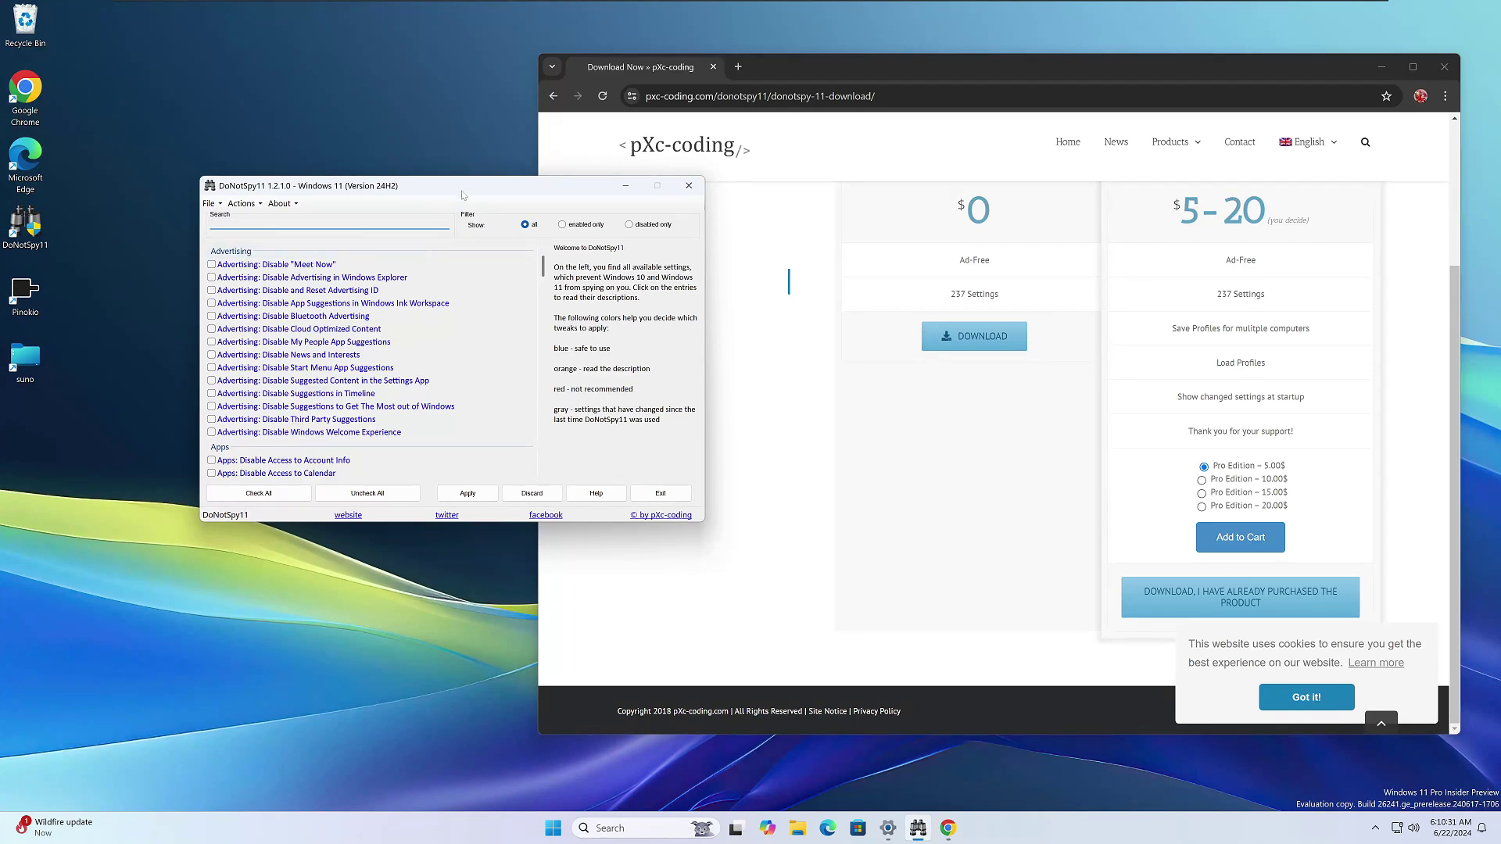
pyautogui.click(265, 498)
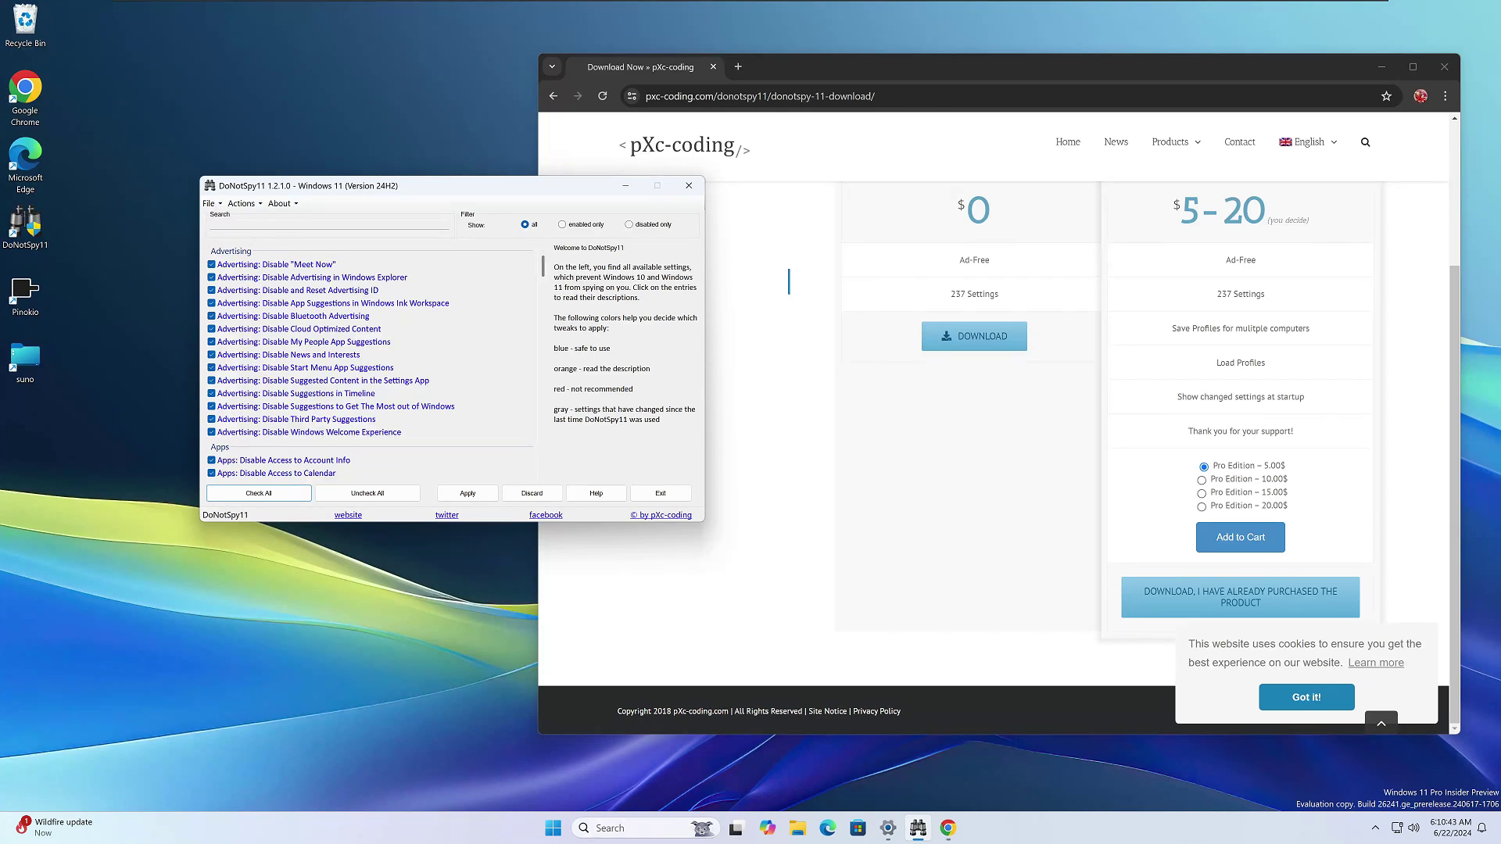
pyautogui.scroll(-1, 305, 360)
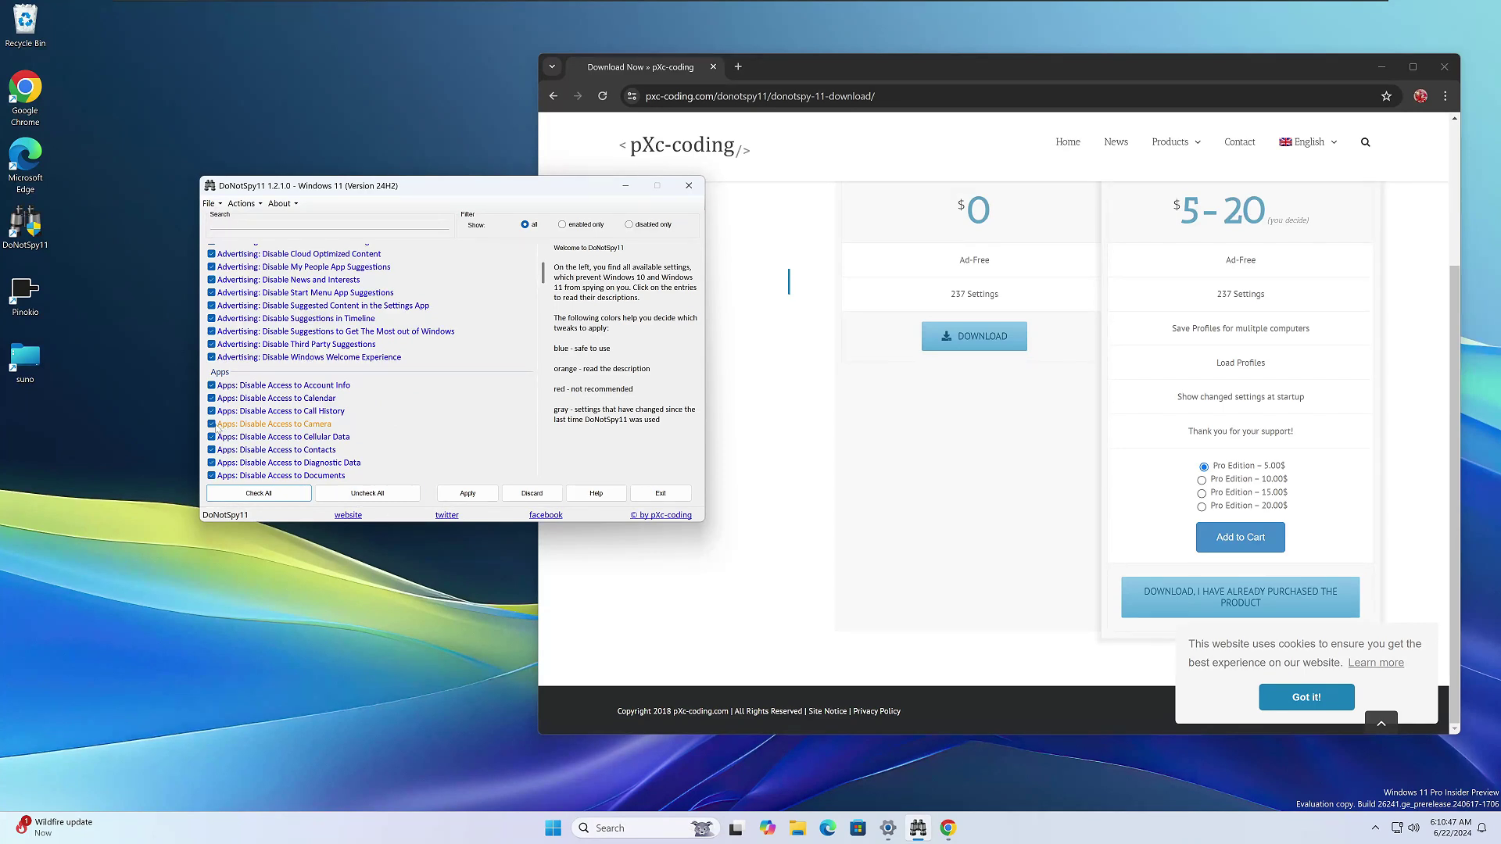
pyautogui.click(211, 424)
pyautogui.click(211, 424)
pyautogui.scroll(-3, 348, 354)
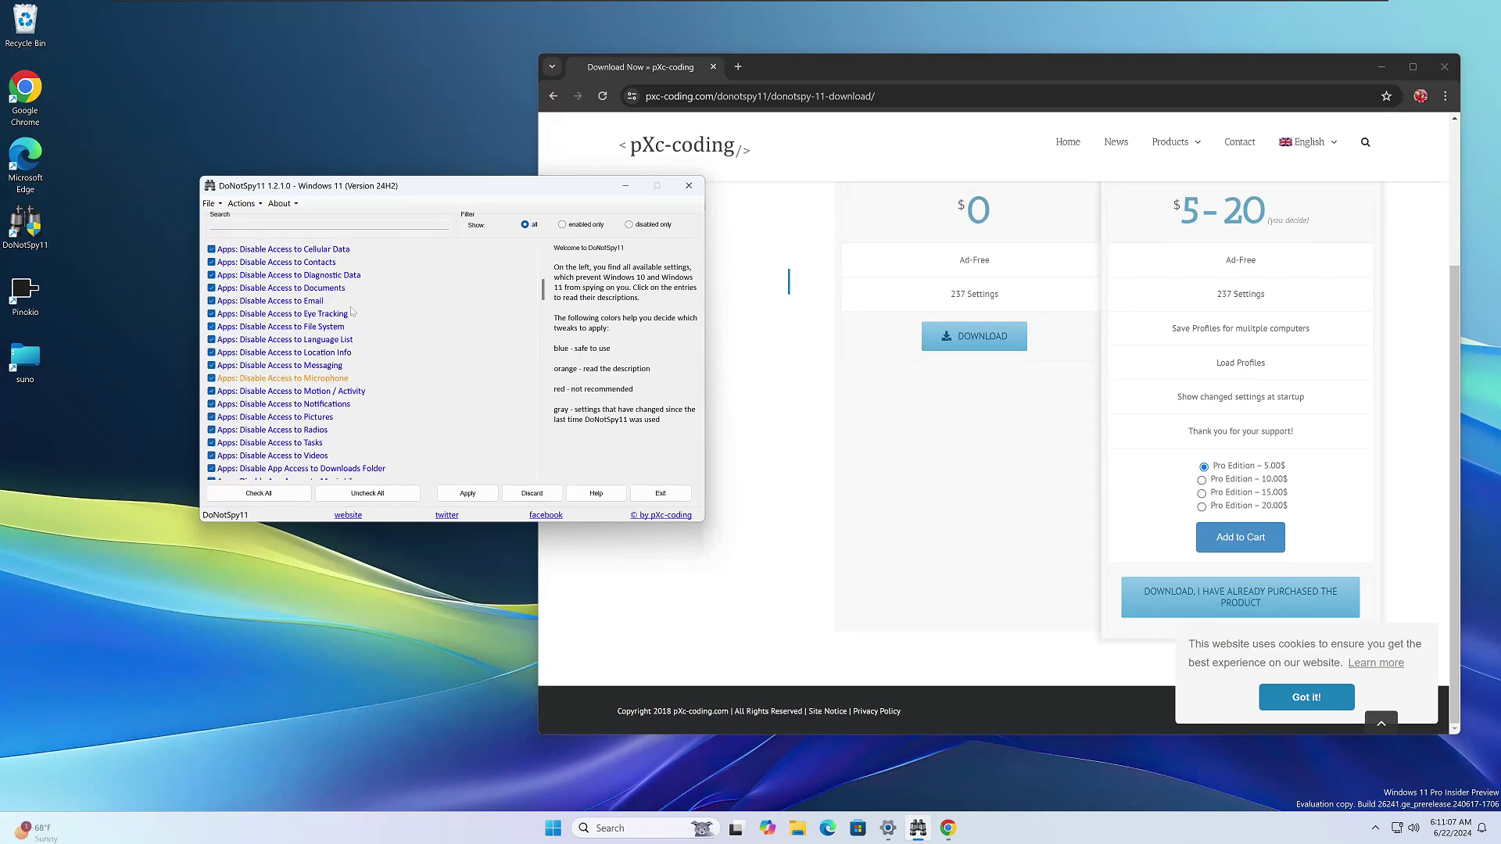
pyautogui.scroll(5, 364, 307)
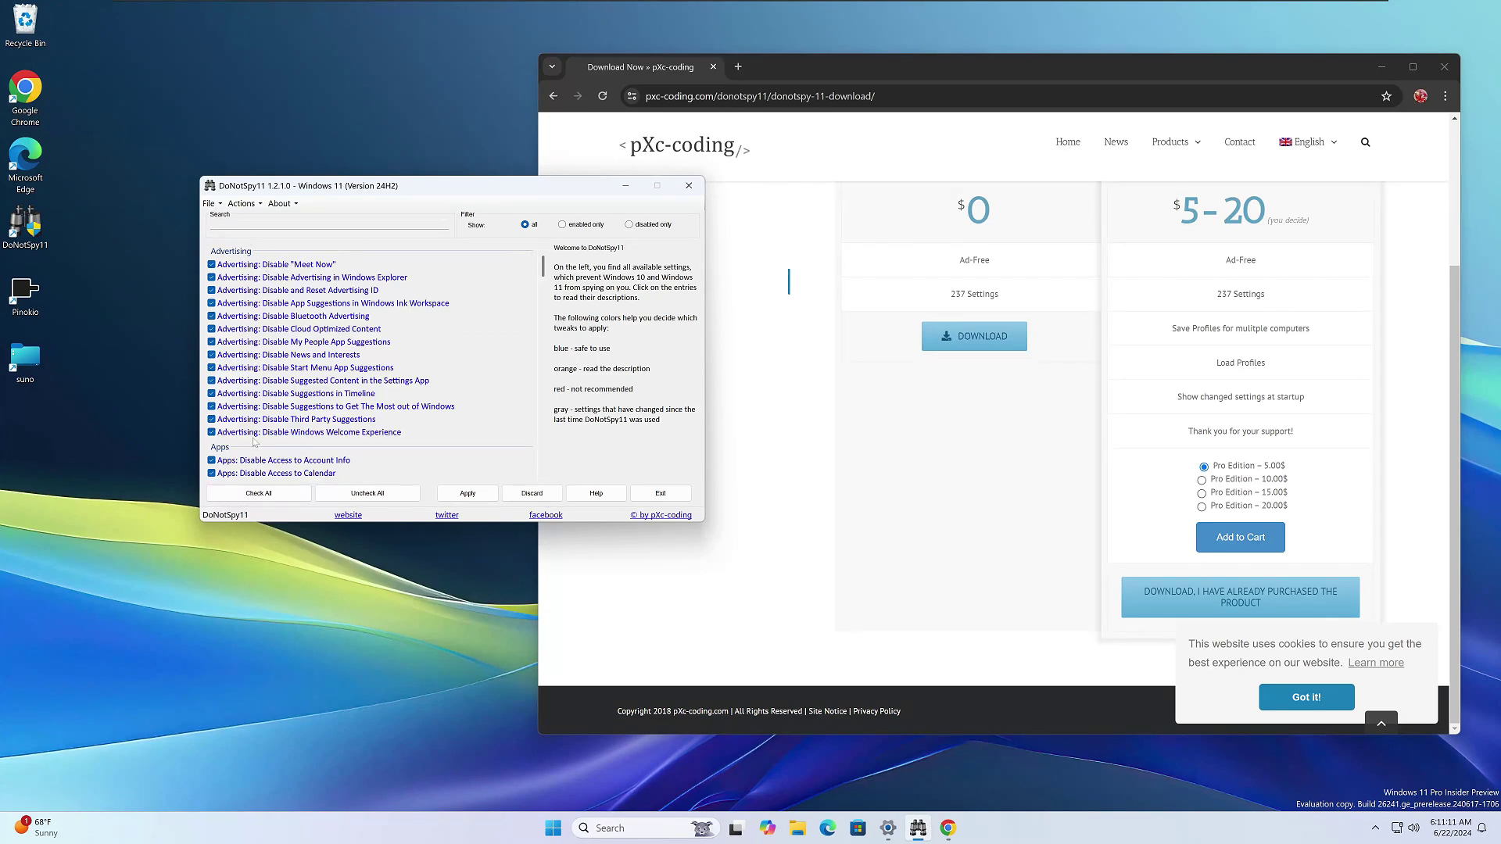
pyautogui.scroll(-6, 218, 244)
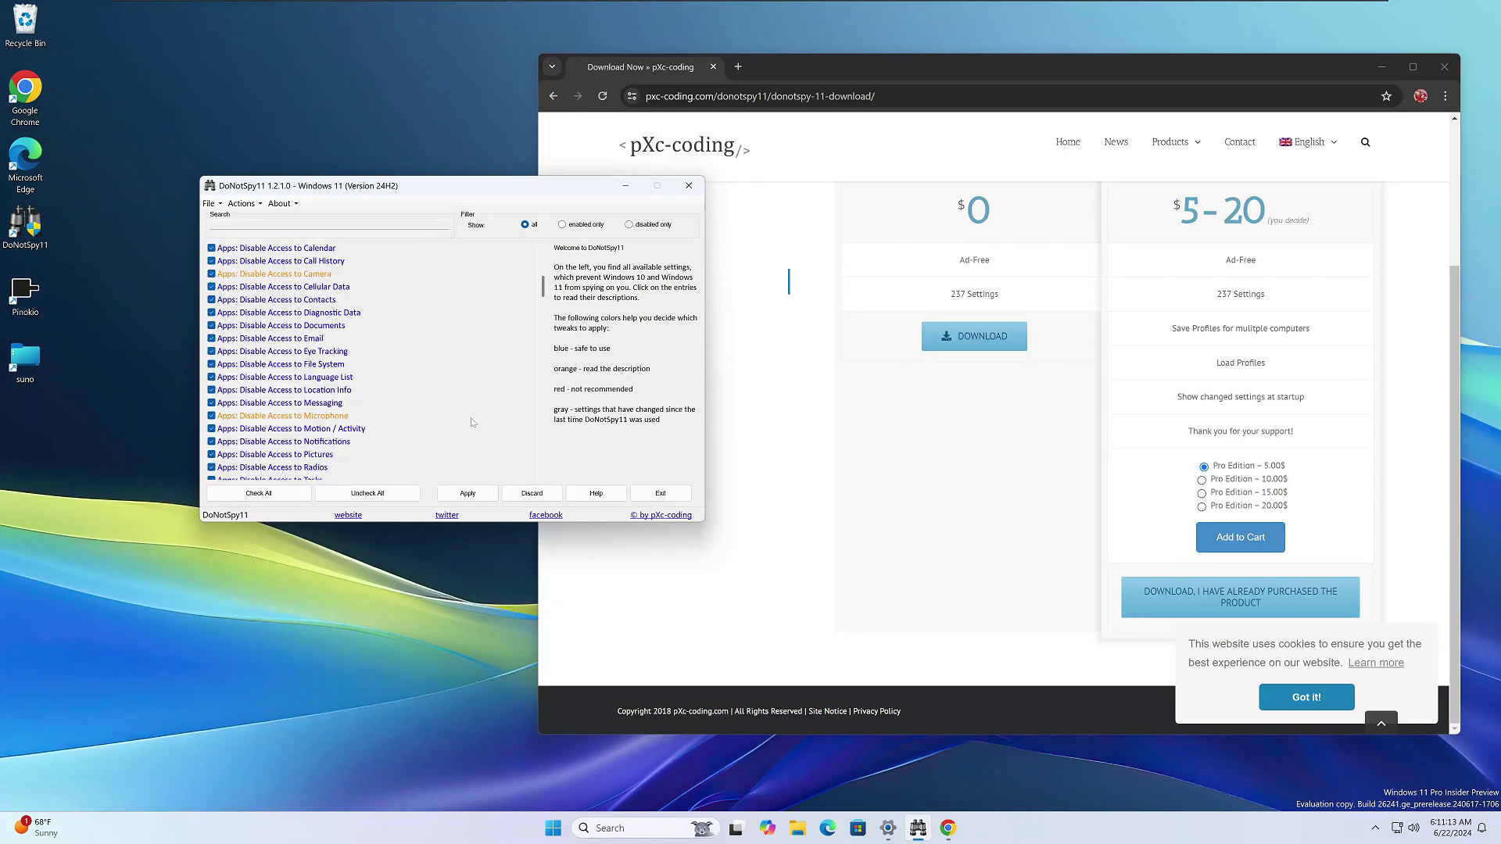
pyautogui.scroll(1, 264, 289)
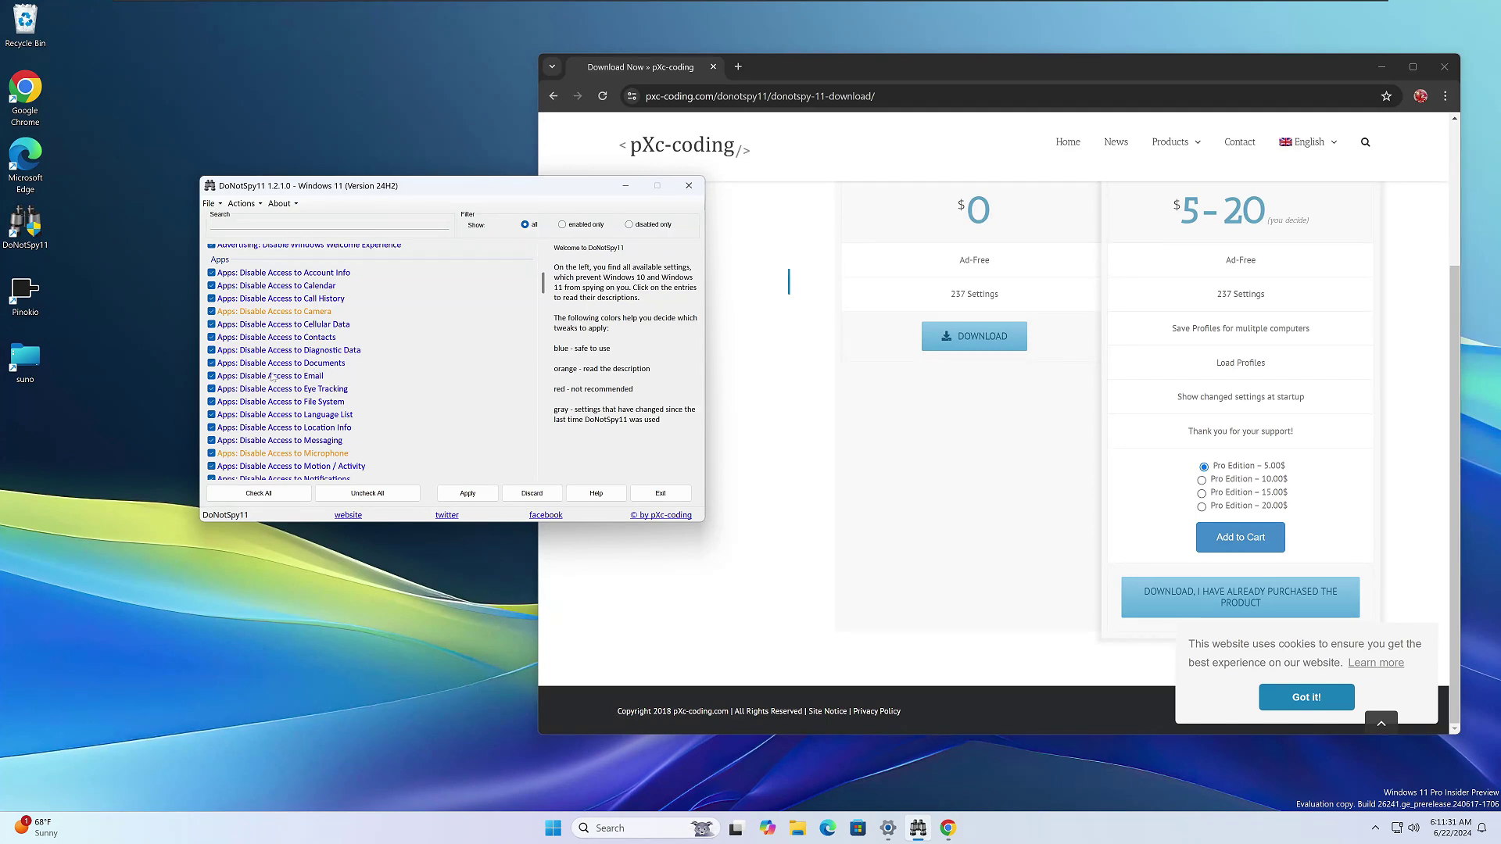
# Uncheck the Documents, Email, File System, Microphone and Camera access tweaks
pyautogui.click(211, 363)
pyautogui.click(211, 376)
pyautogui.click(211, 402)
pyautogui.scroll(-2, 393, 409)
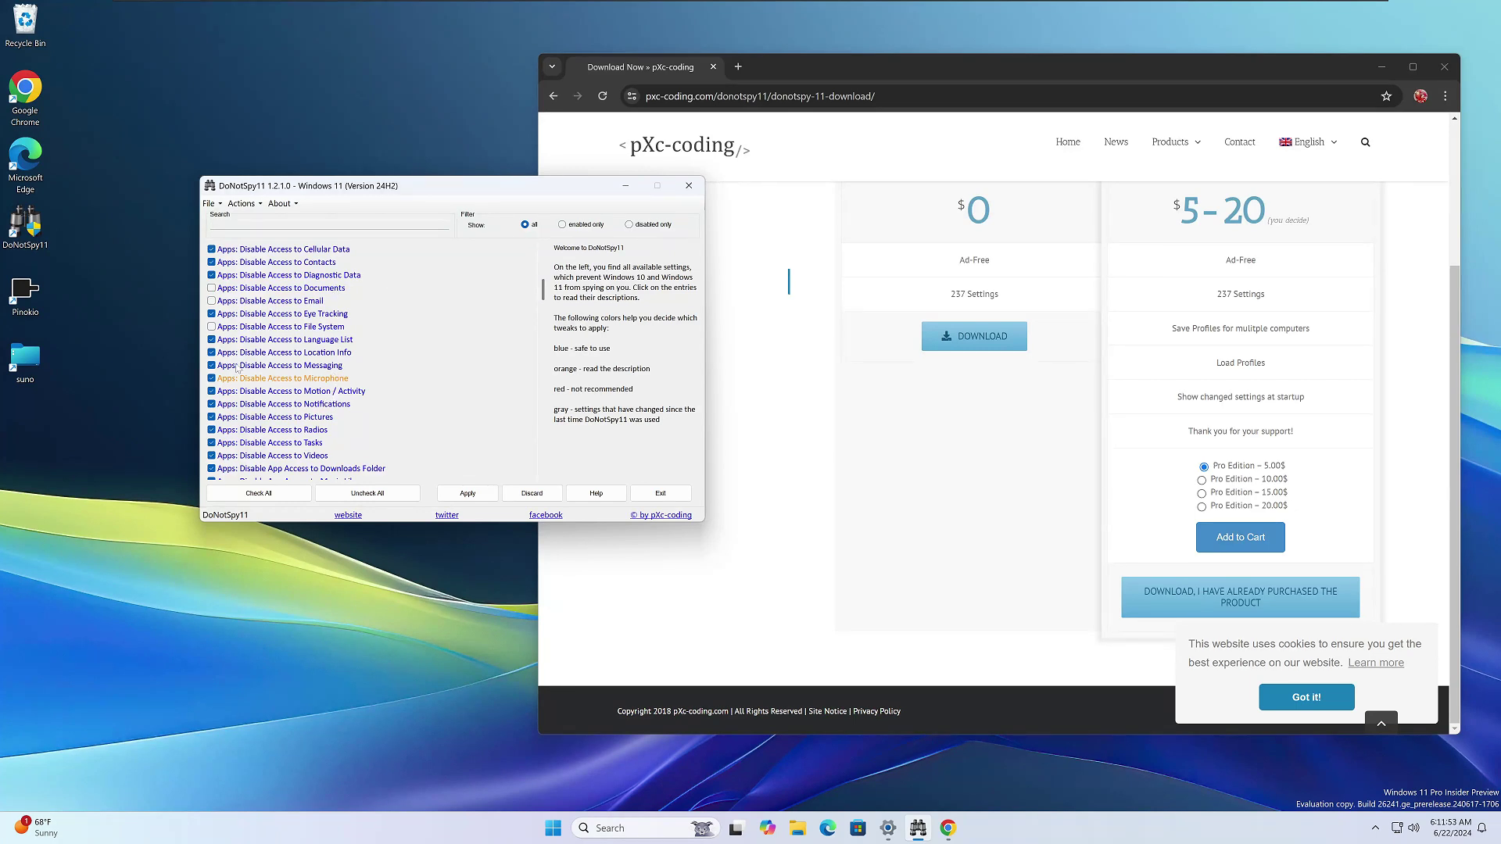
pyautogui.click(211, 378)
pyautogui.scroll(2, 252, 374)
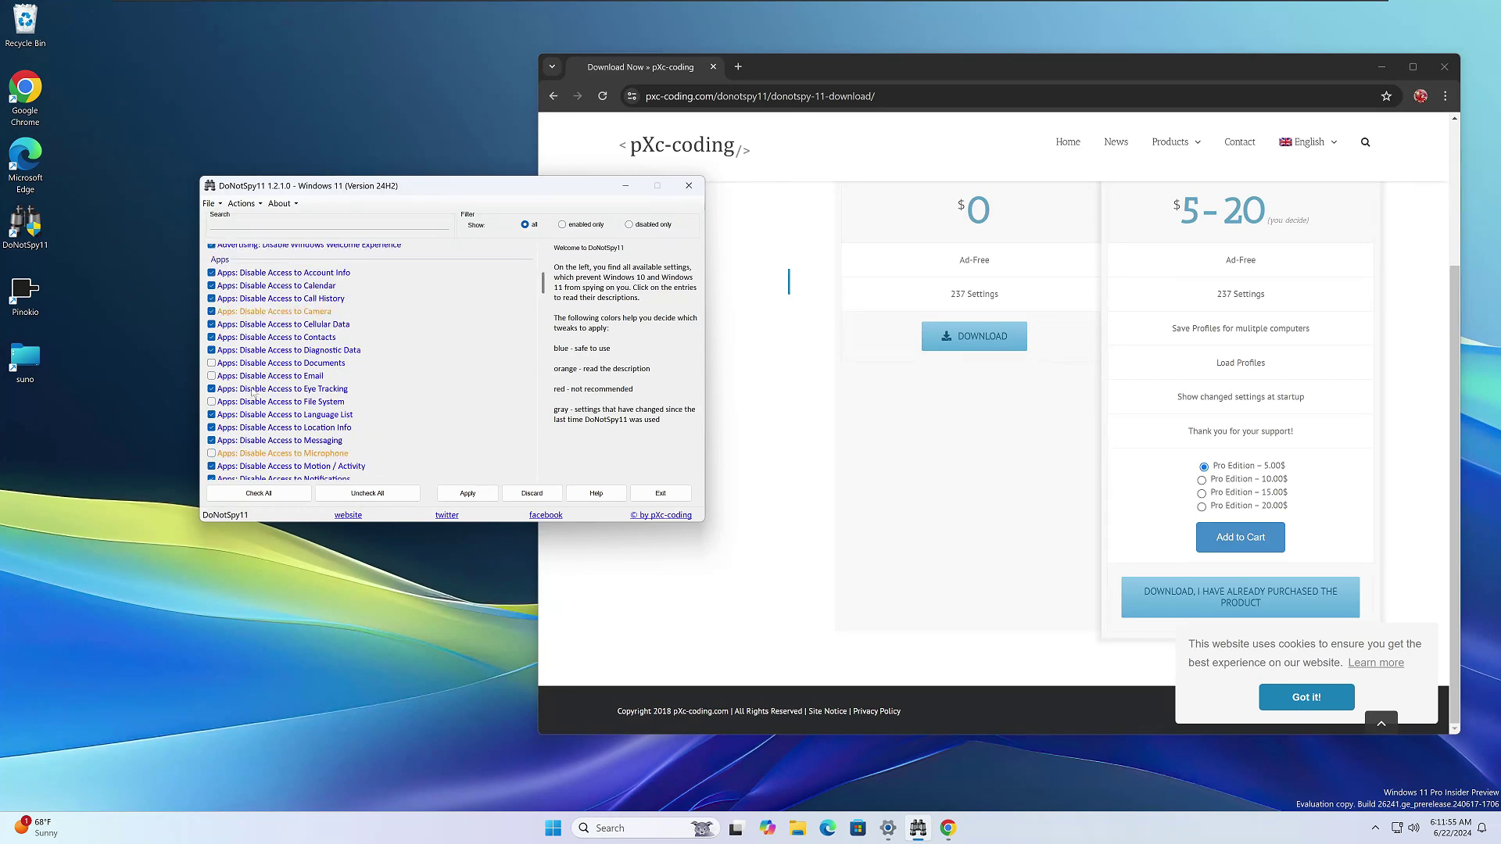
pyautogui.click(212, 311)
# Uncheck the Notifications, Pictures, Videos, Downloads Folder, App Notifications and Background Applications tweaks
pyautogui.scroll(-1, 349, 426)
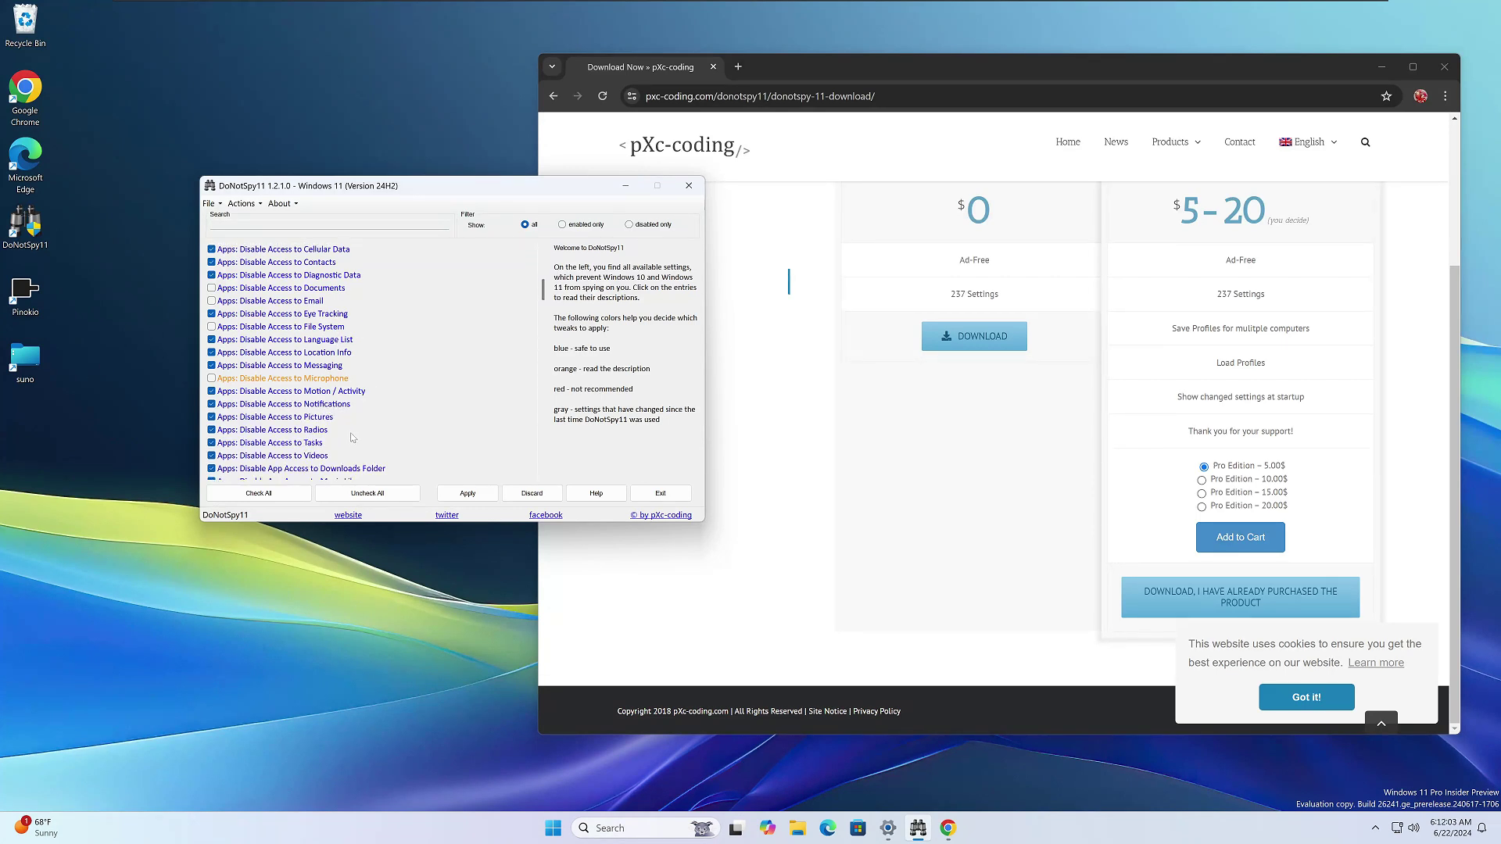
pyautogui.scroll(-3, 353, 435)
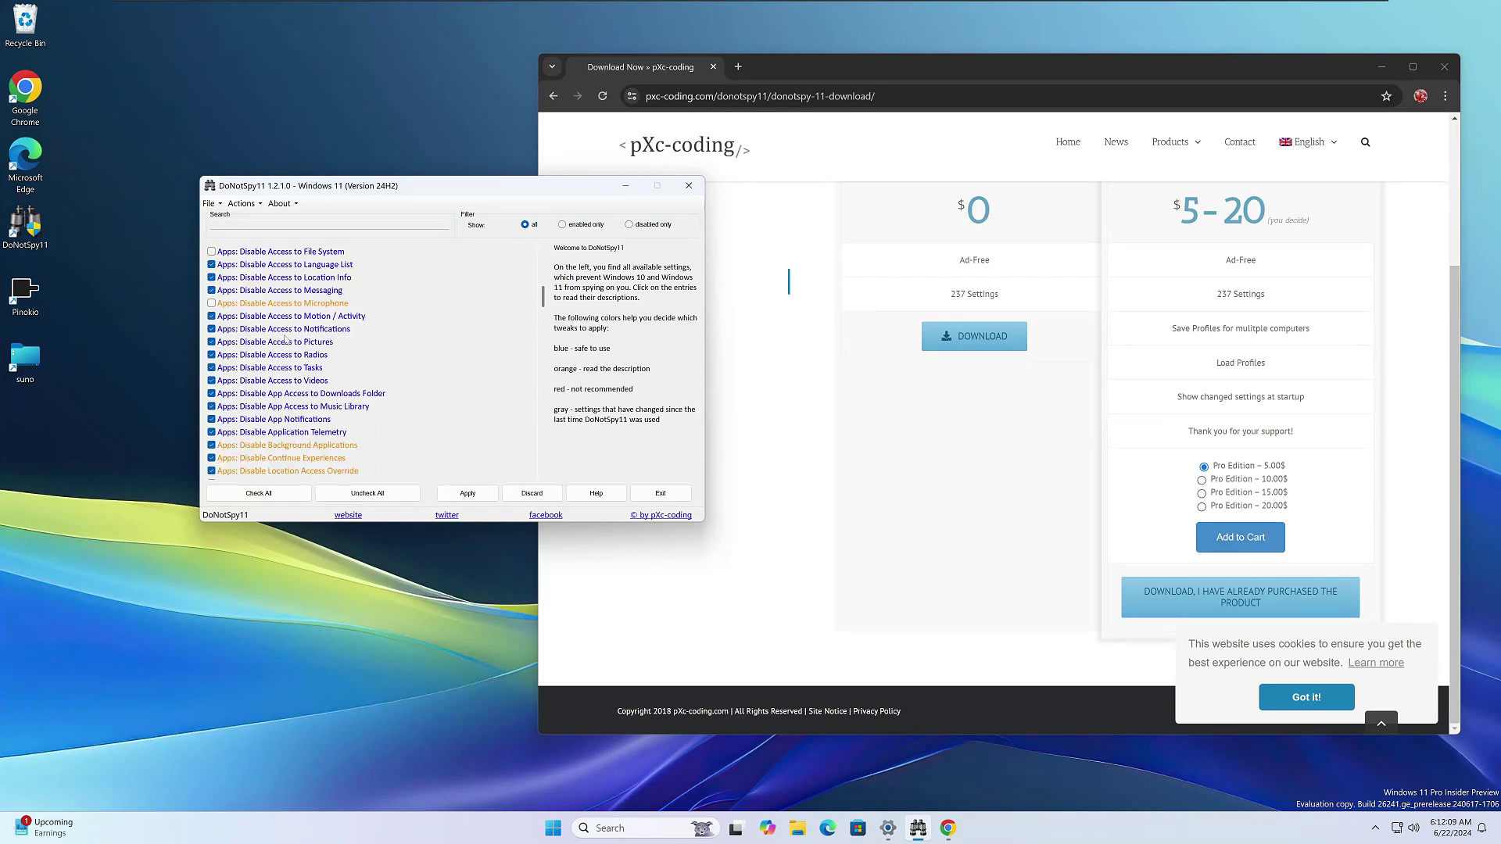
pyautogui.click(212, 330)
pyautogui.click(211, 343)
pyautogui.click(211, 380)
pyautogui.click(215, 396)
pyautogui.click(211, 420)
pyautogui.scroll(-2, 430, 433)
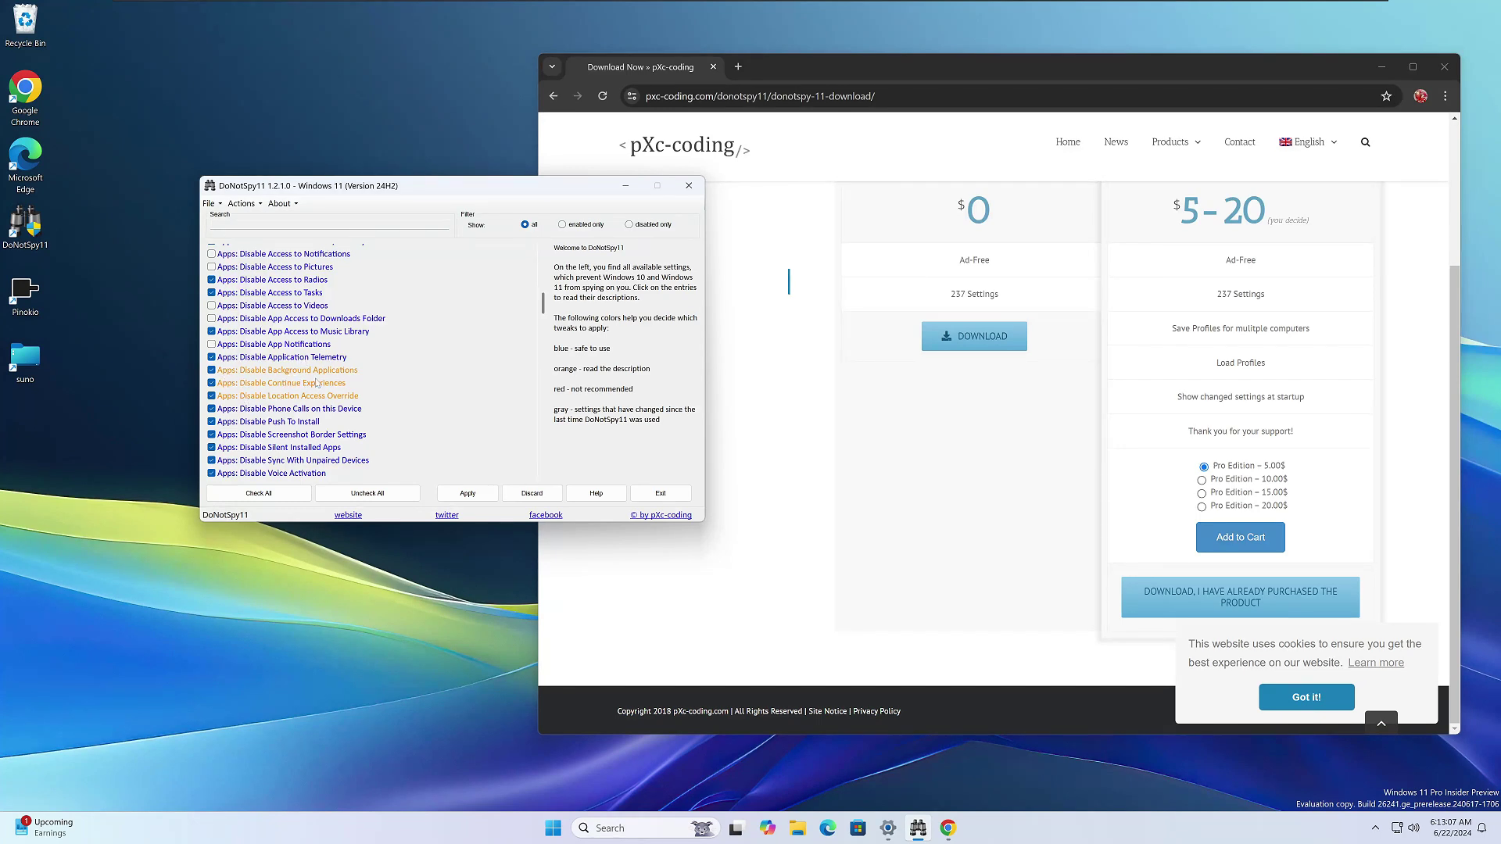
pyautogui.click(211, 371)
# Read the Apps tweak descriptions through Screenshot Border Settings, then uncheck Screenshot Border Settings
pyautogui.click(334, 384)
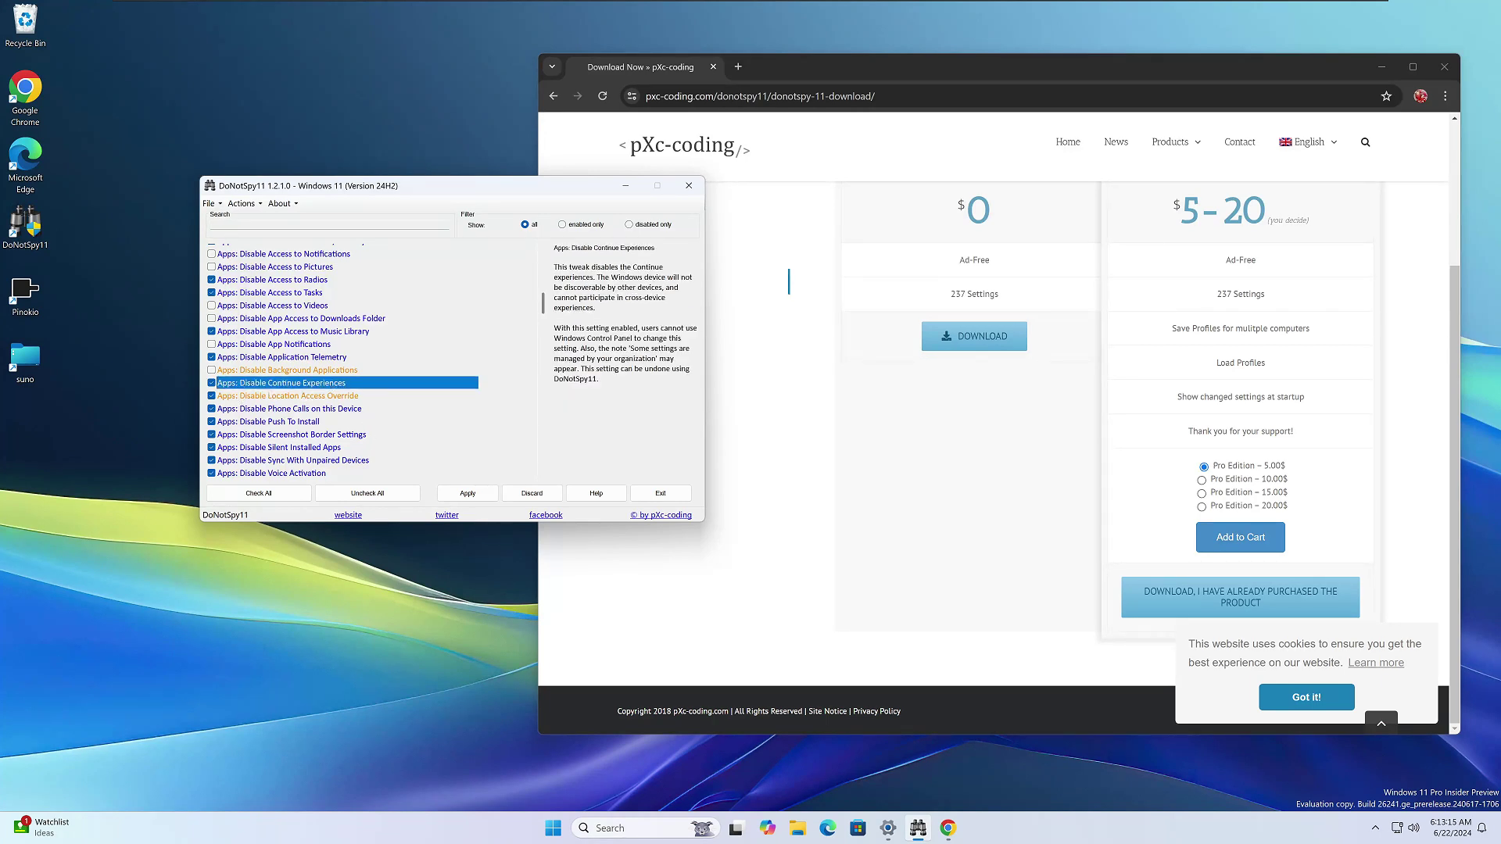
pyautogui.click(283, 372)
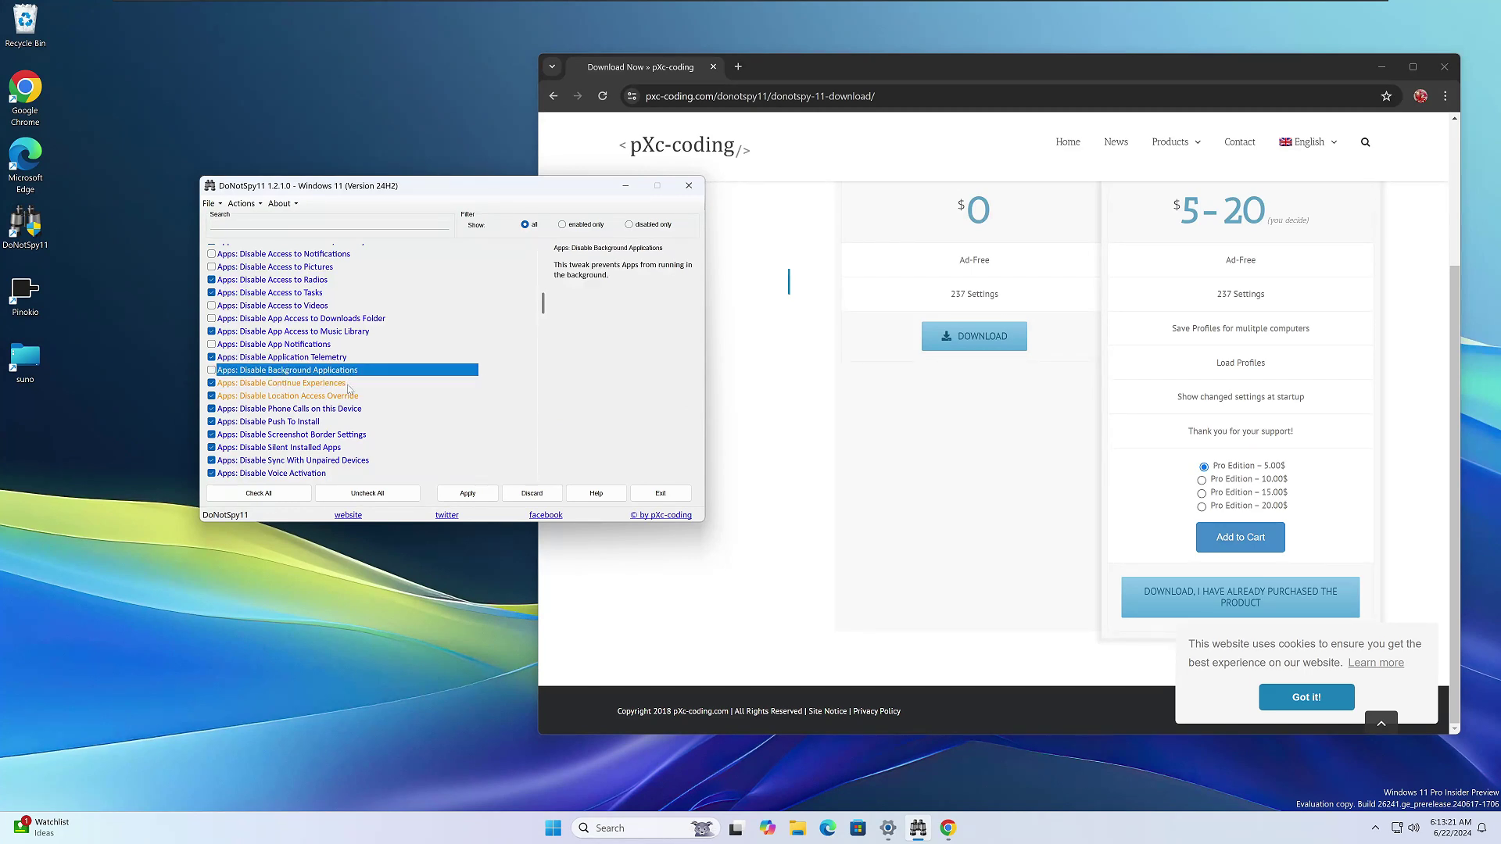
pyautogui.click(349, 383)
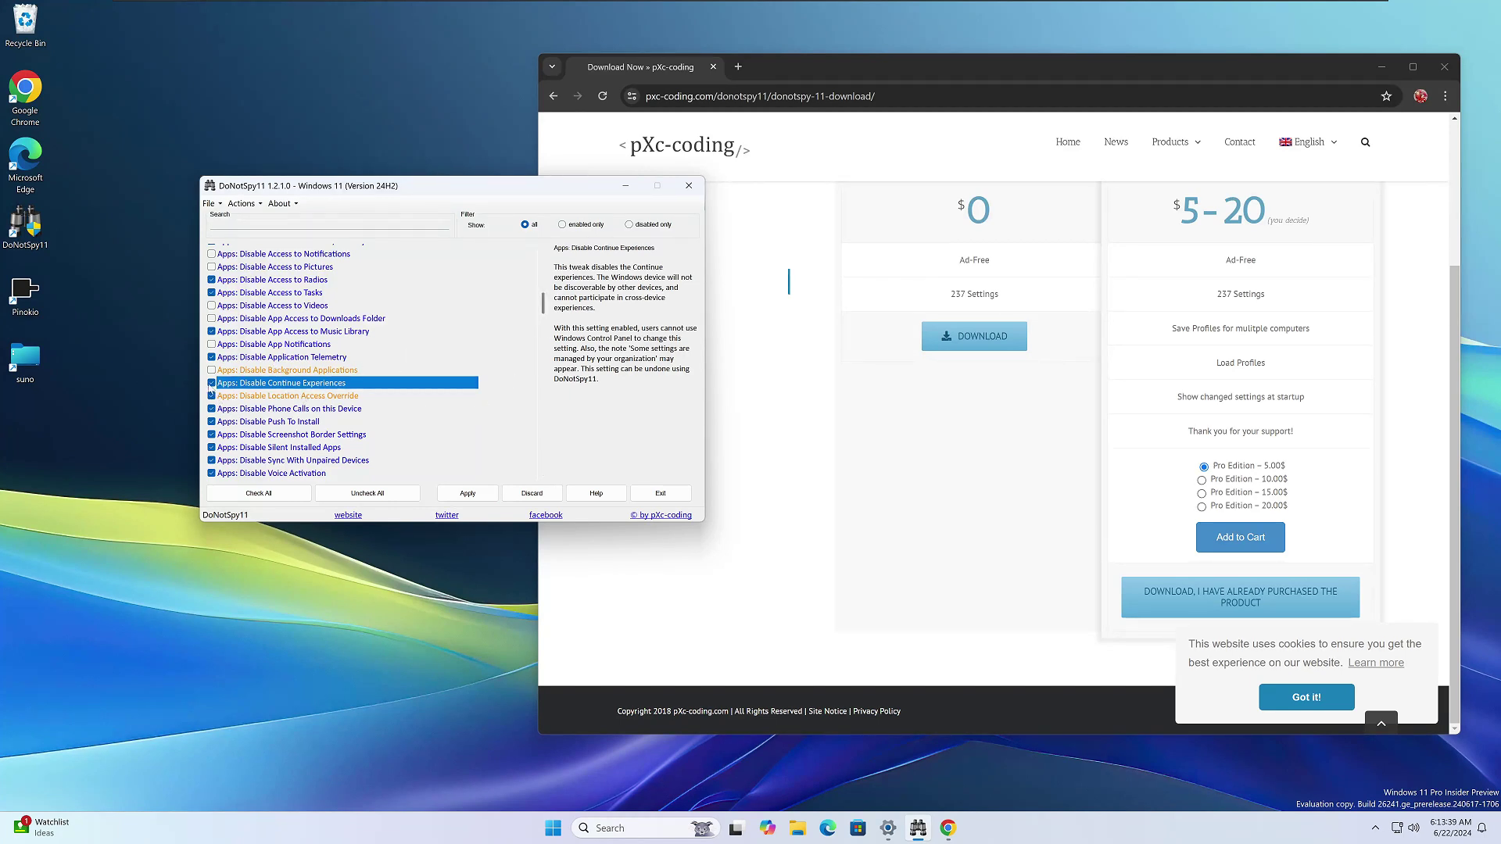
pyautogui.click(271, 397)
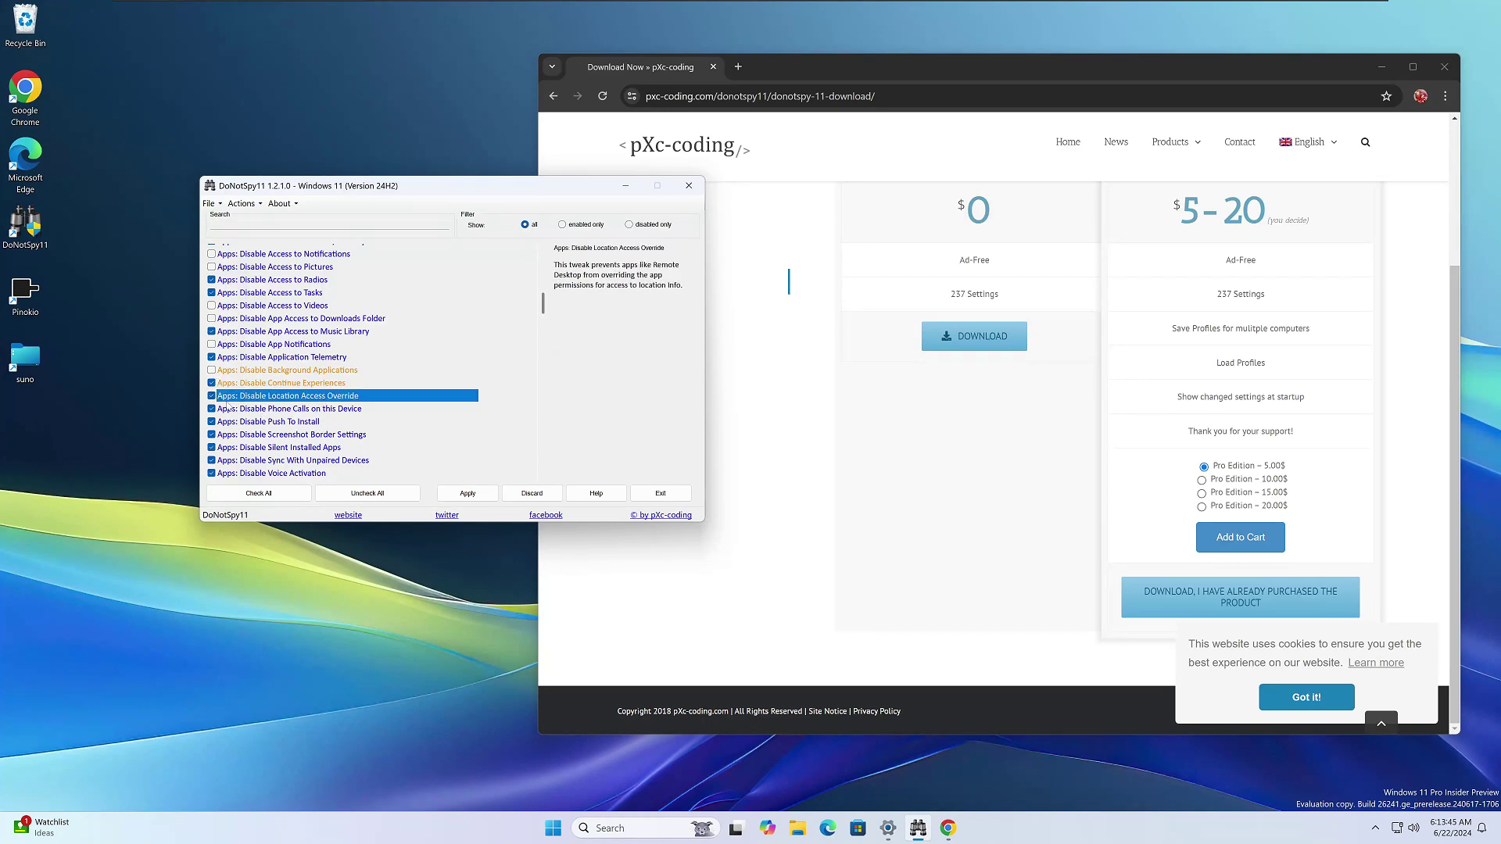
pyautogui.click(396, 412)
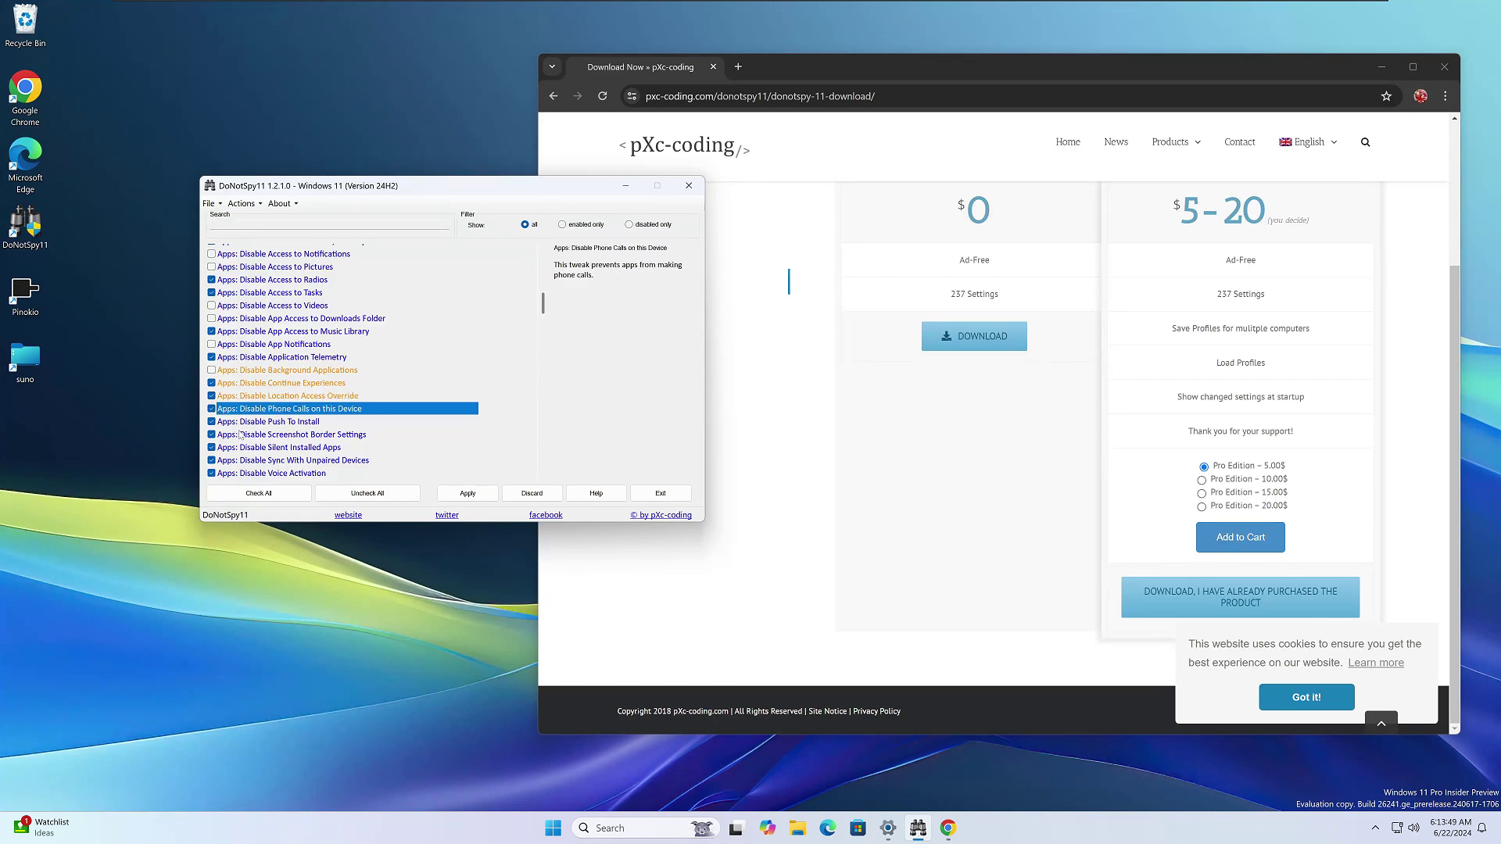
pyautogui.click(272, 423)
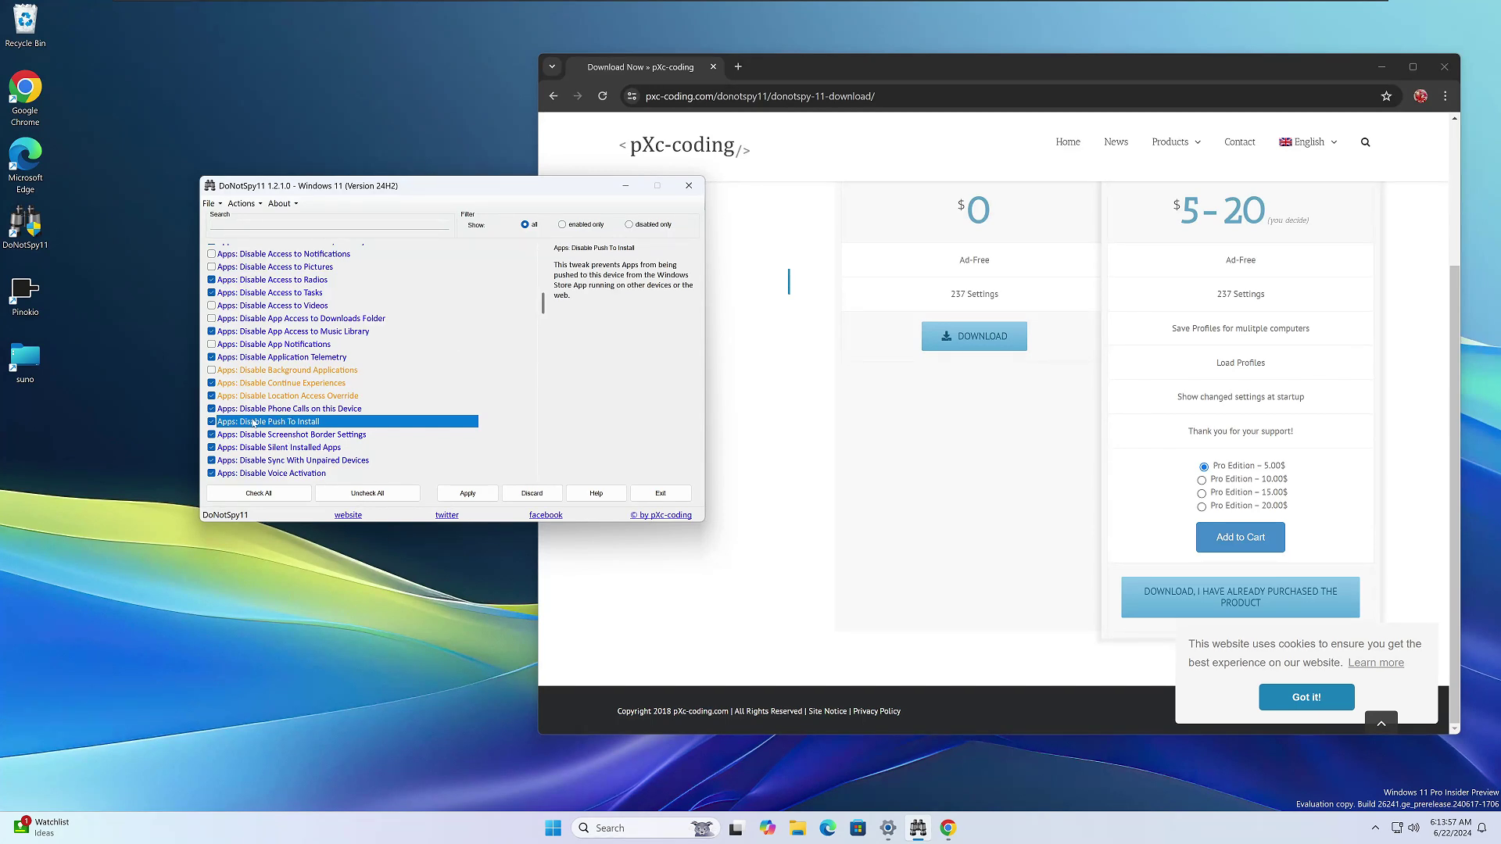
pyautogui.click(336, 436)
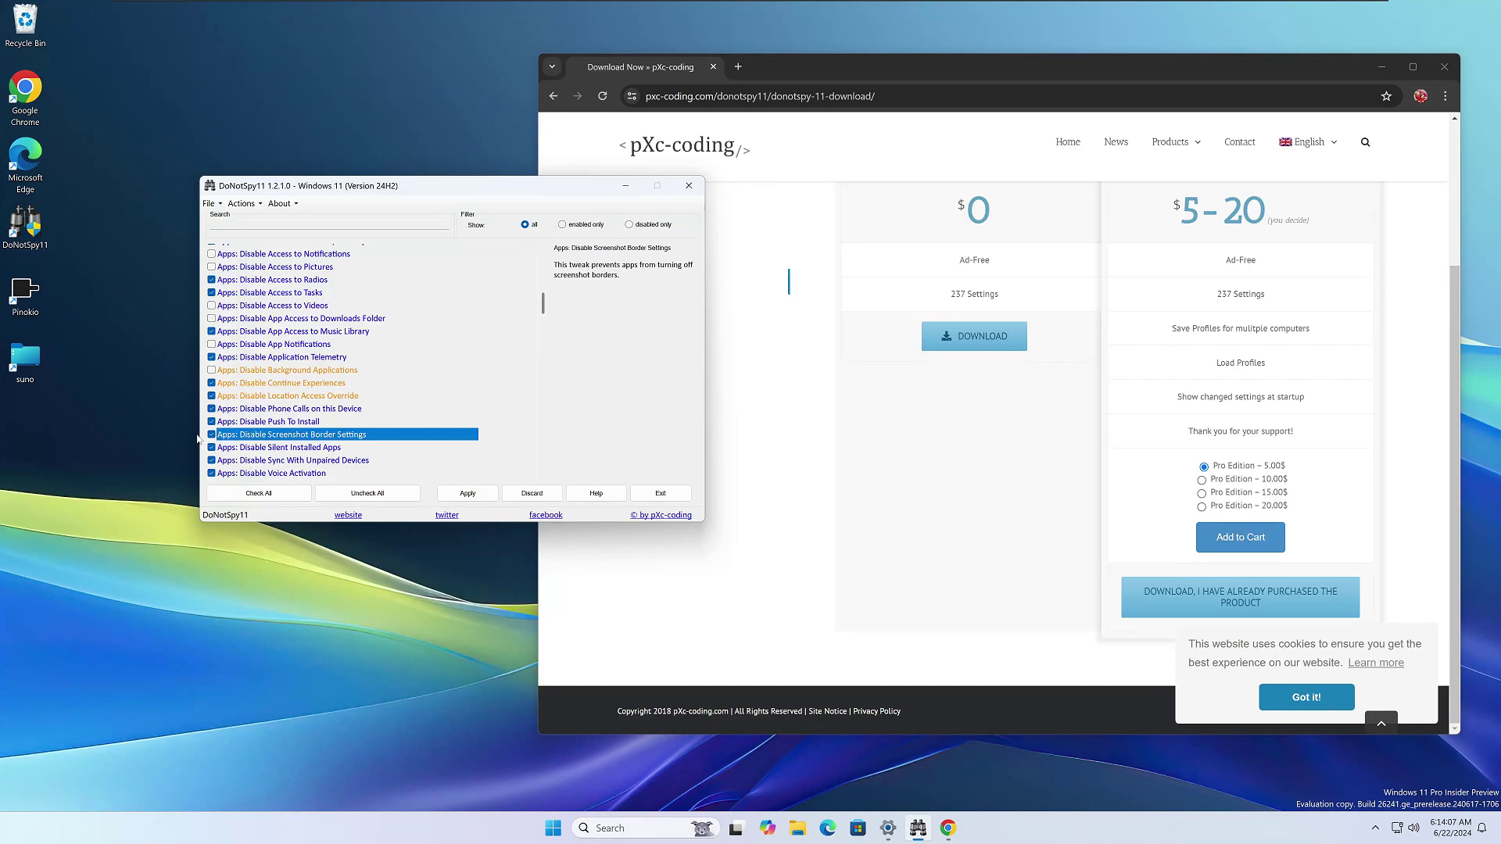
pyautogui.press('space')
# Read the Silent Installed Apps, Sync With Unpaired Devices and Voice Activation descriptions, then scroll up
pyautogui.click(275, 451)
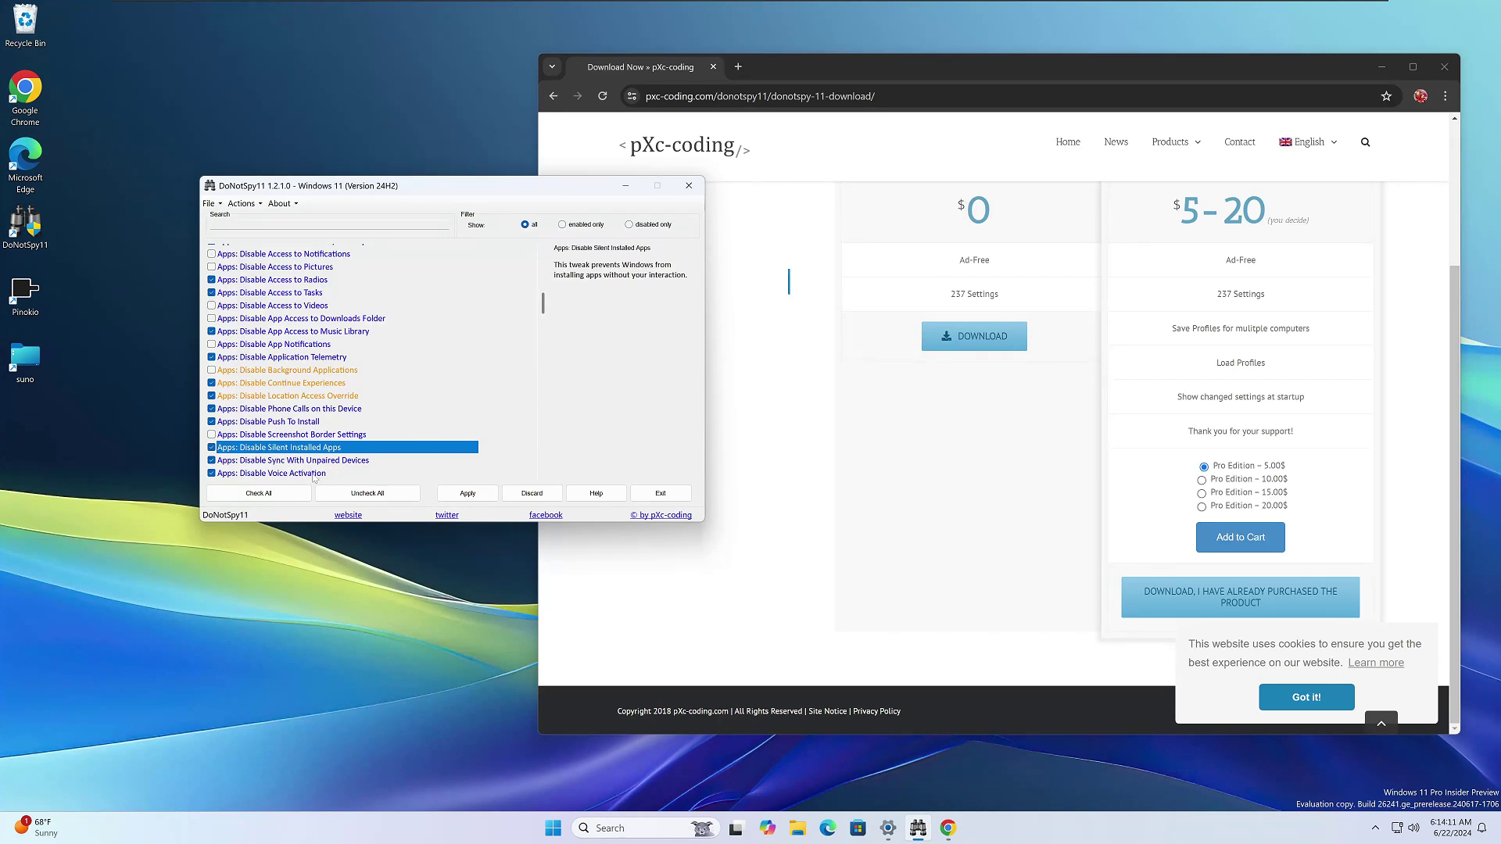
pyautogui.click(343, 463)
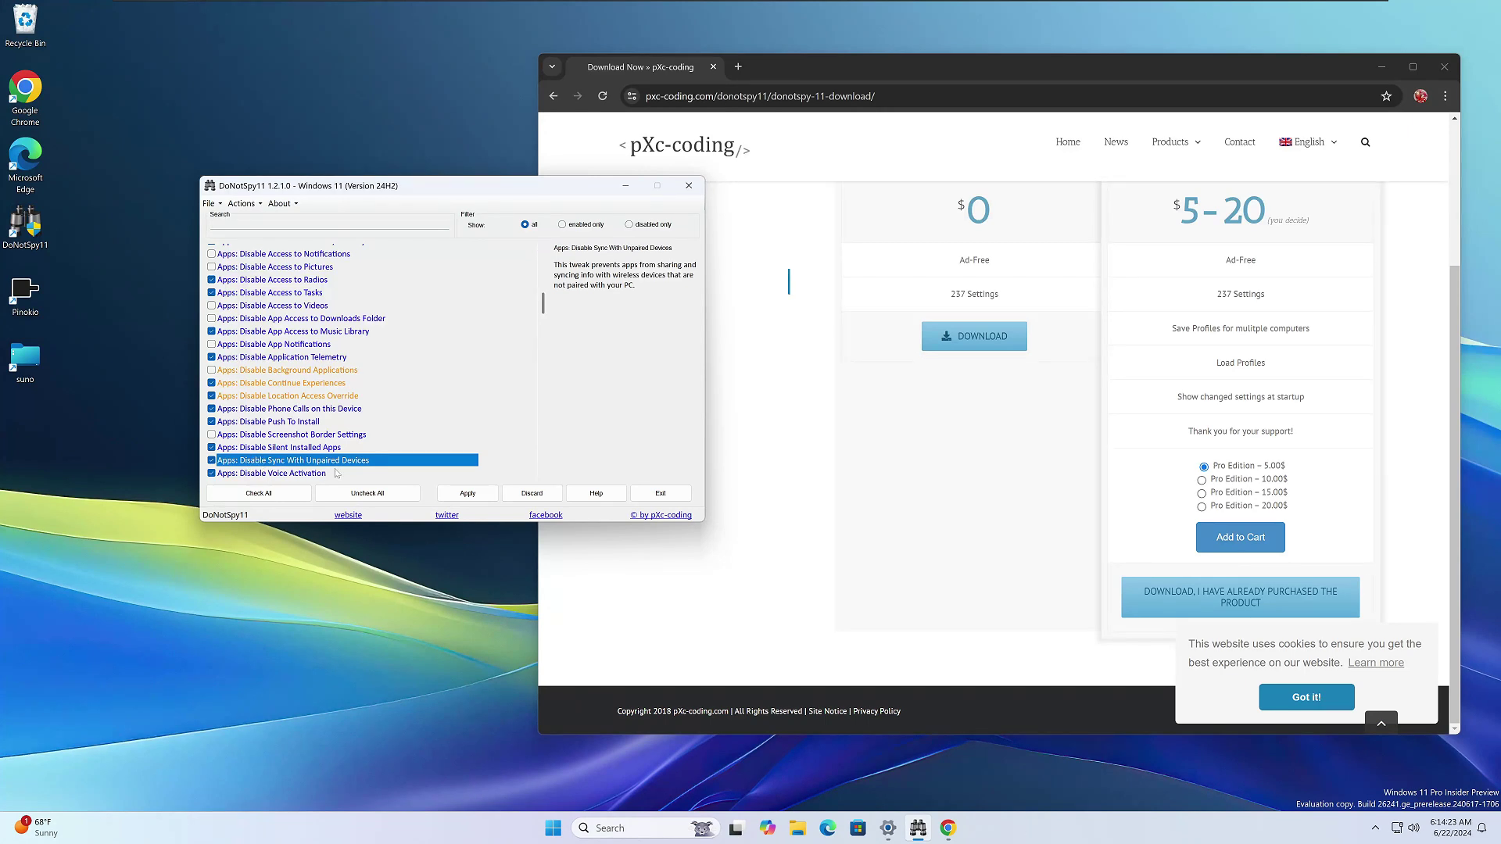
pyautogui.click(292, 475)
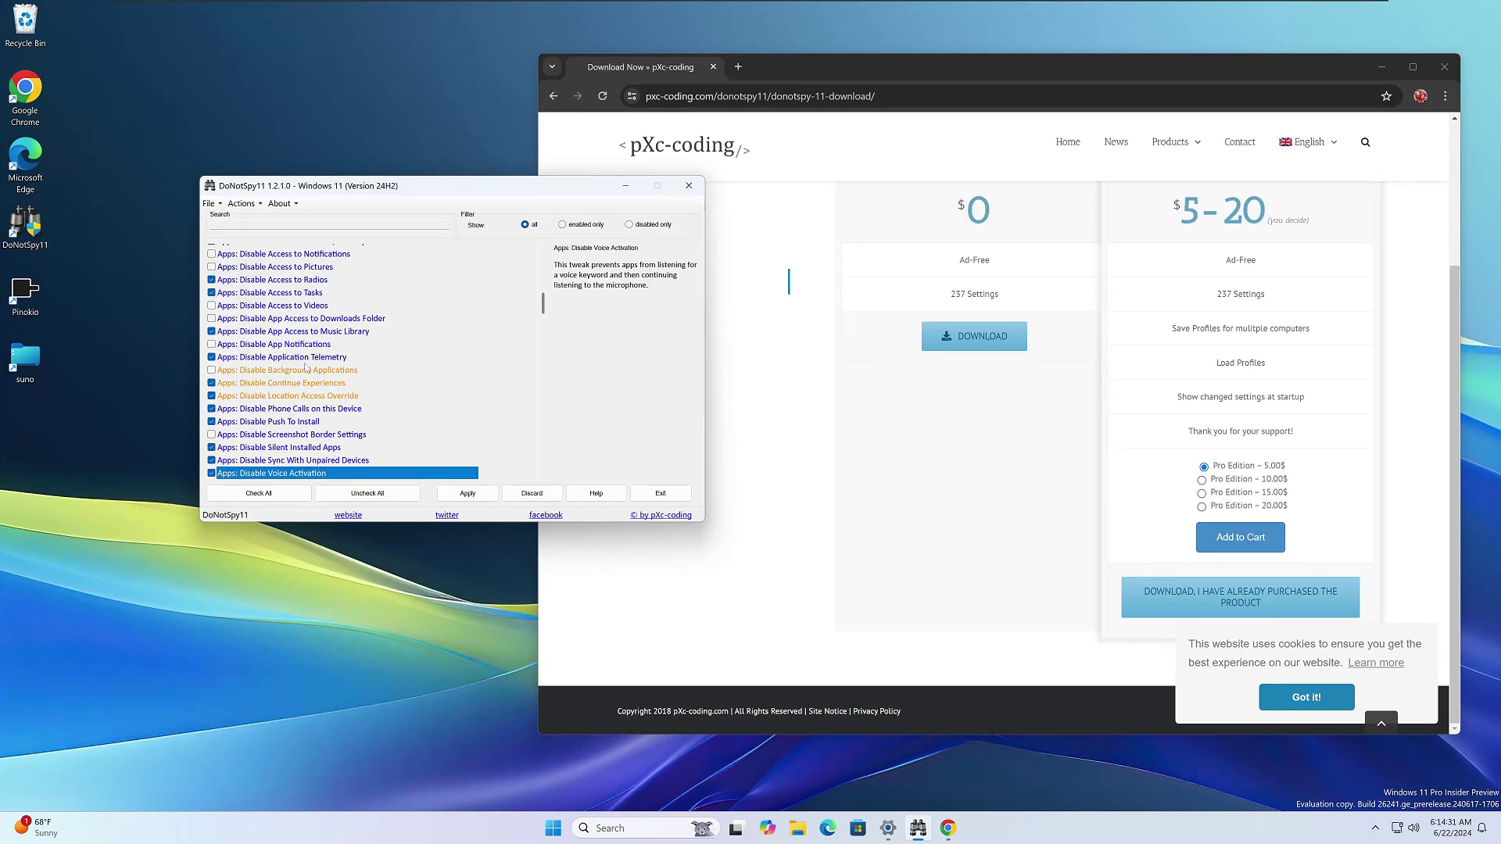
pyautogui.scroll(10, 309, 374)
pyautogui.scroll(-15, 290, 379)
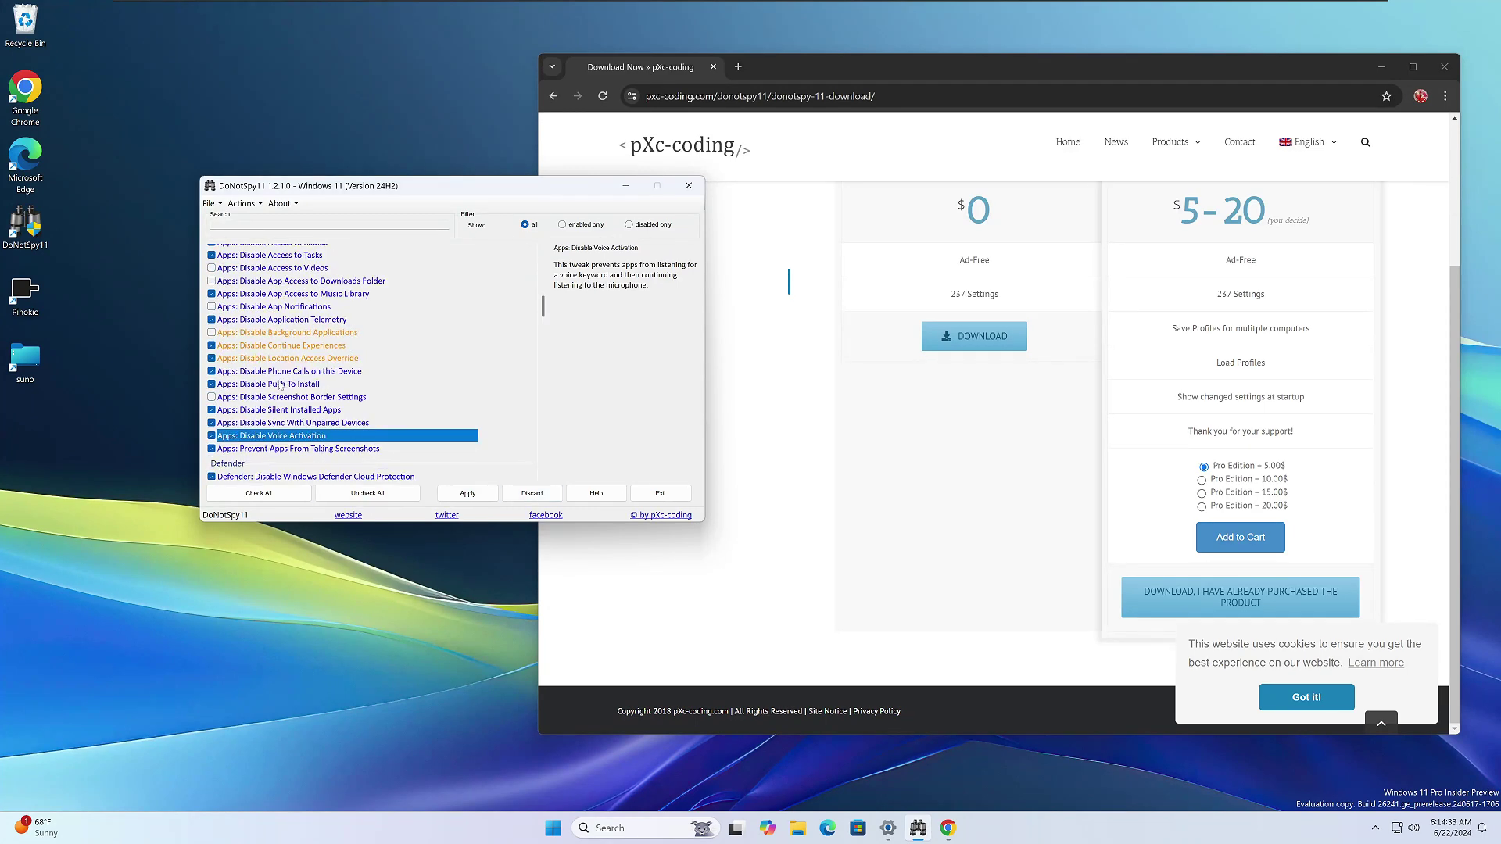
pyautogui.scroll(15, 275, 412)
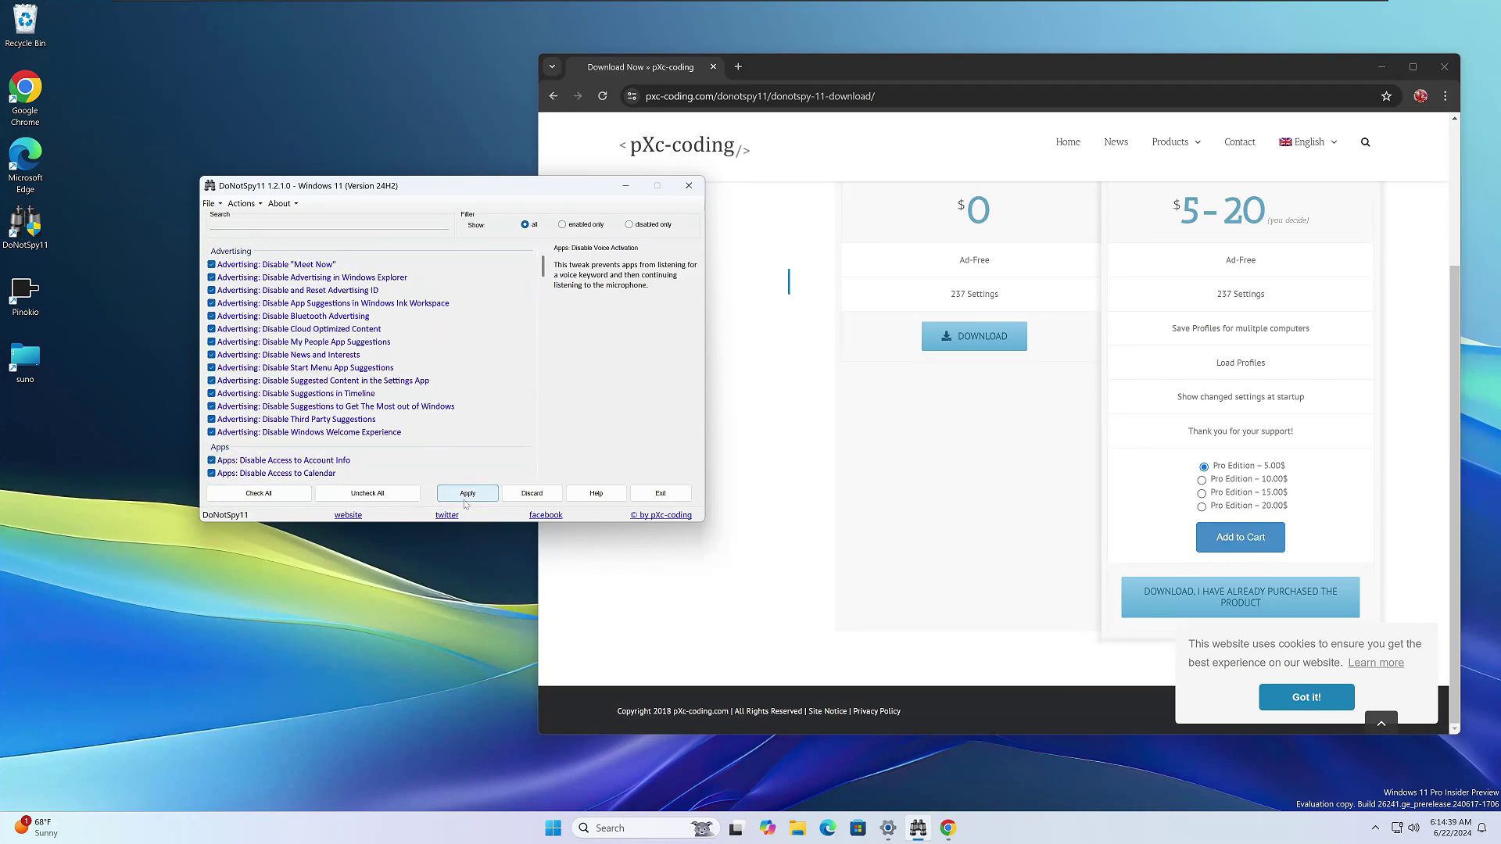
# Apply the tweaks without a restore point, confirm success, then close DoNotSpy11 and Chrome
pyautogui.click(472, 501)
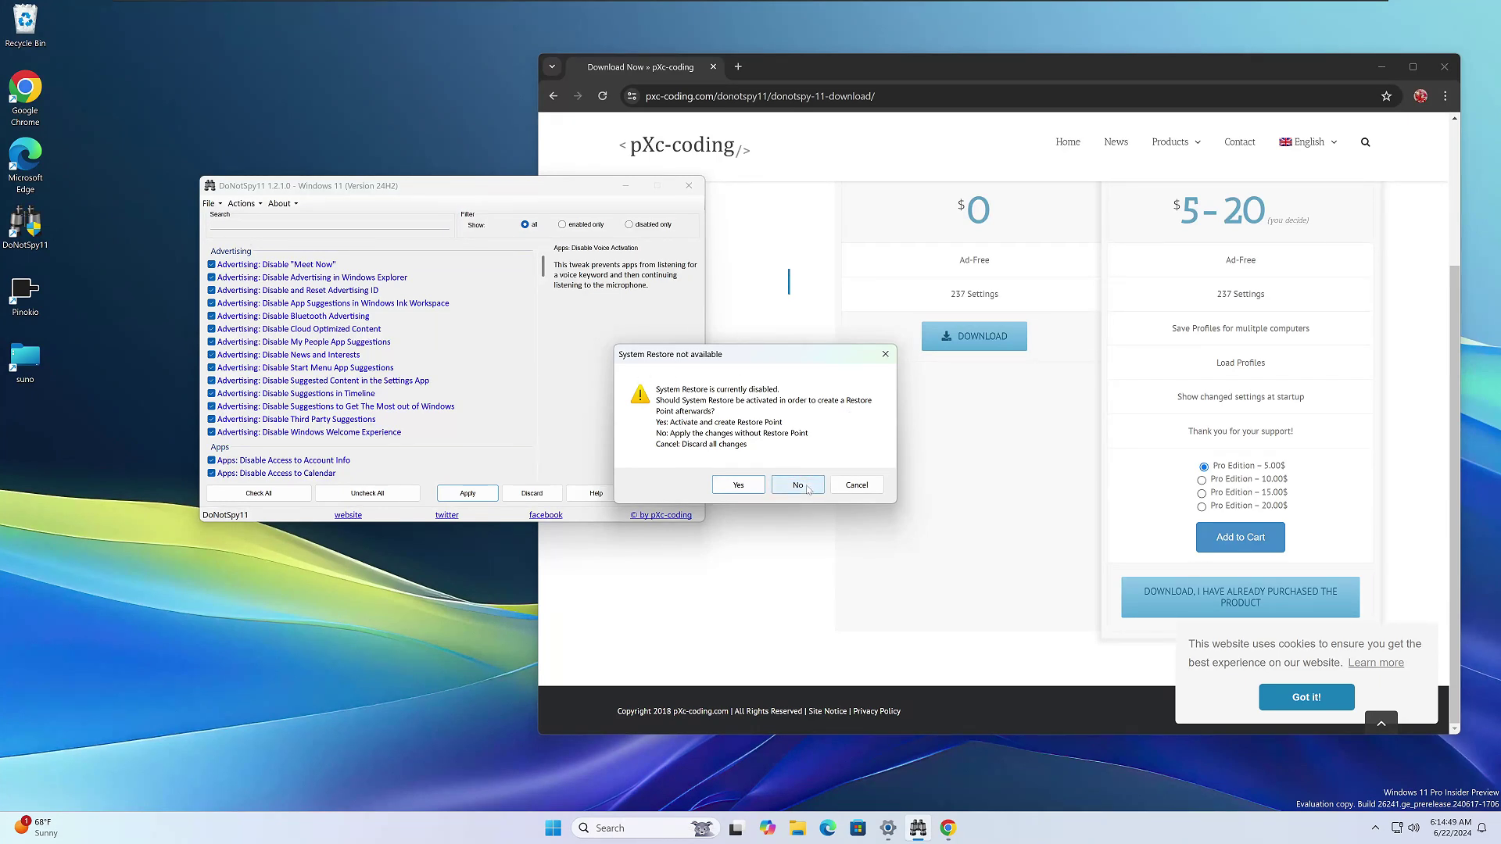
pyautogui.click(808, 491)
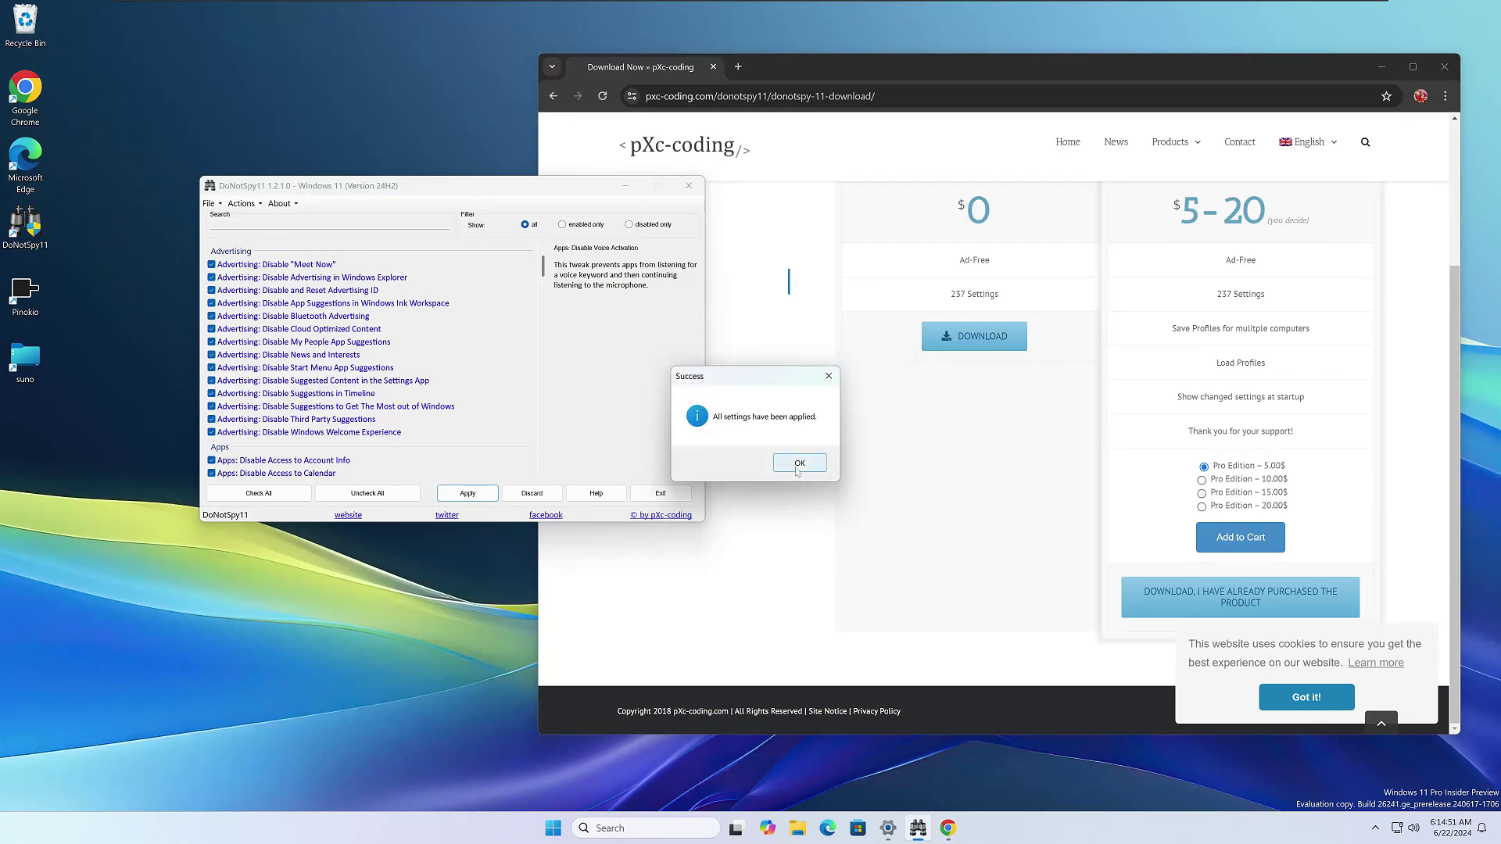
pyautogui.click(798, 466)
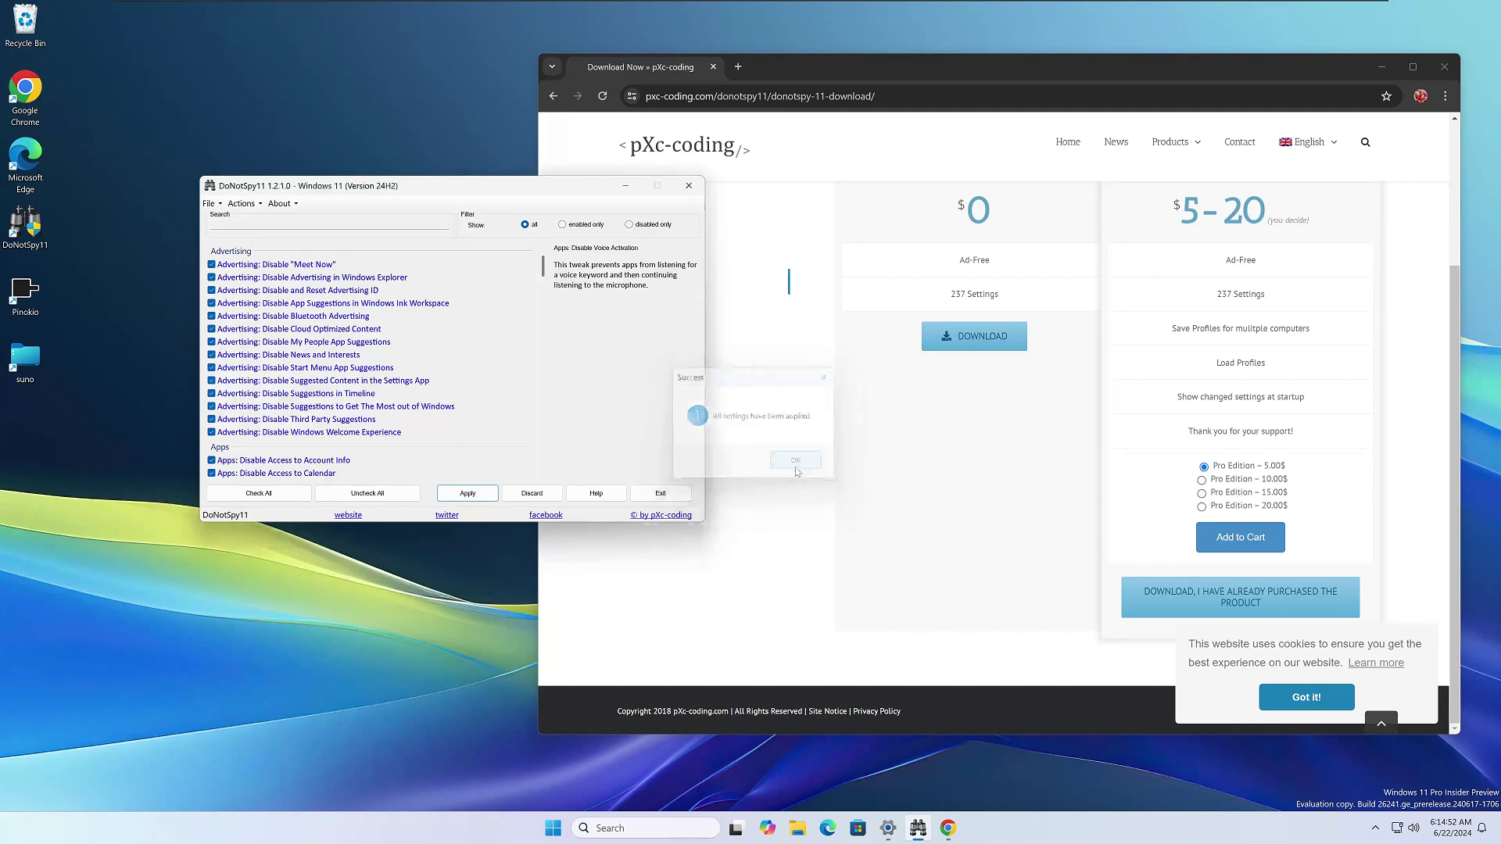
pyautogui.click(689, 188)
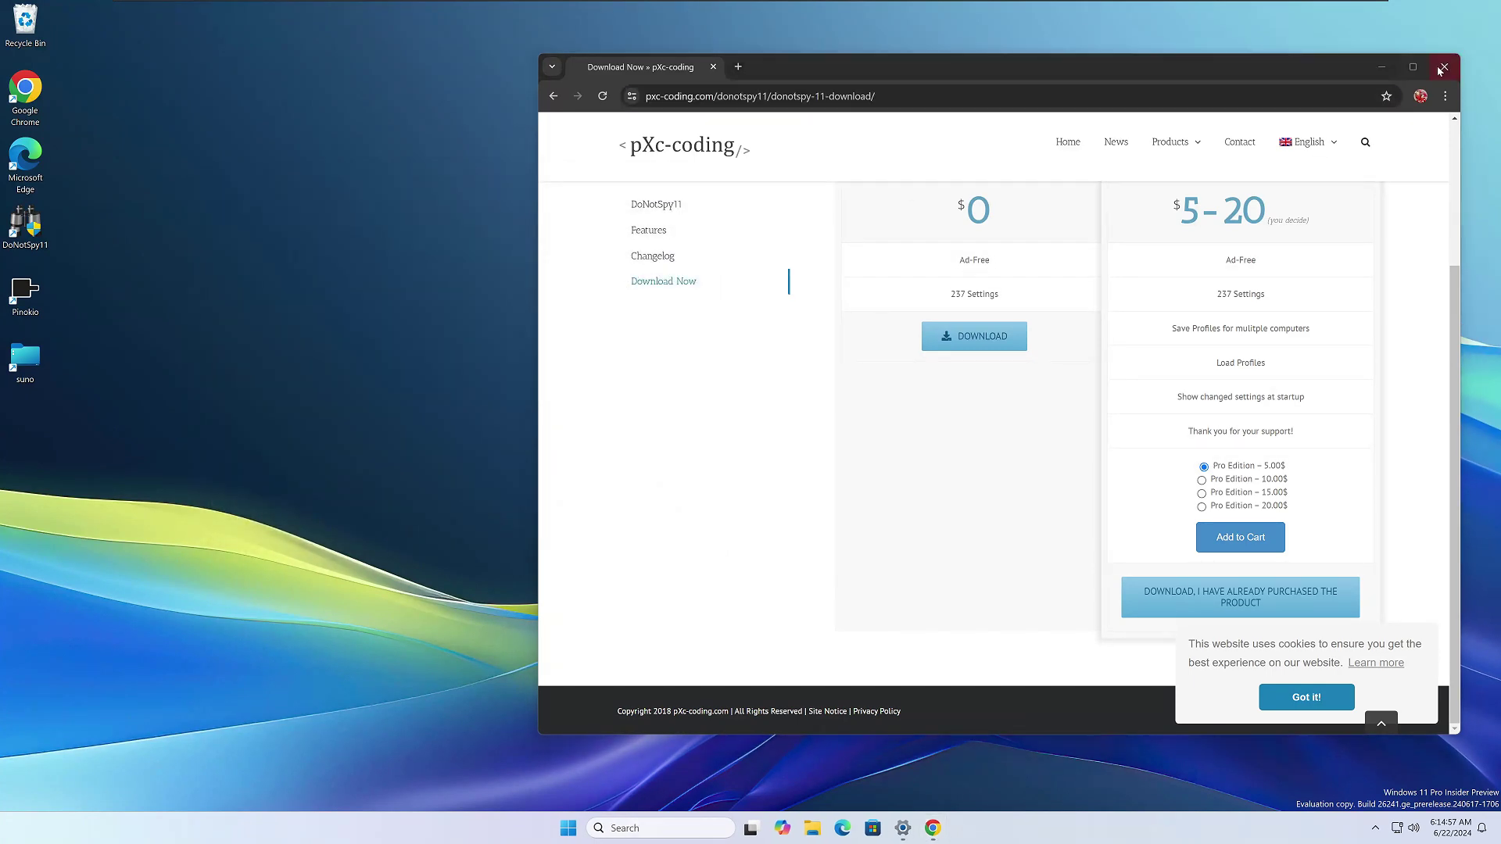
pyautogui.click(1445, 71)
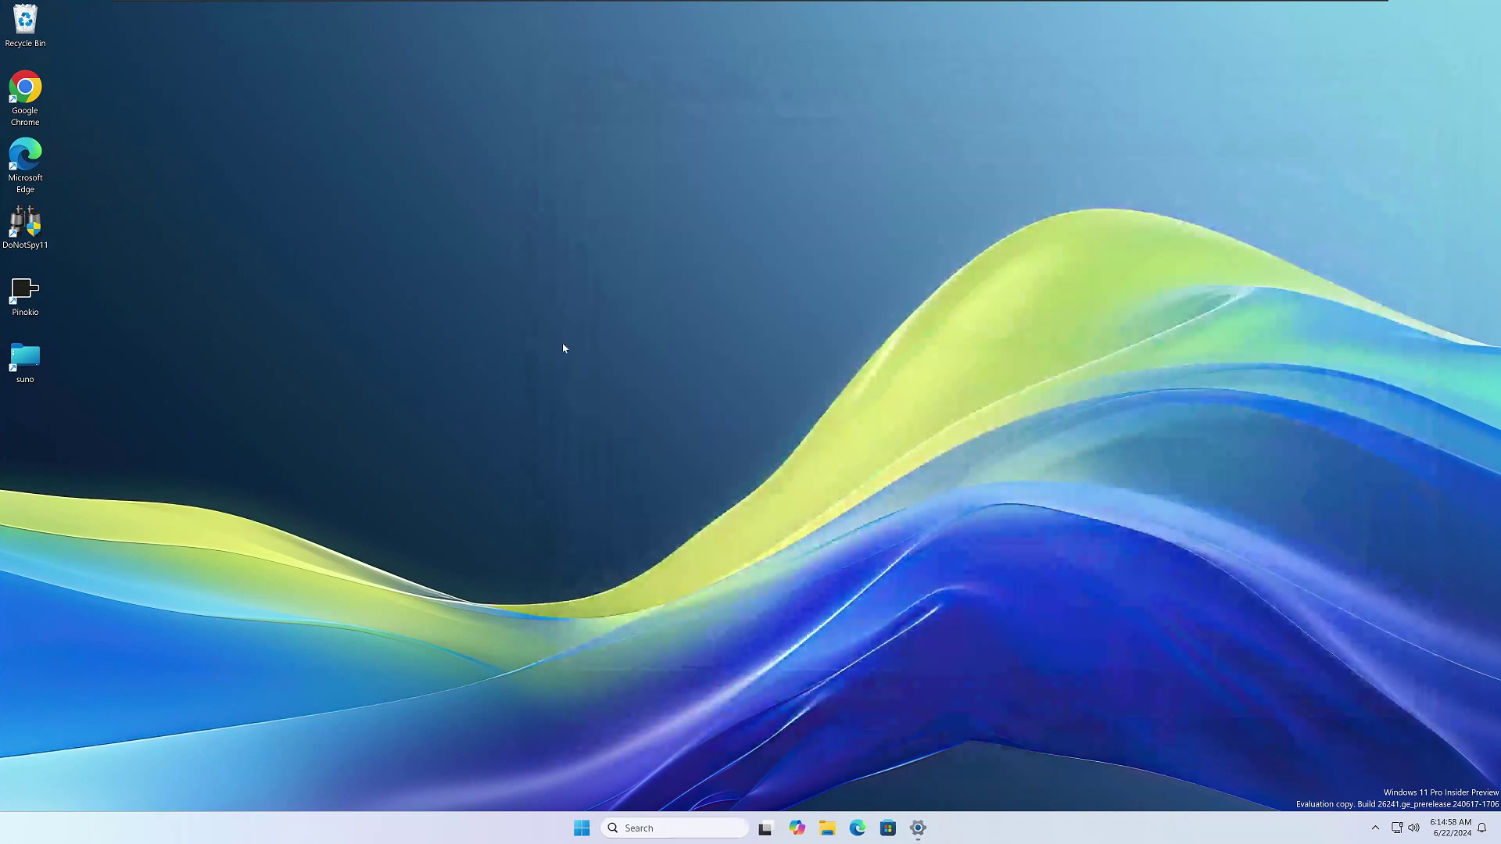
# Restart the PC from the Start button menu and sign back in with the account password
pyautogui.rightClick(584, 830)
pyautogui.moveTo(579, 770)
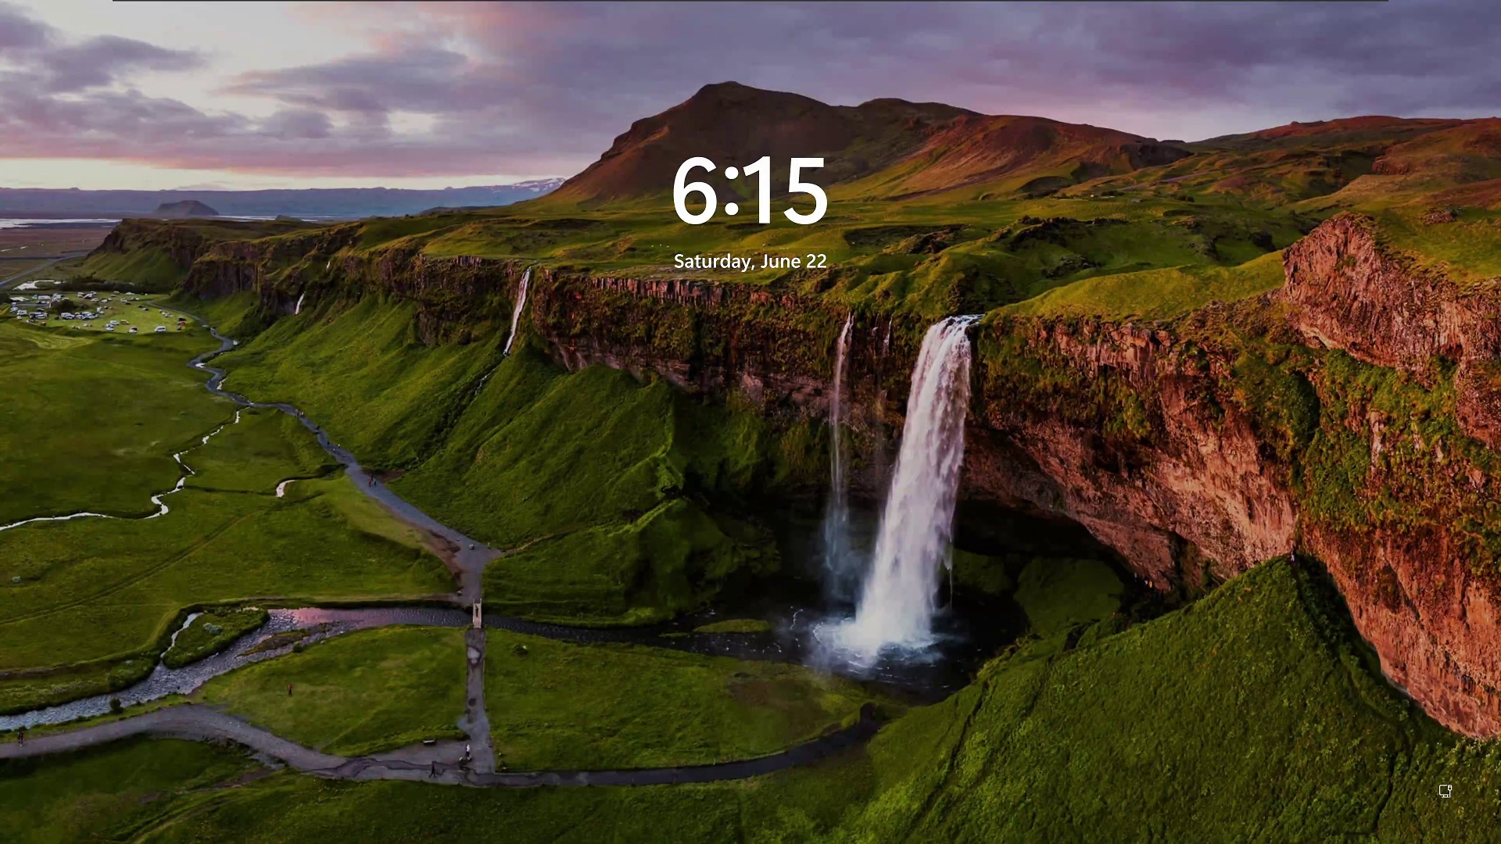
pyautogui.press('space')
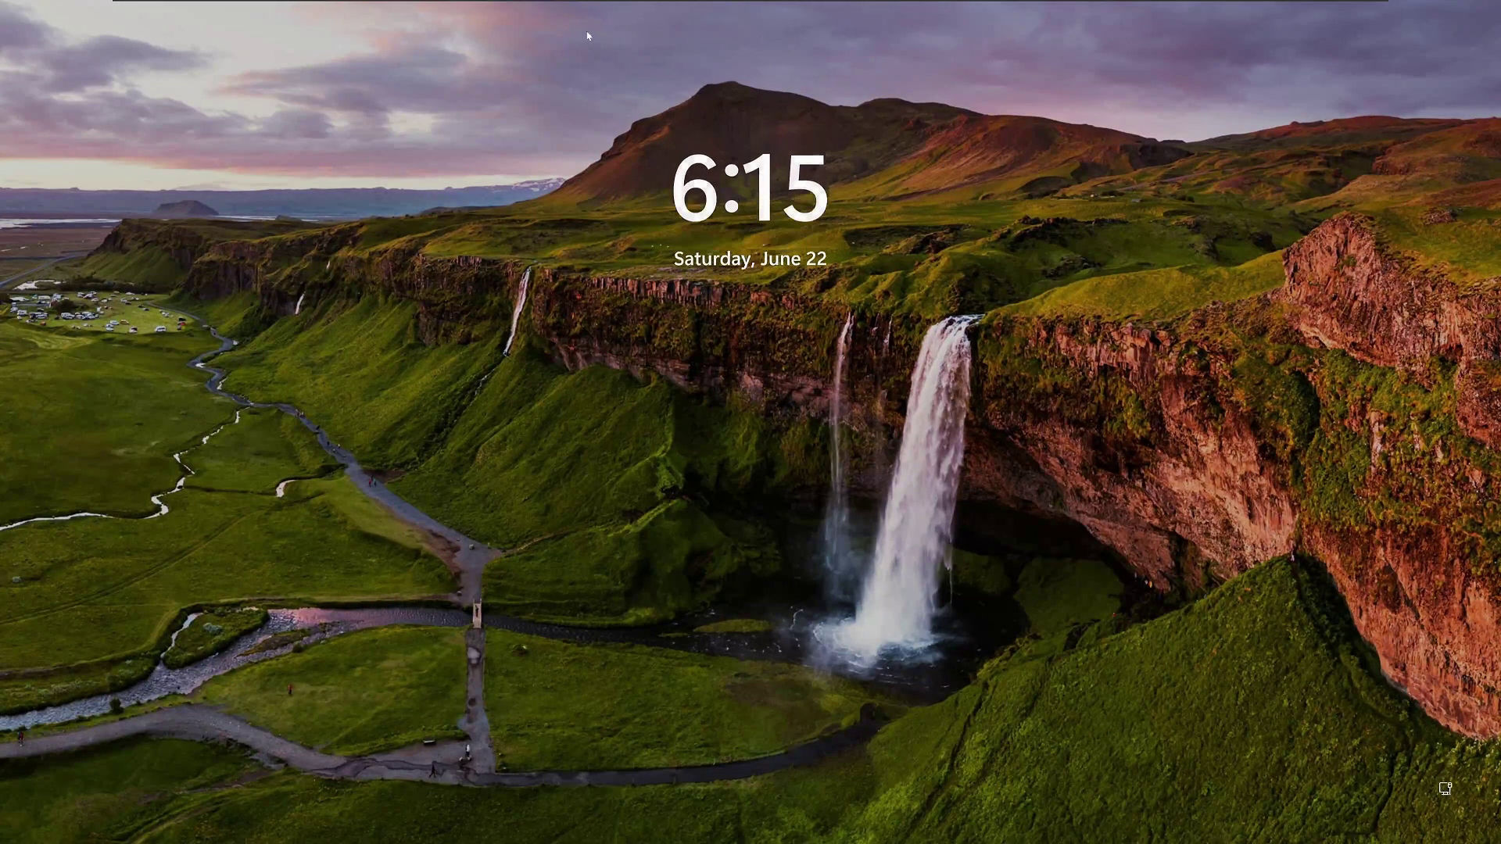
pyautogui.click(584, 46)
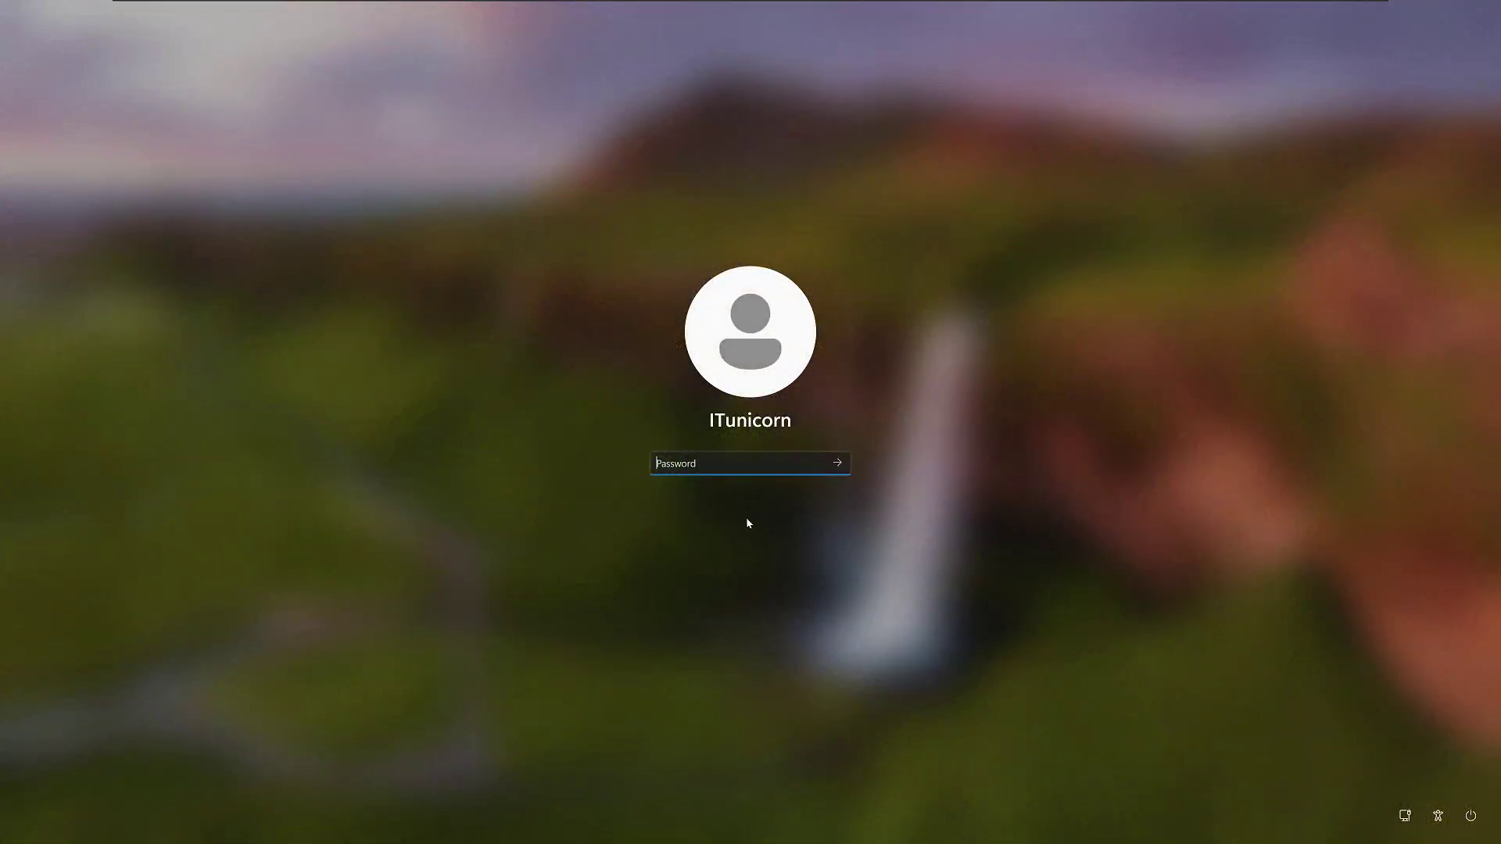
pyautogui.write('**********')
pyautogui.press('Return')
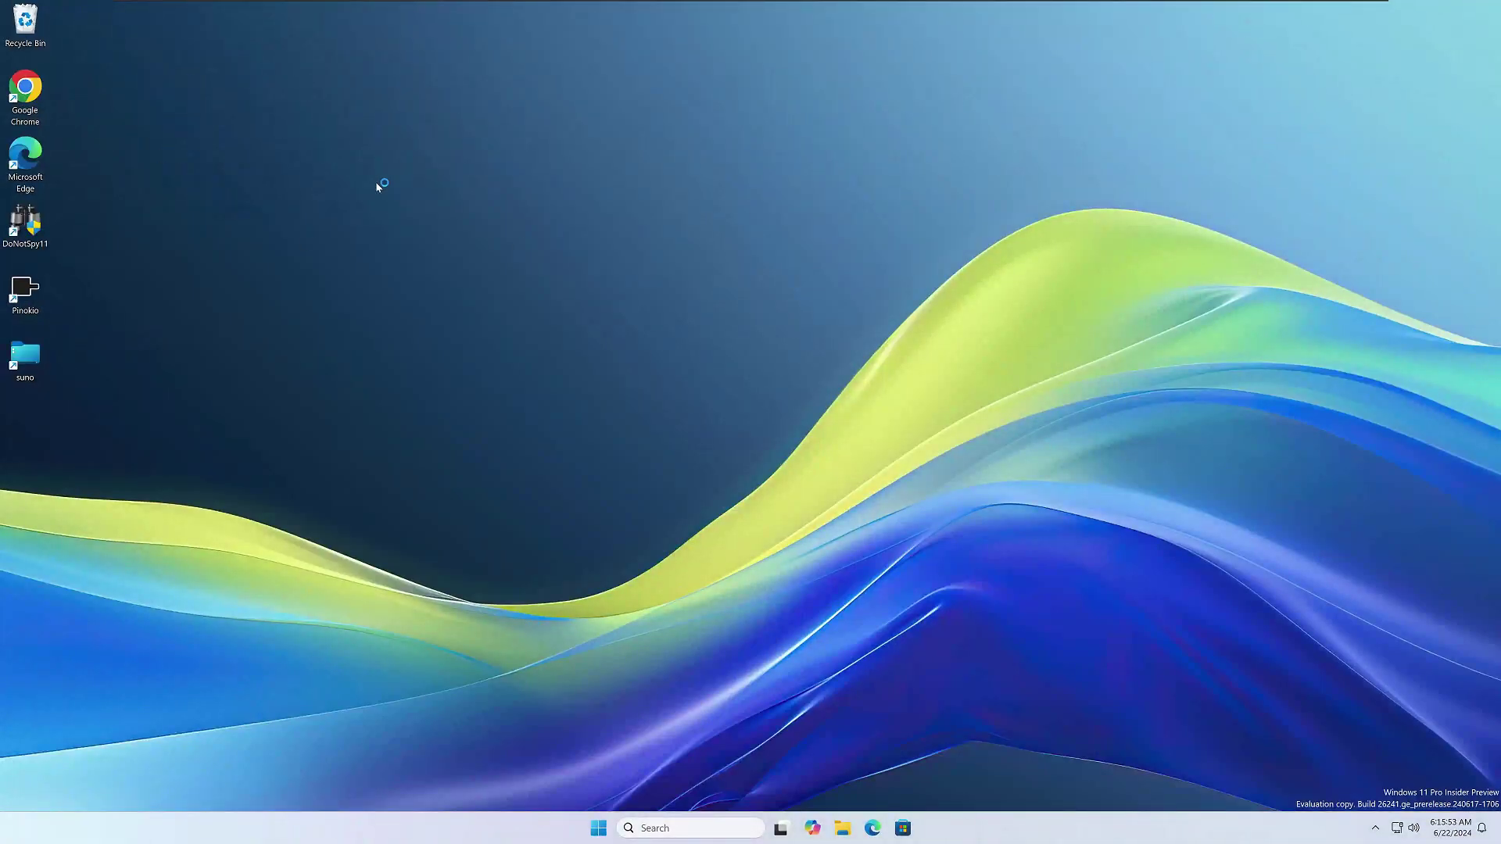
# Launch DoNotSpy11 from a Start search for 'don', allow admin rights, and reposition its window
pyautogui.click(602, 831)
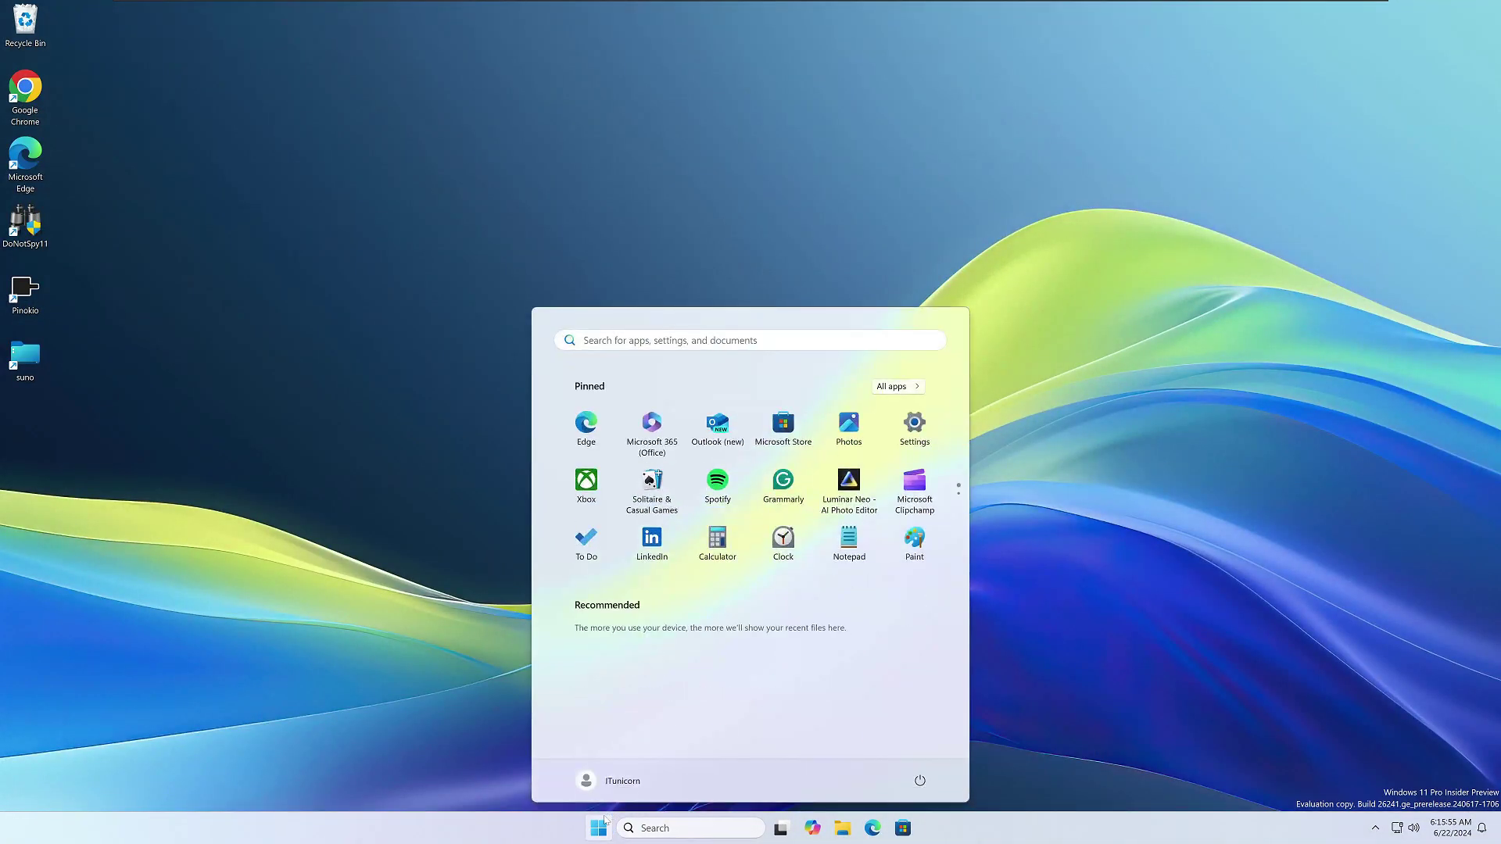
pyautogui.write('donot')
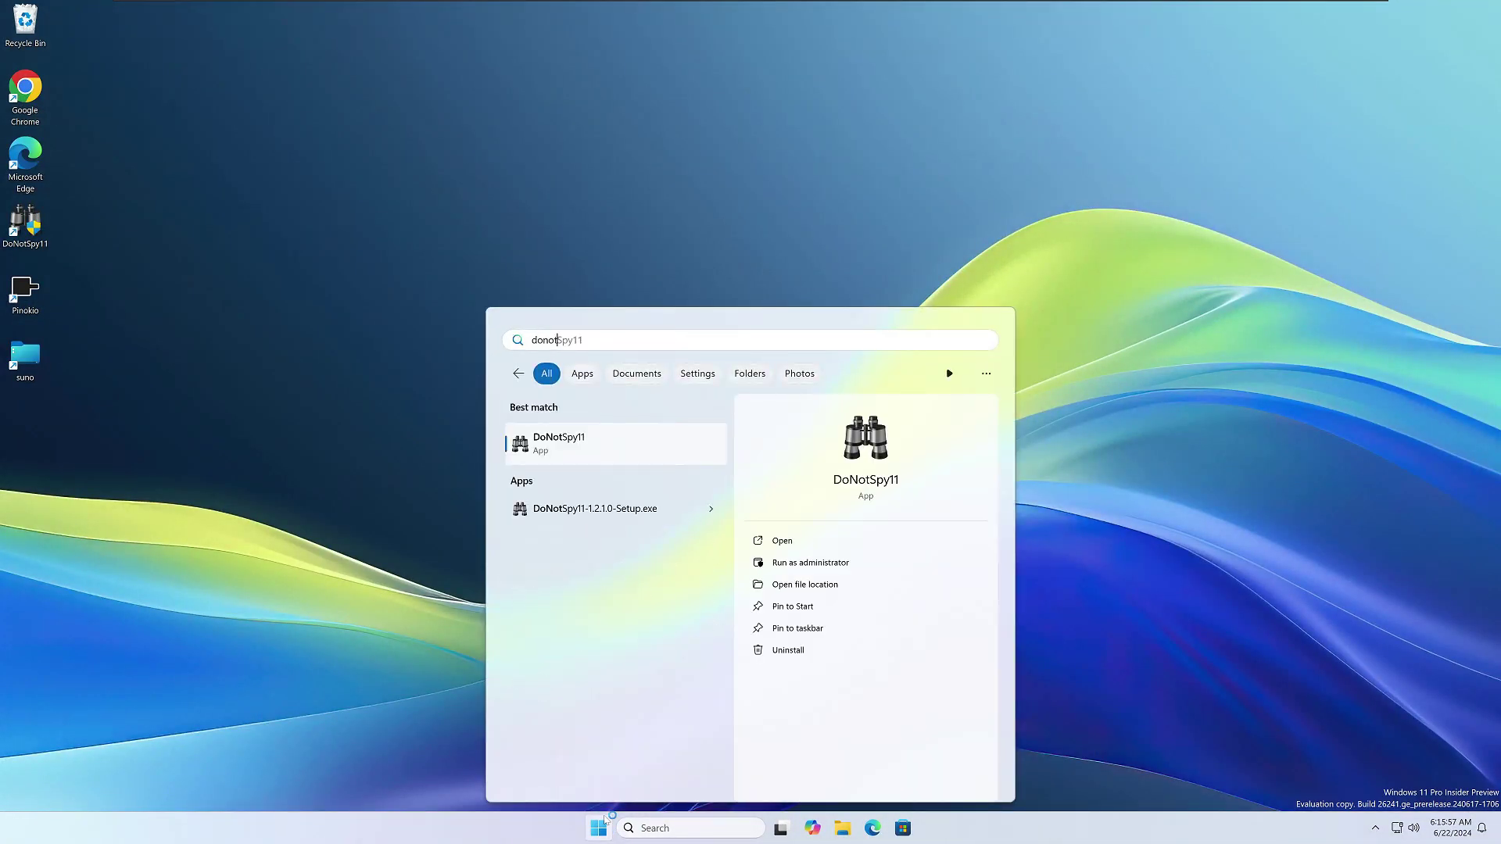
pyautogui.press('Return')
pyautogui.click(714, 542)
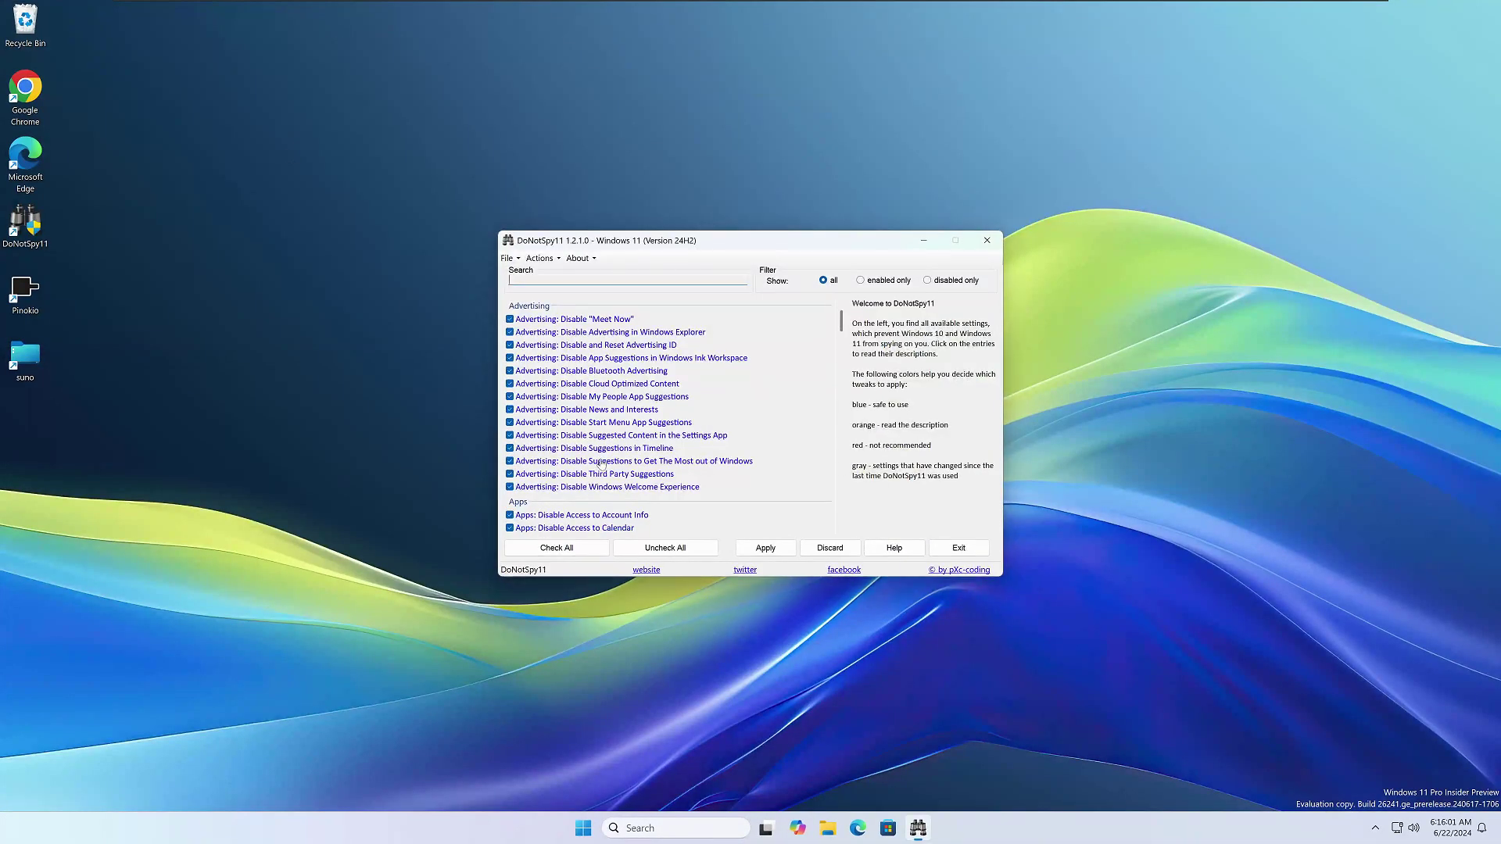
pyautogui.moveTo(842, 327)
pyautogui.mouseDown()
pyautogui.moveTo(843, 433)
pyautogui.moveTo(830, 309)
pyautogui.mouseUp()
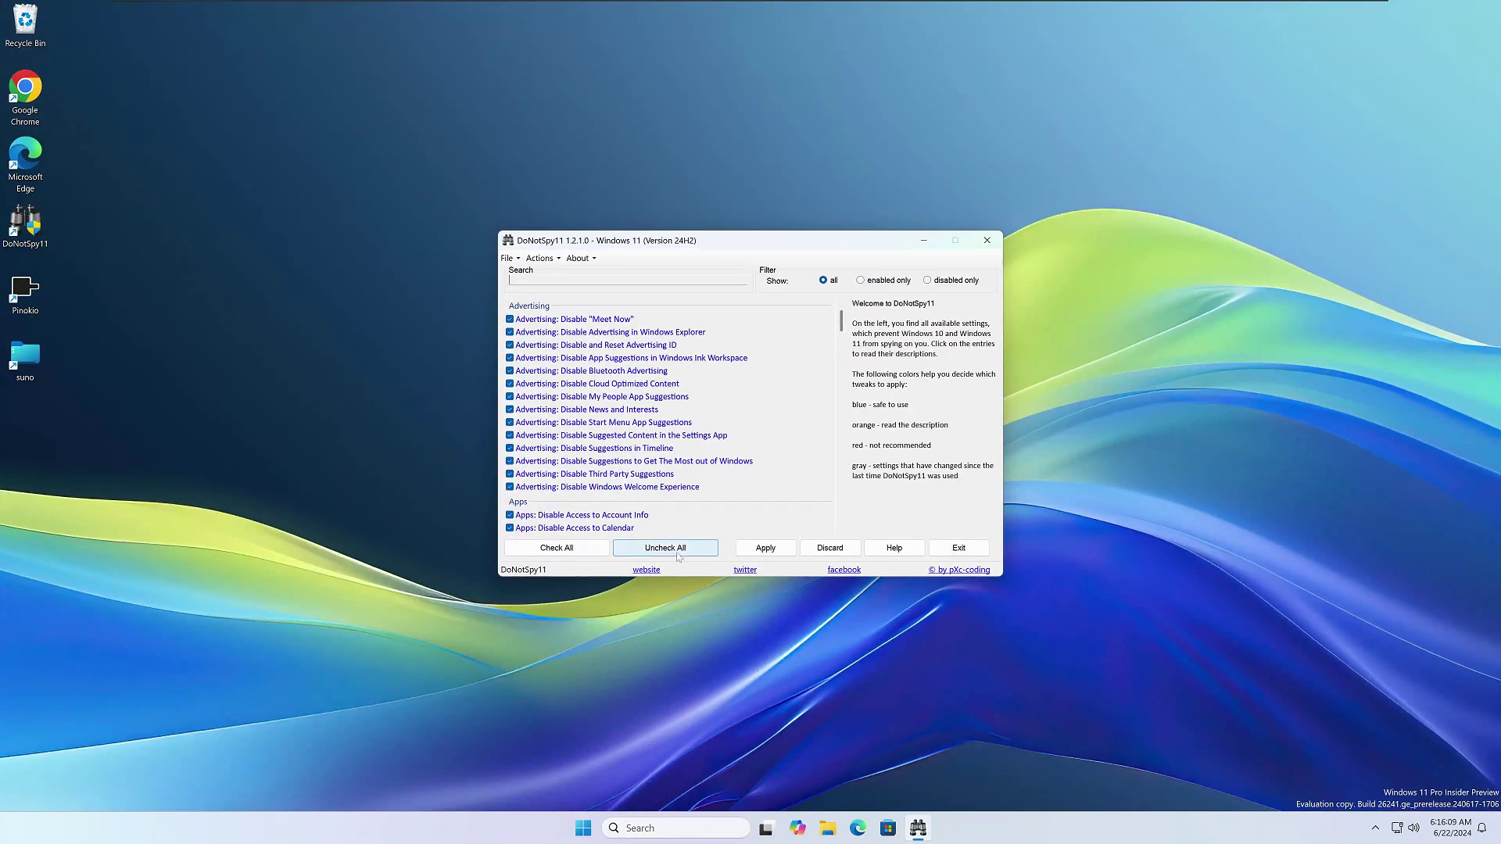
pyautogui.moveTo(851, 244); pyautogui.dragTo(821, 173)
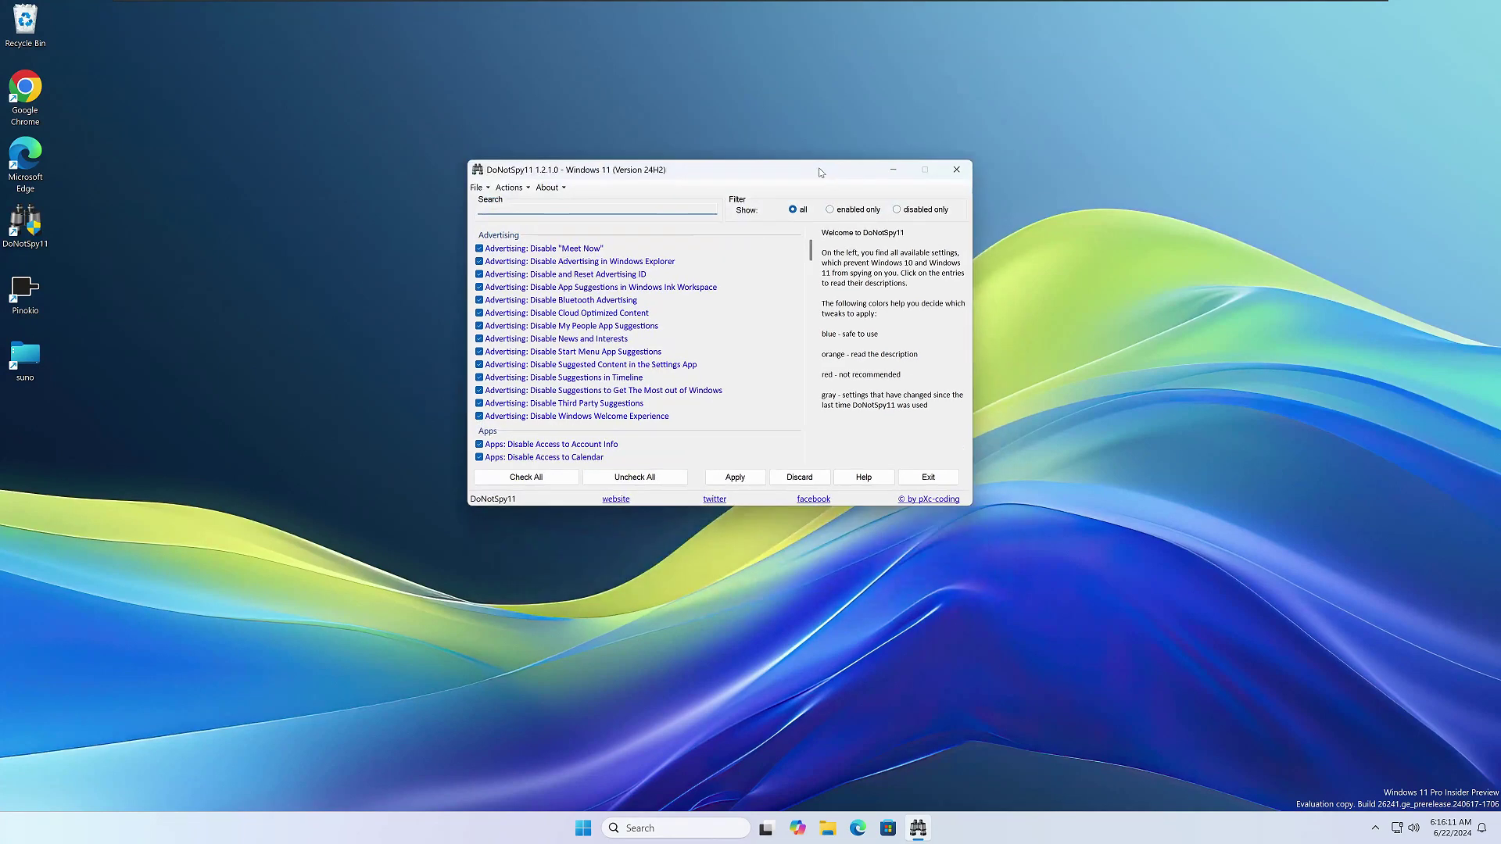
# Uncheck the SmartScreen-Filter for URLs tweak and view its description
pyautogui.scroll(-20, 643, 412)
pyautogui.scroll(-6, 643, 413)
pyautogui.scroll(3, 659, 413)
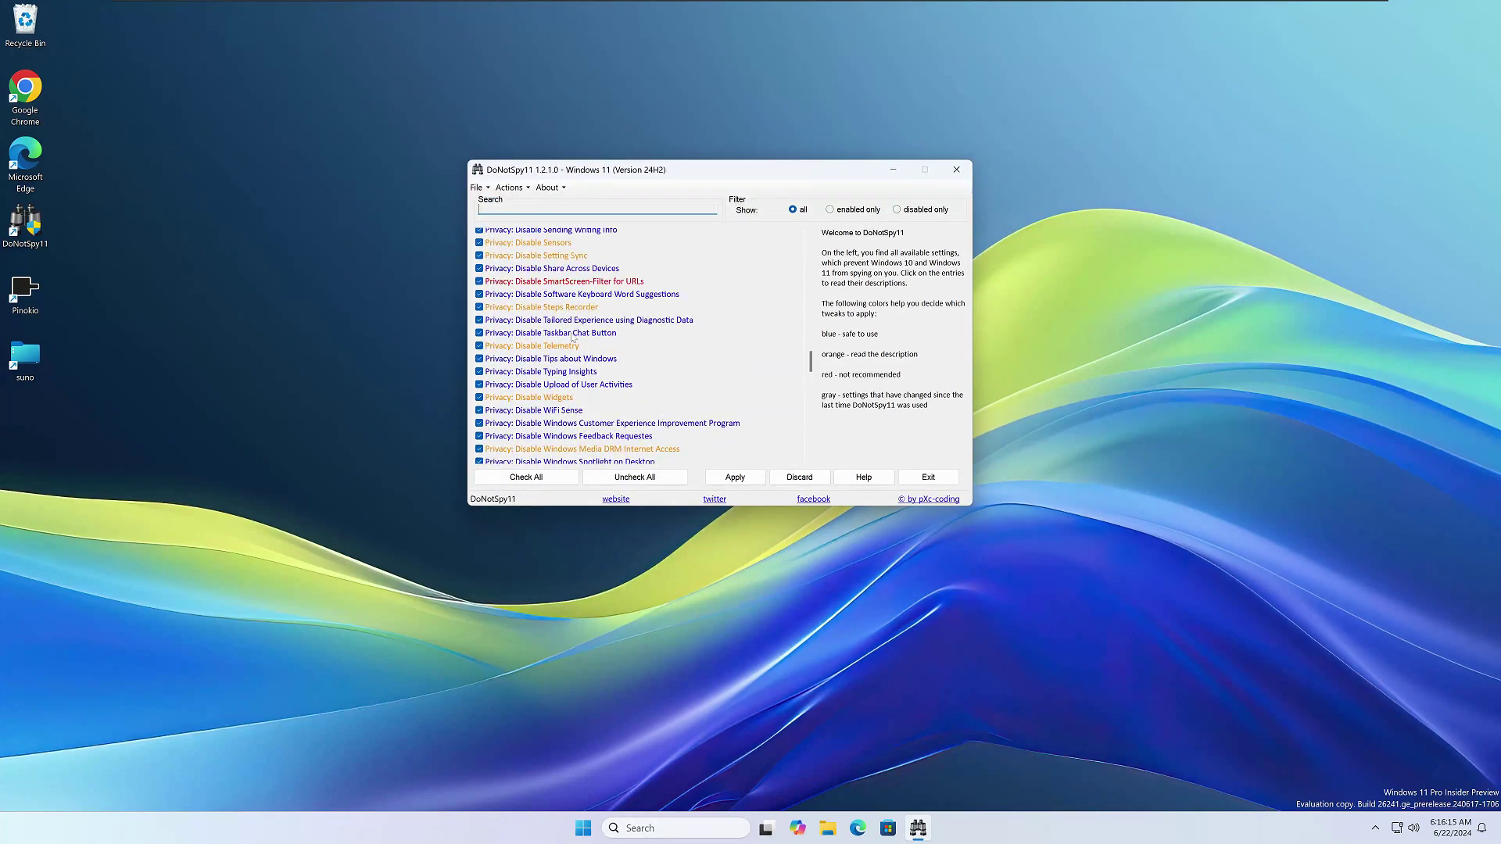
pyautogui.click(479, 282)
pyautogui.click(571, 297)
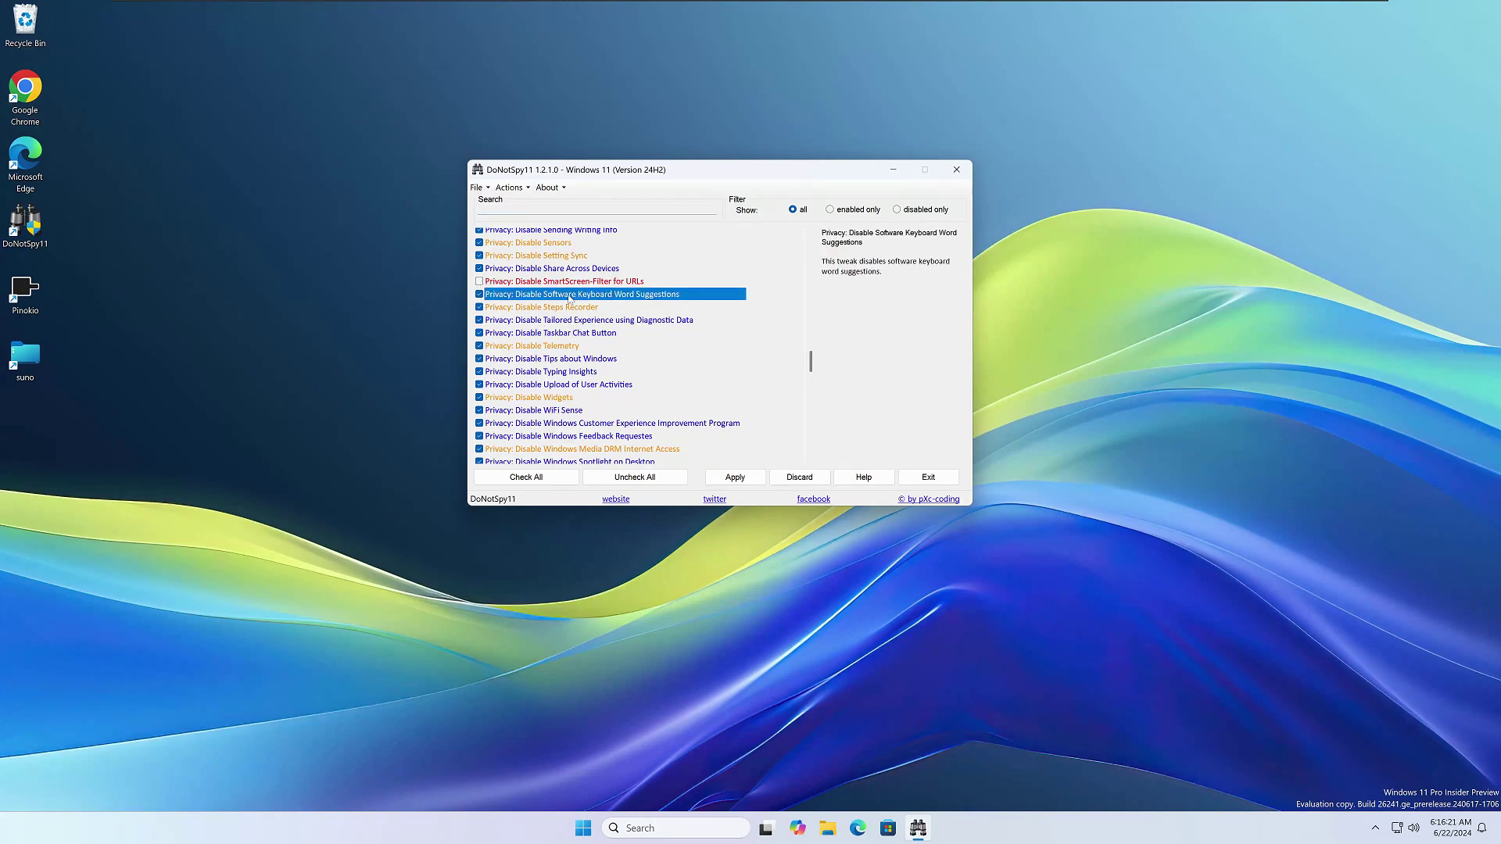
pyautogui.click(513, 283)
# Scroll through the tweak list to review the settings kept after the reboot
pyautogui.scroll(5, 544, 294)
pyautogui.scroll(8, 546, 299)
pyautogui.scroll(-10, 540, 391)
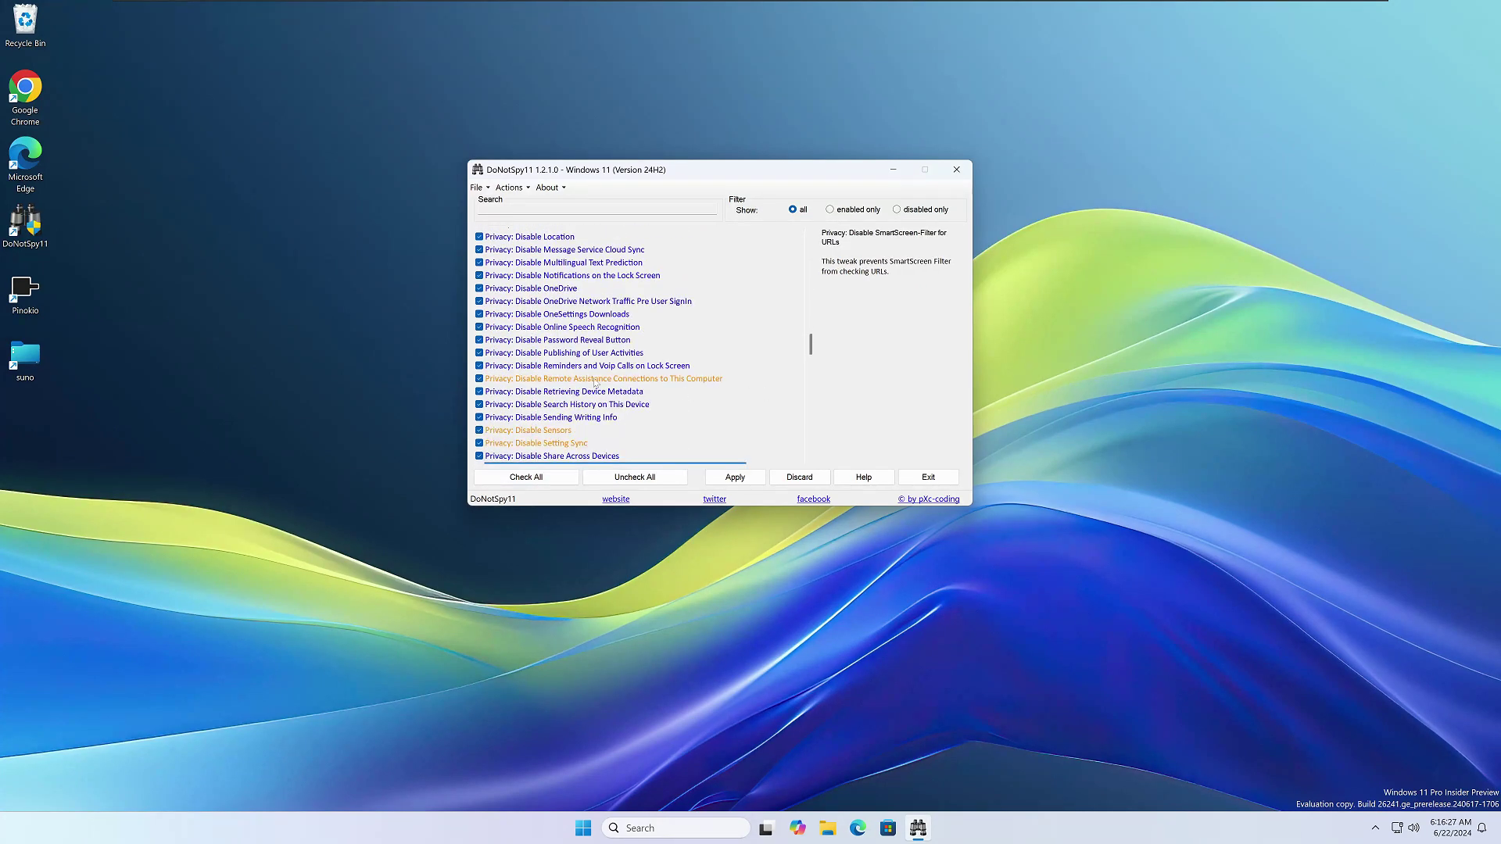
pyautogui.scroll(-3, 592, 382)
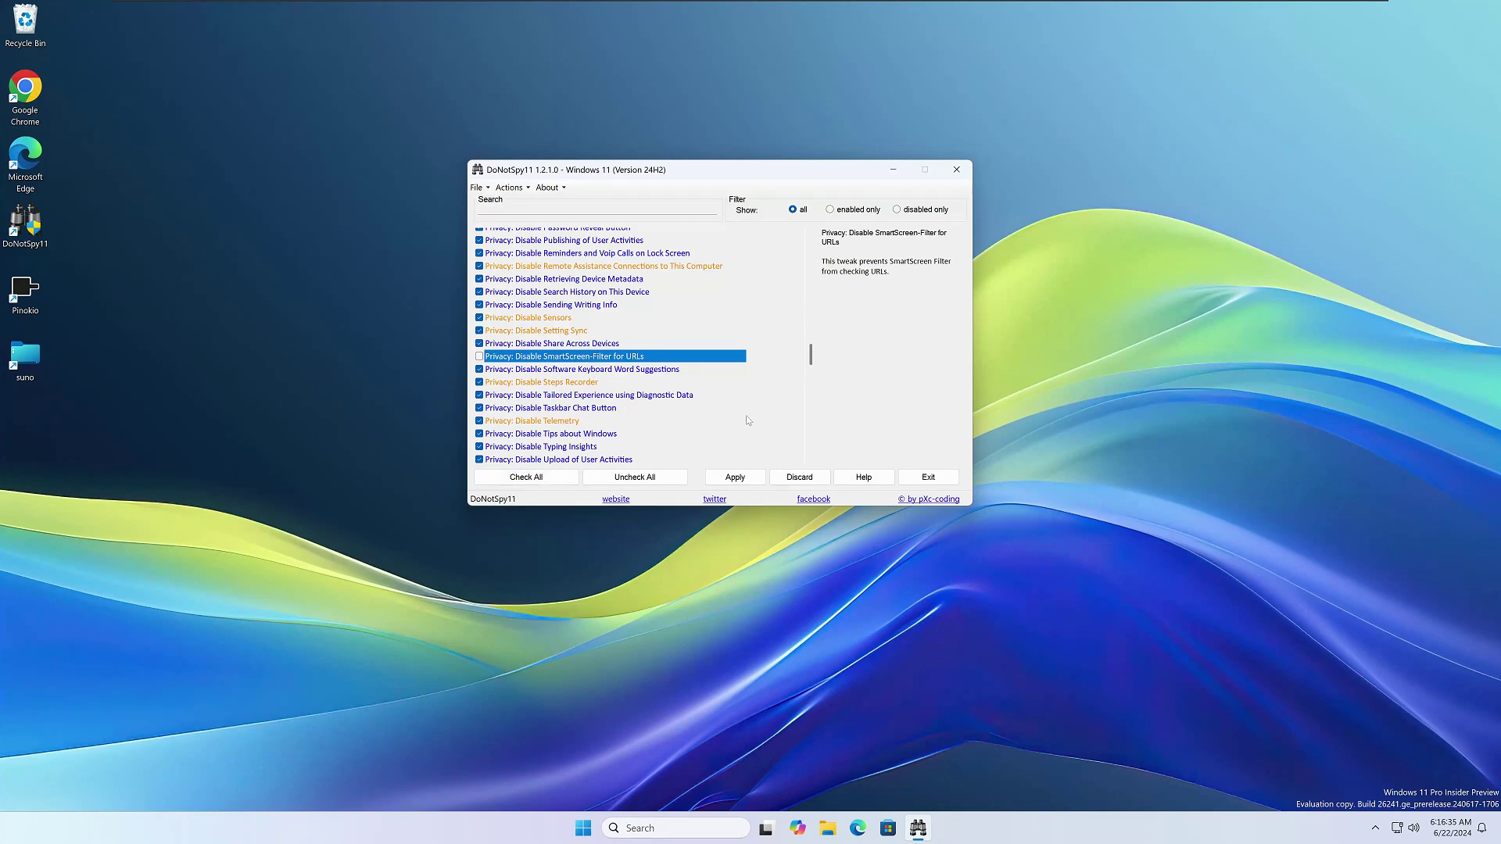
pyautogui.scroll(-8, 613, 404)
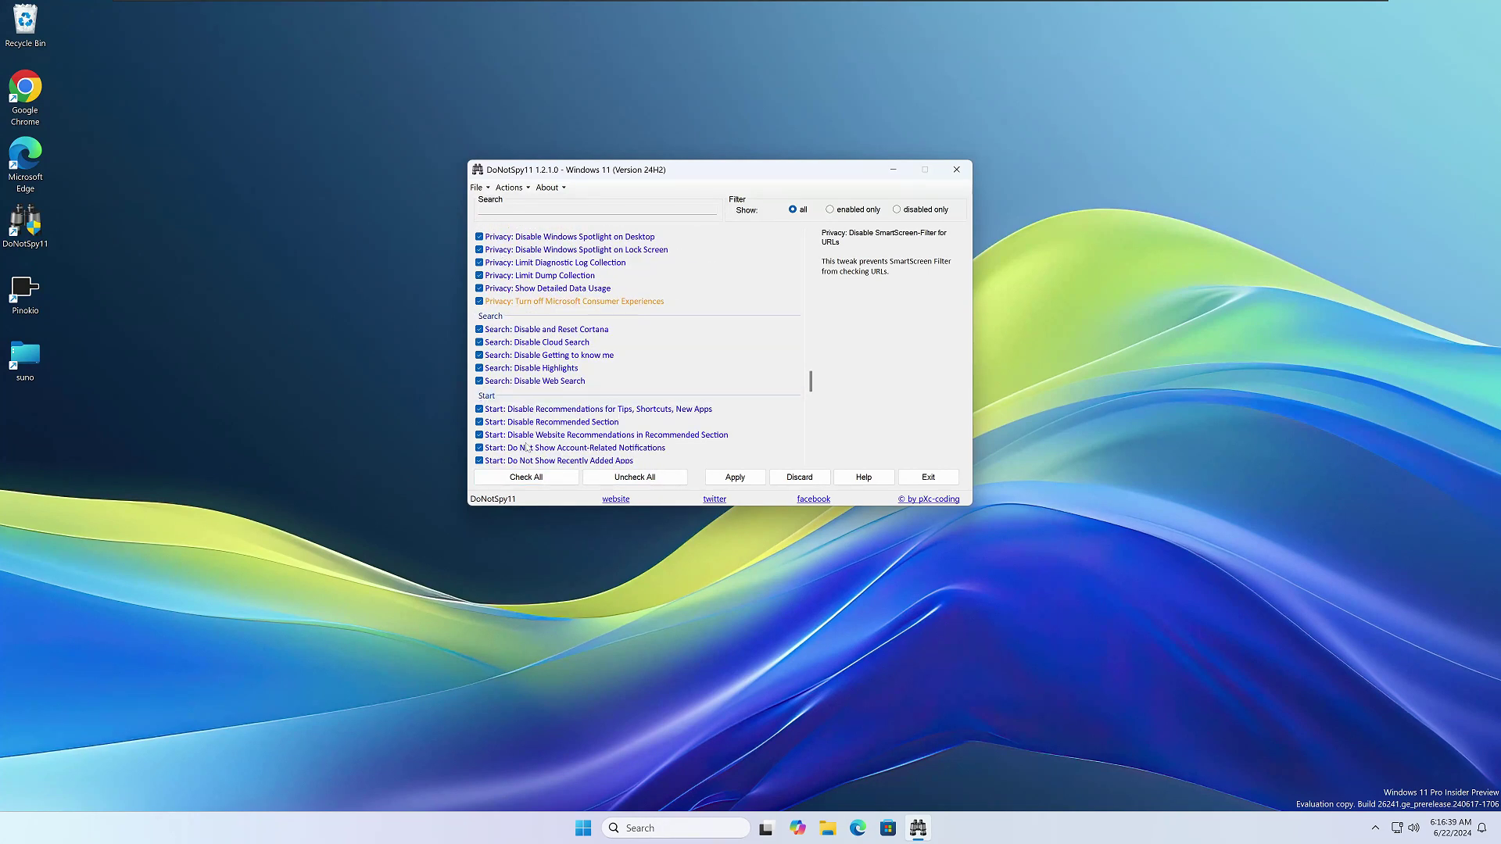
pyautogui.scroll(-12, 527, 441)
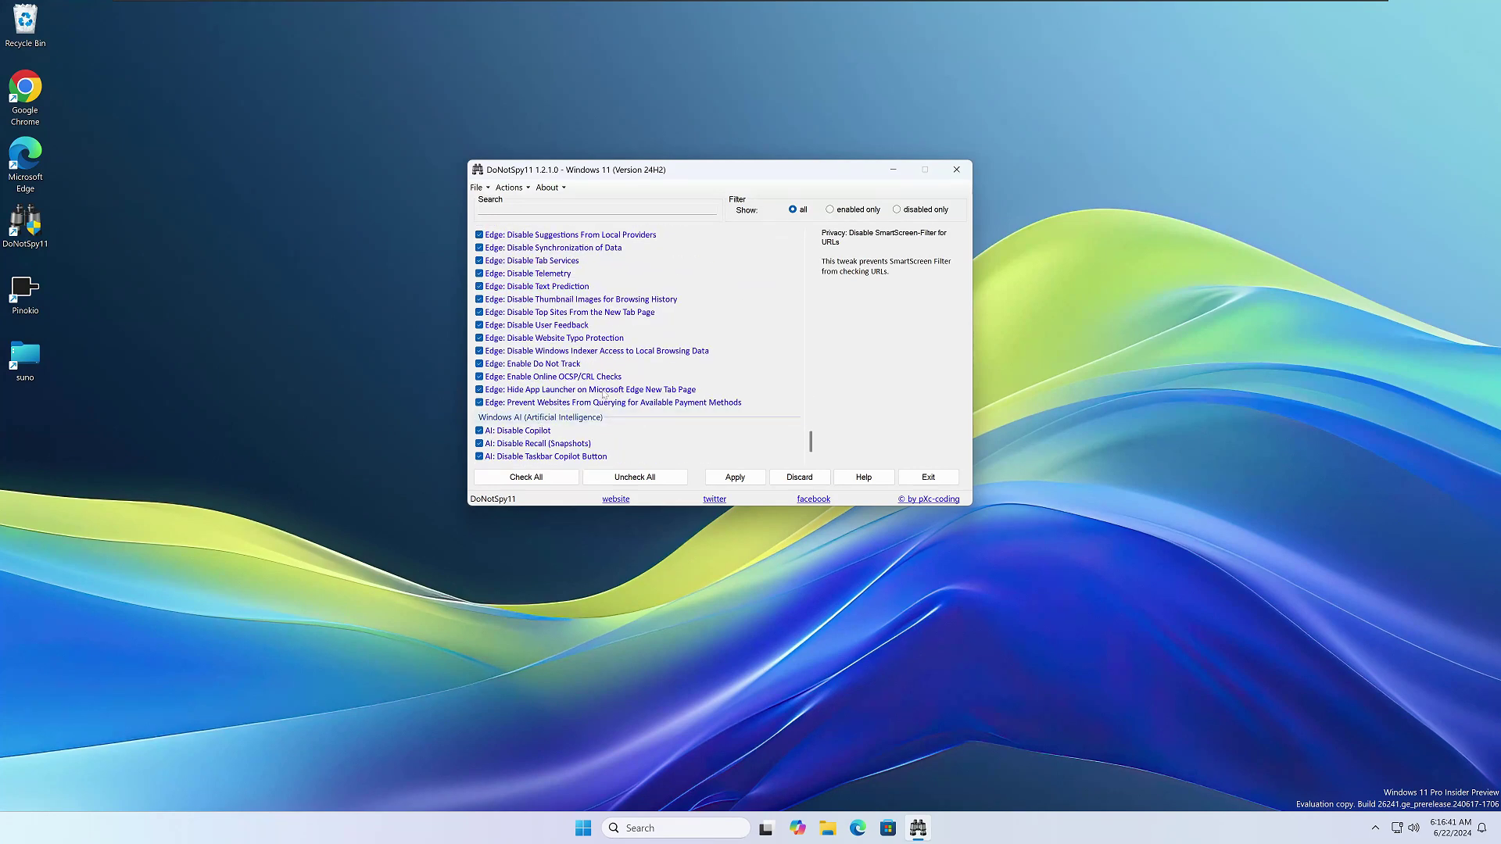
pyautogui.scroll(15, 564, 294)
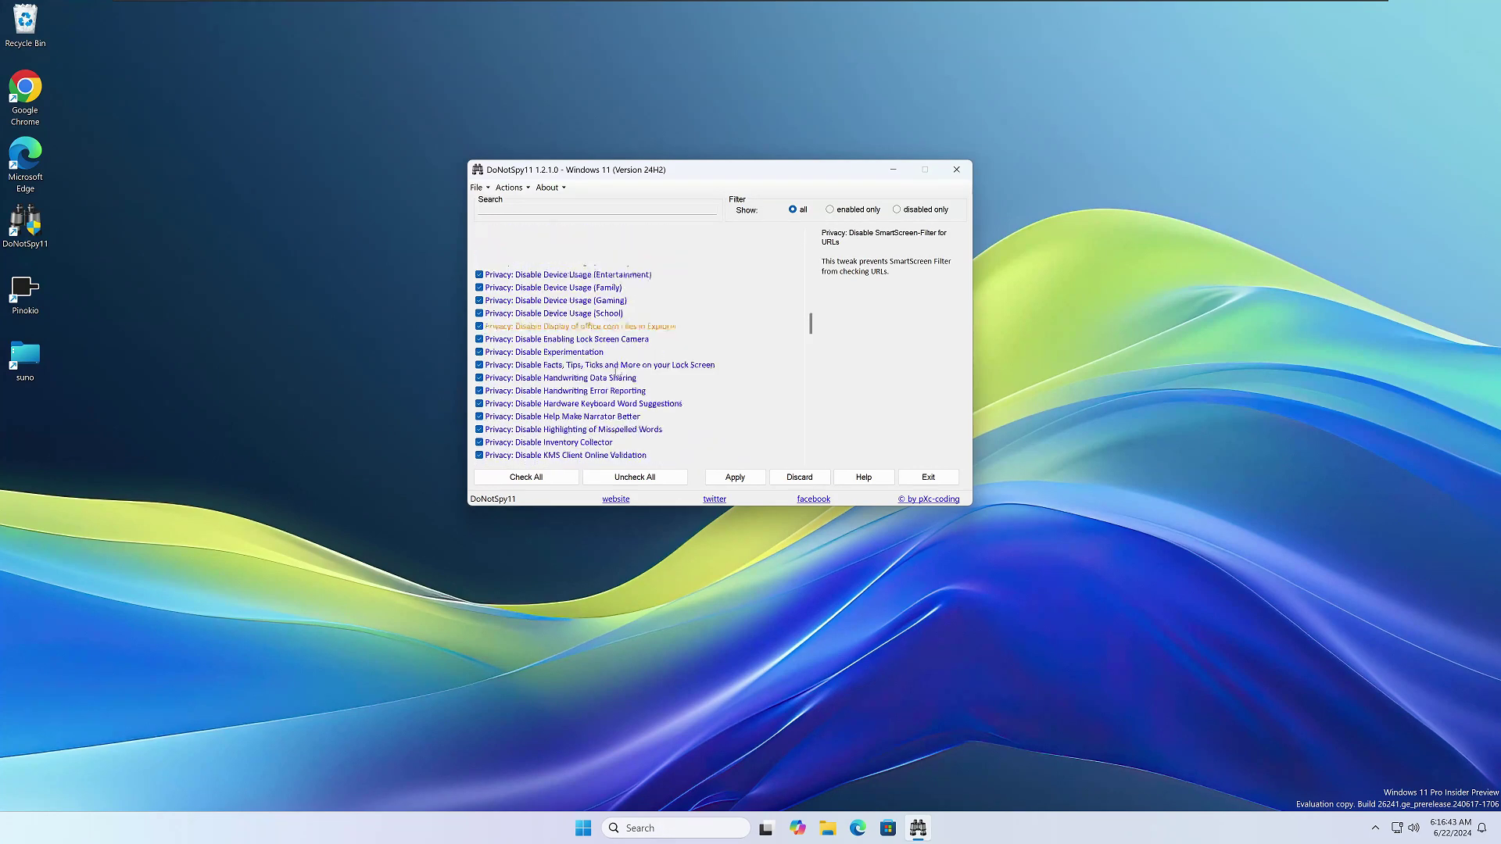
pyautogui.scroll(10, 565, 293)
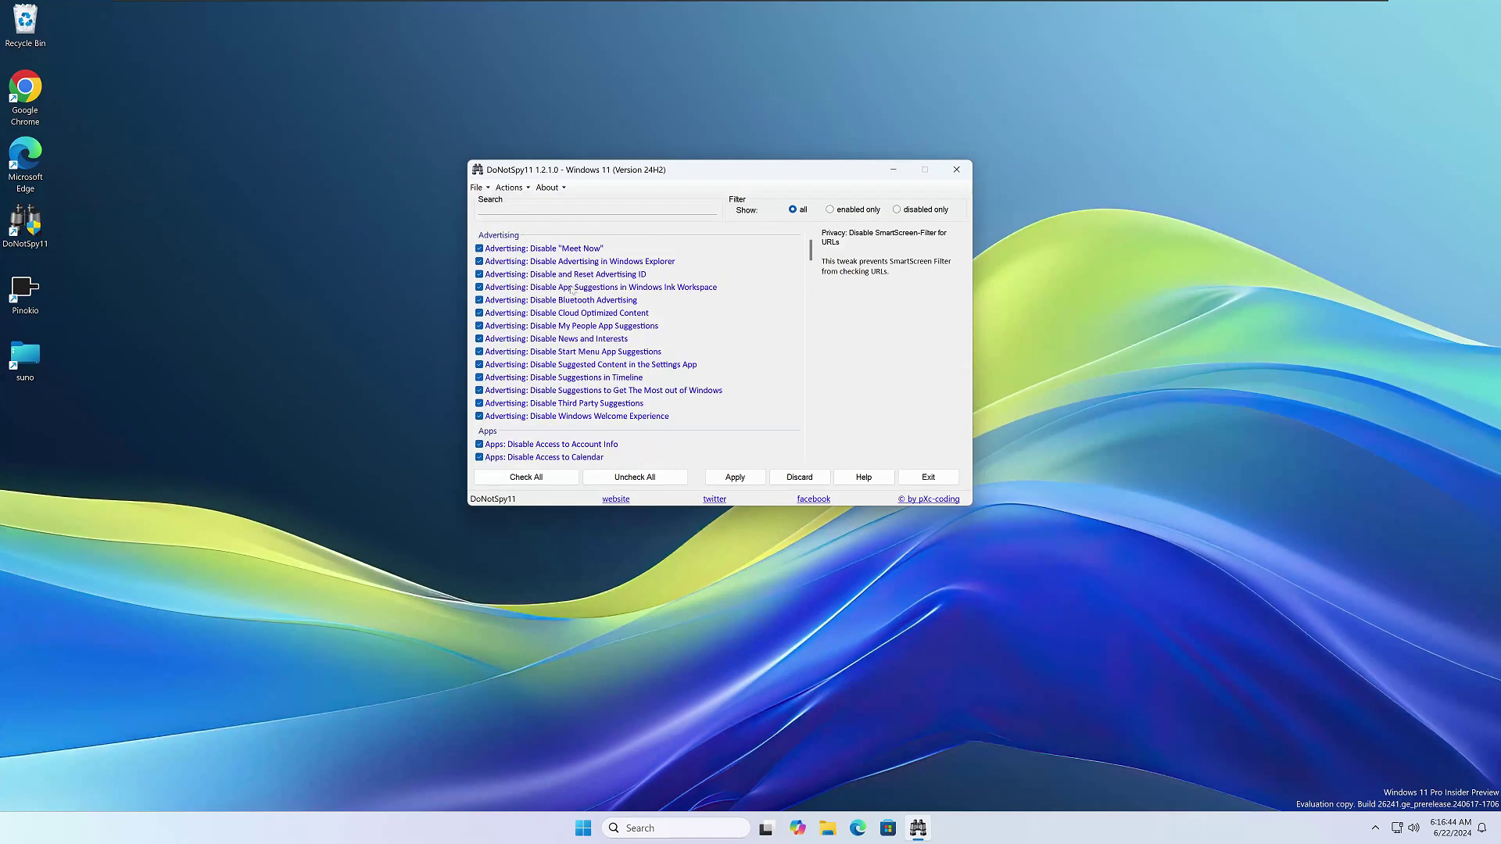
pyautogui.click(509, 236)
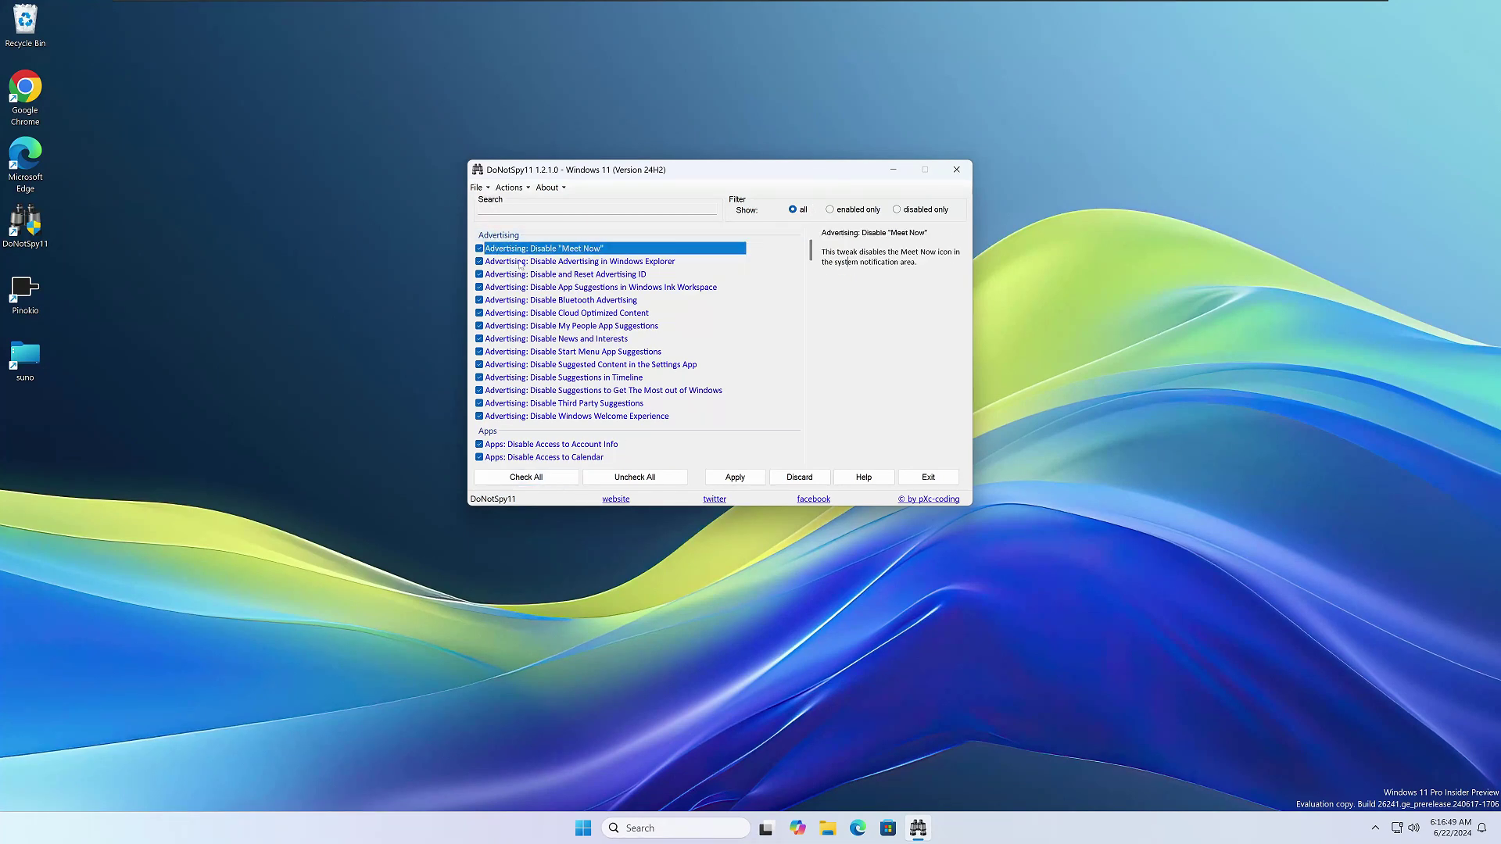
pyautogui.click(770, 278)
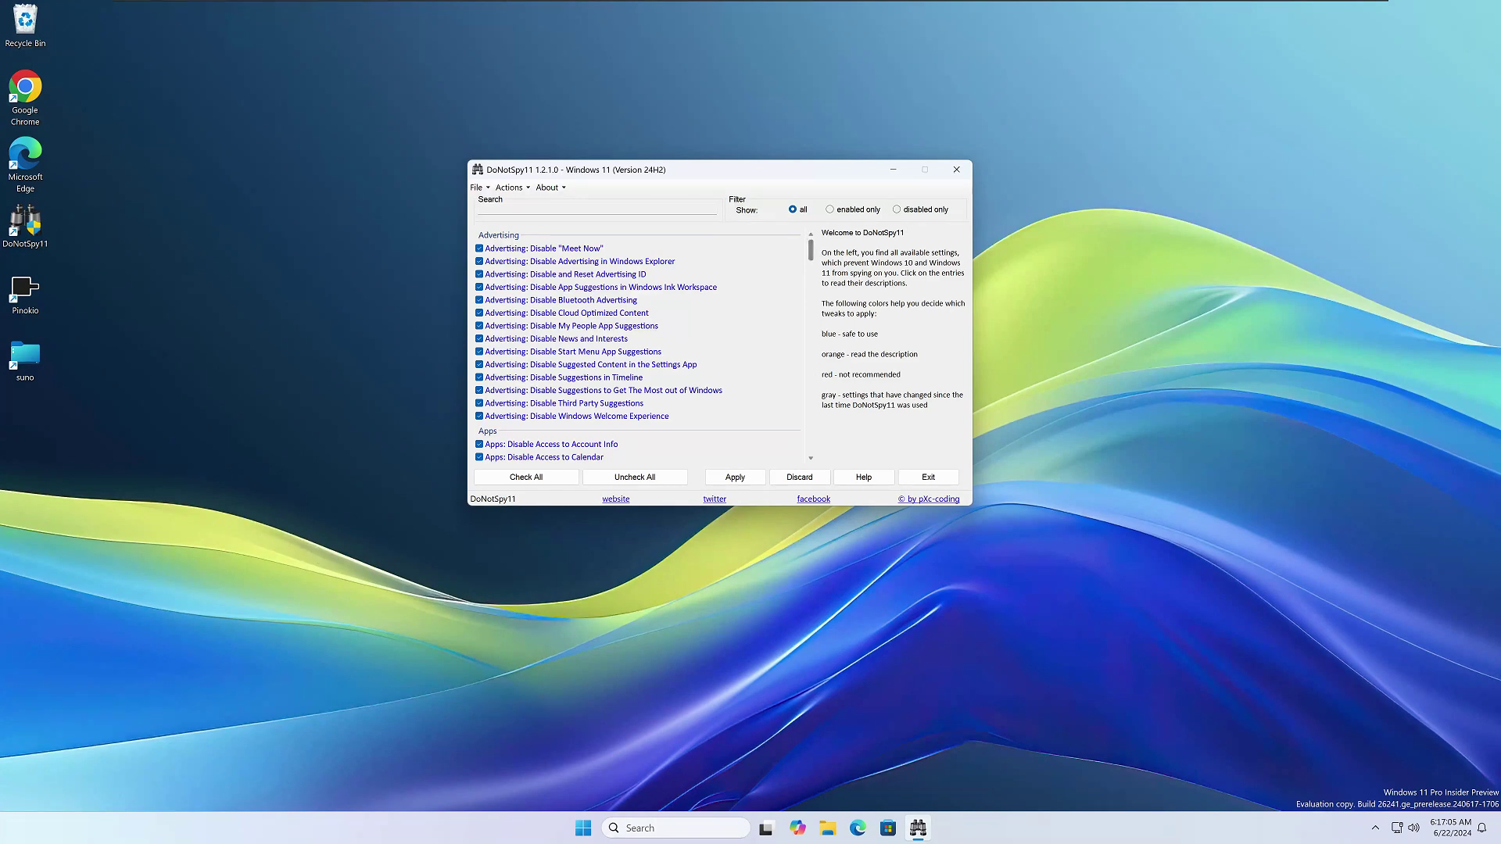
pyautogui.press('Tab')
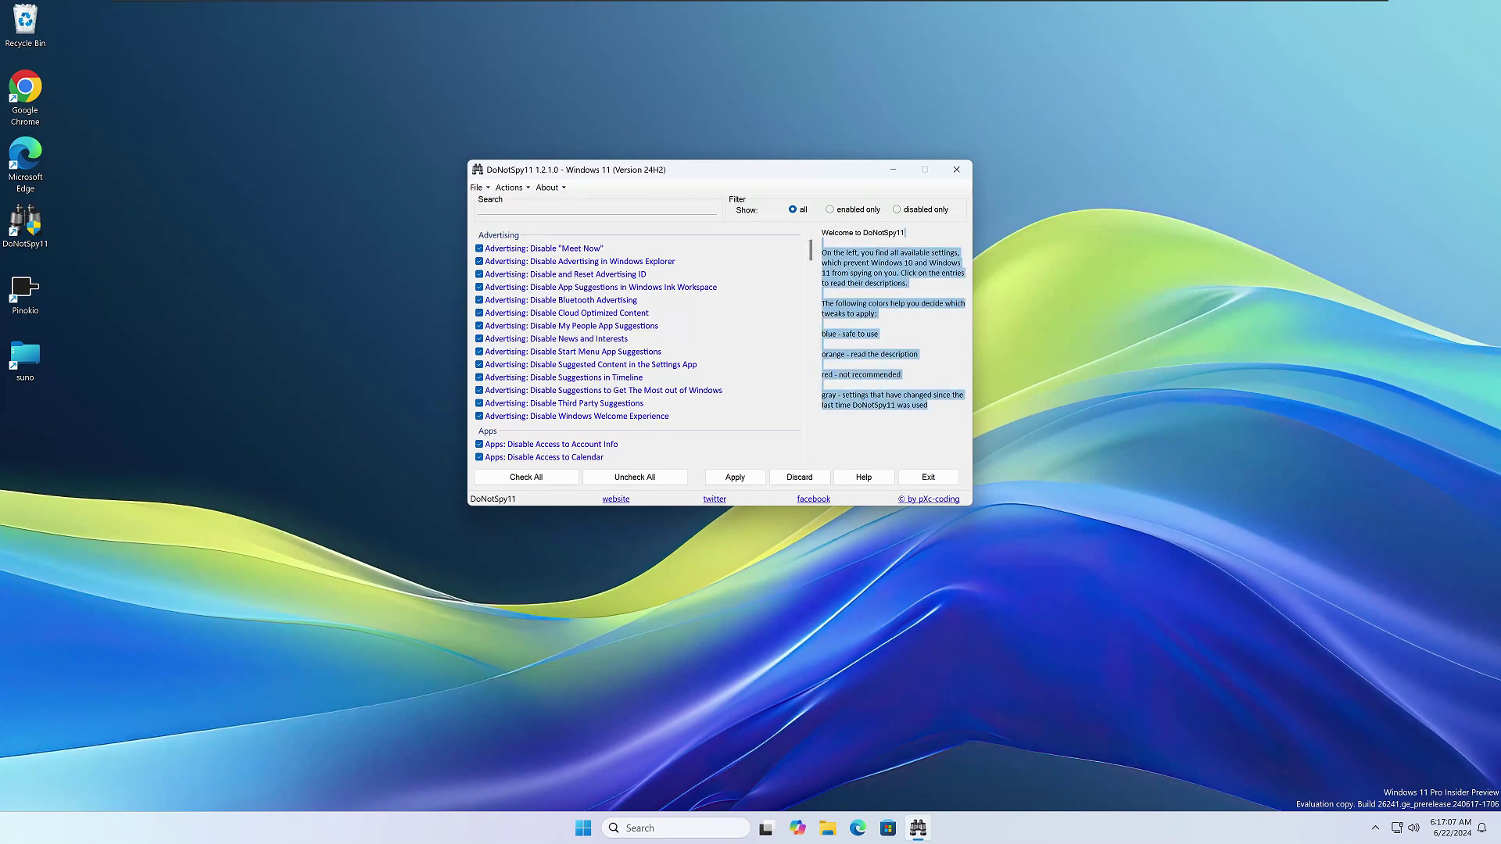
pyautogui.click(871, 395)
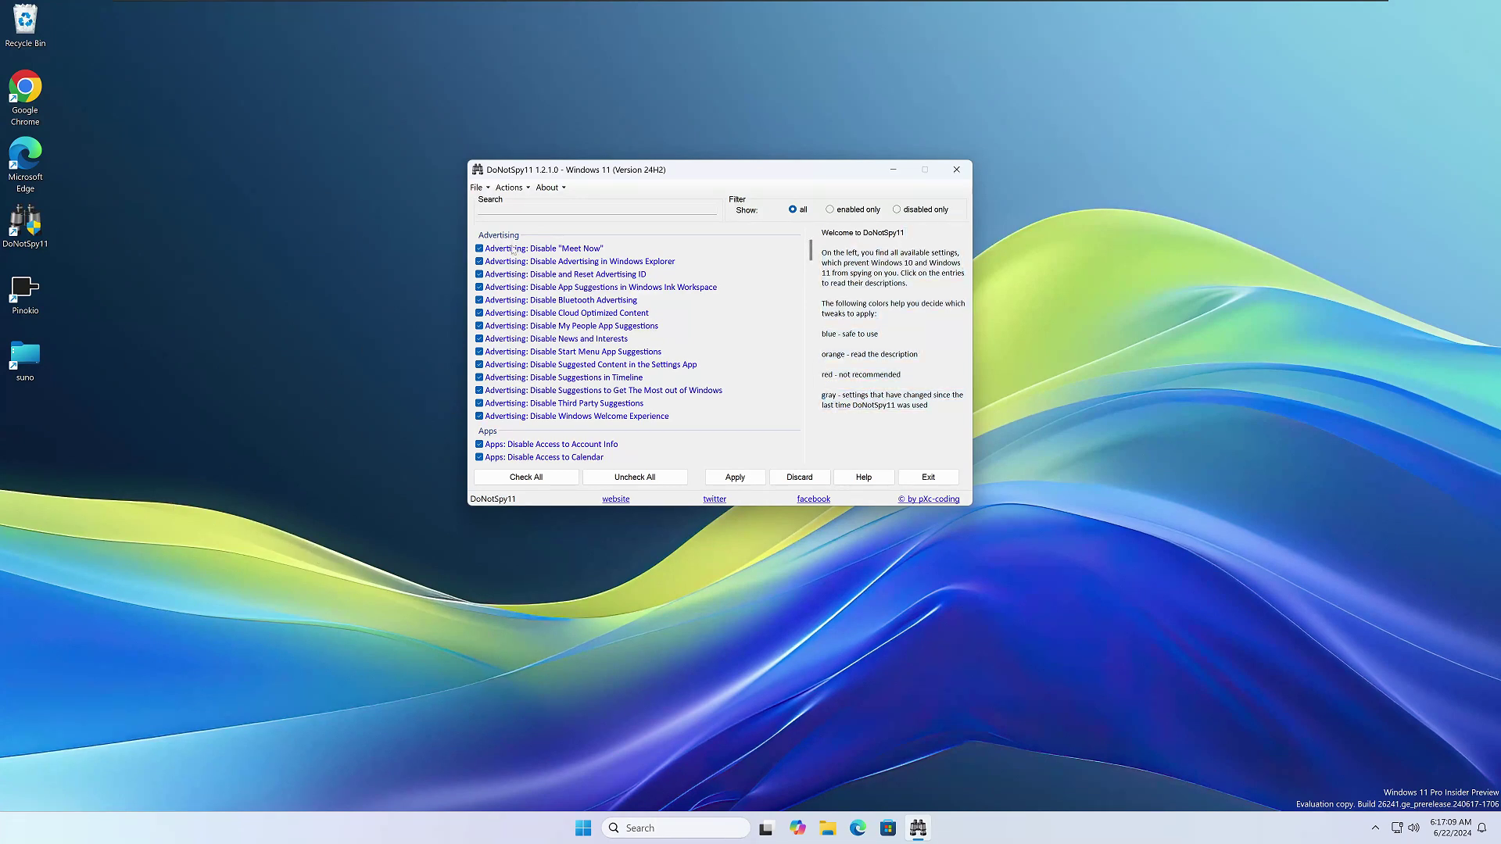
pyautogui.scroll(-20, 560, 338)
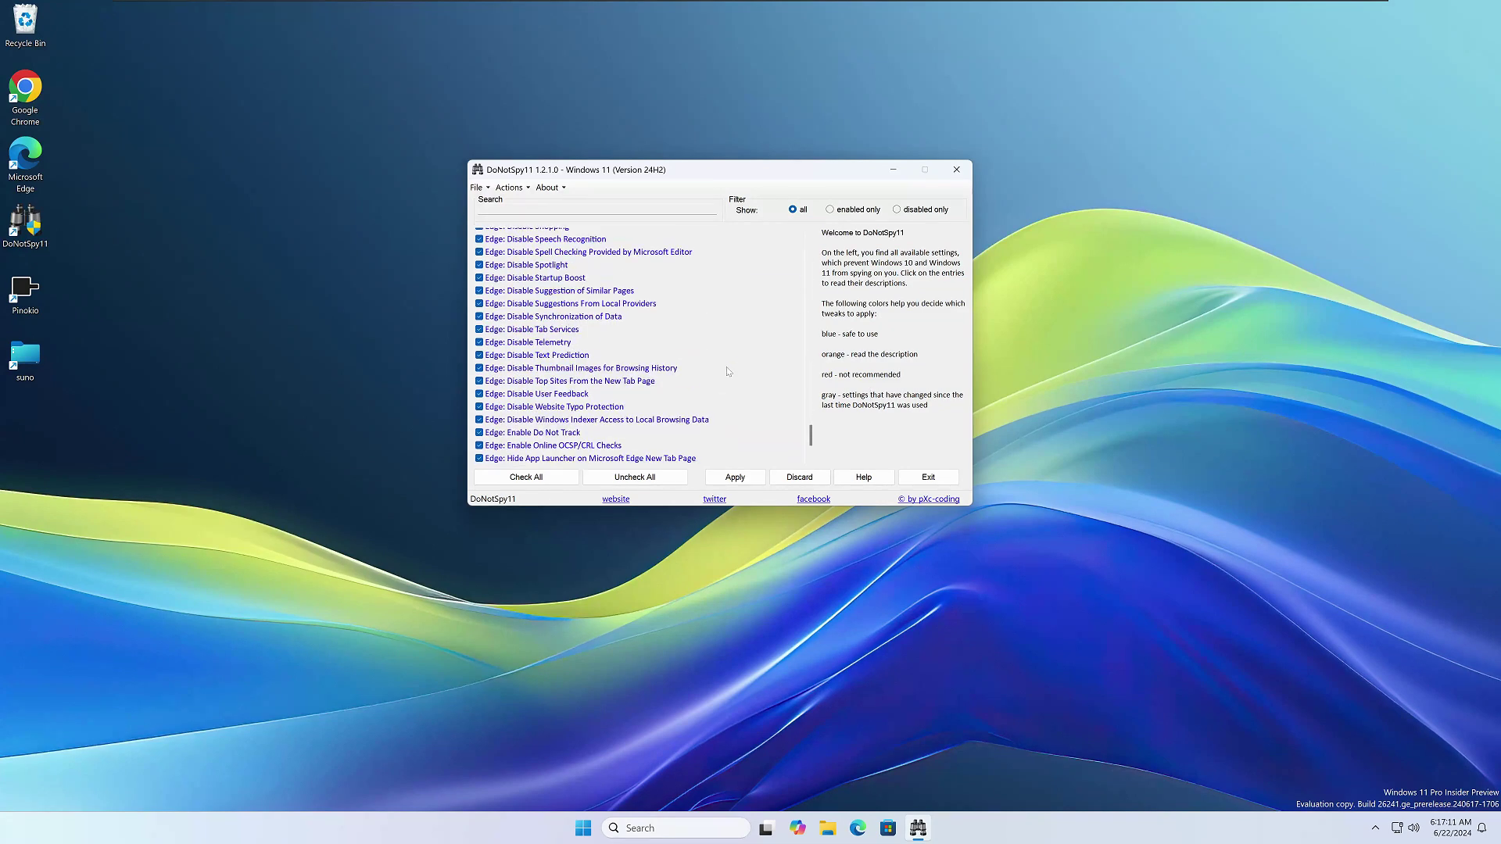
pyautogui.scroll(-2, 727, 372)
pyautogui.scroll(12, 721, 306)
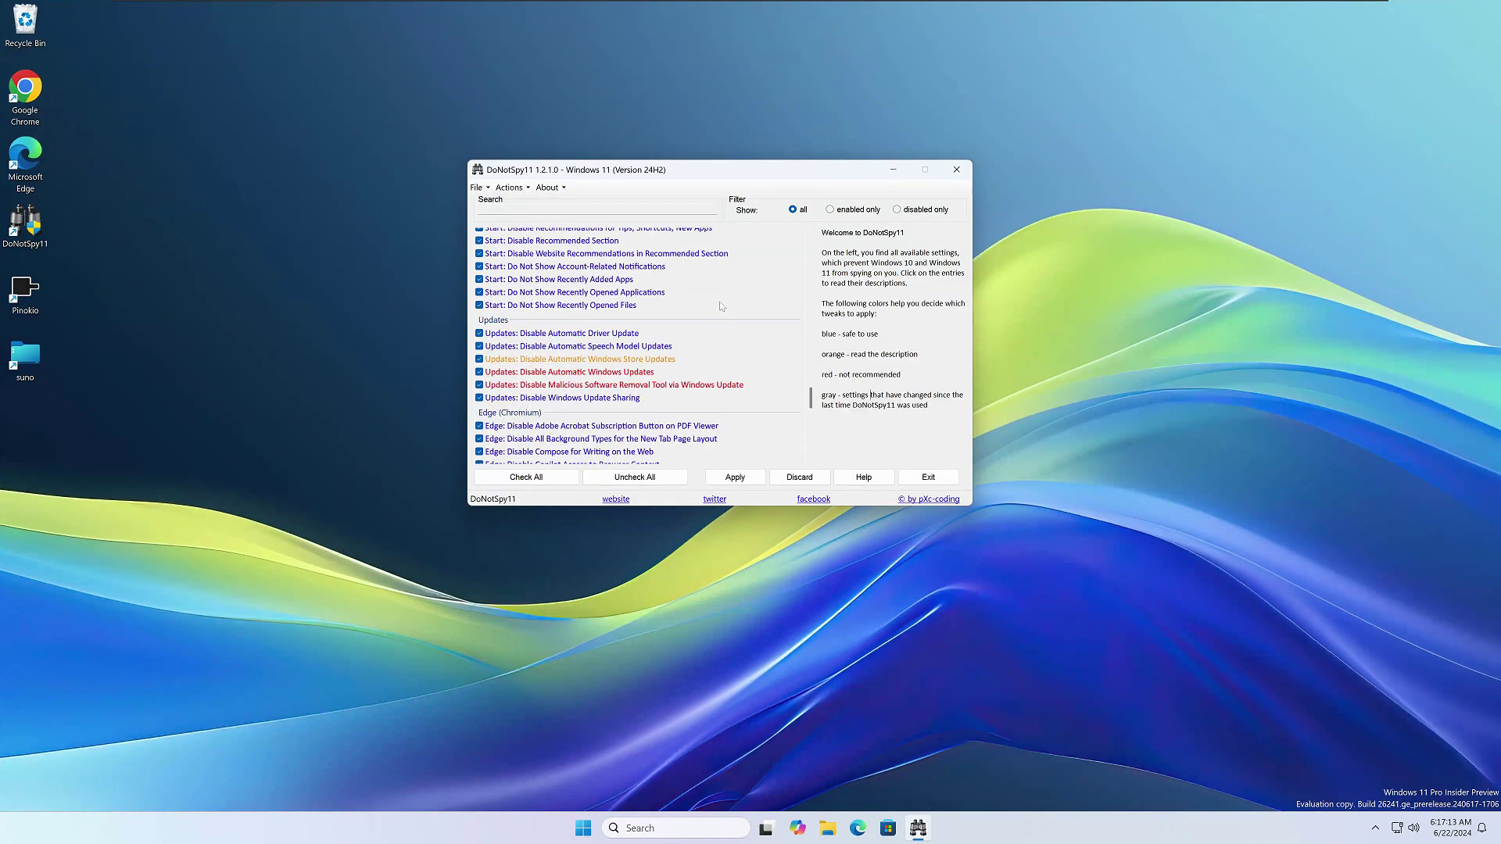
pyautogui.scroll(12, 720, 306)
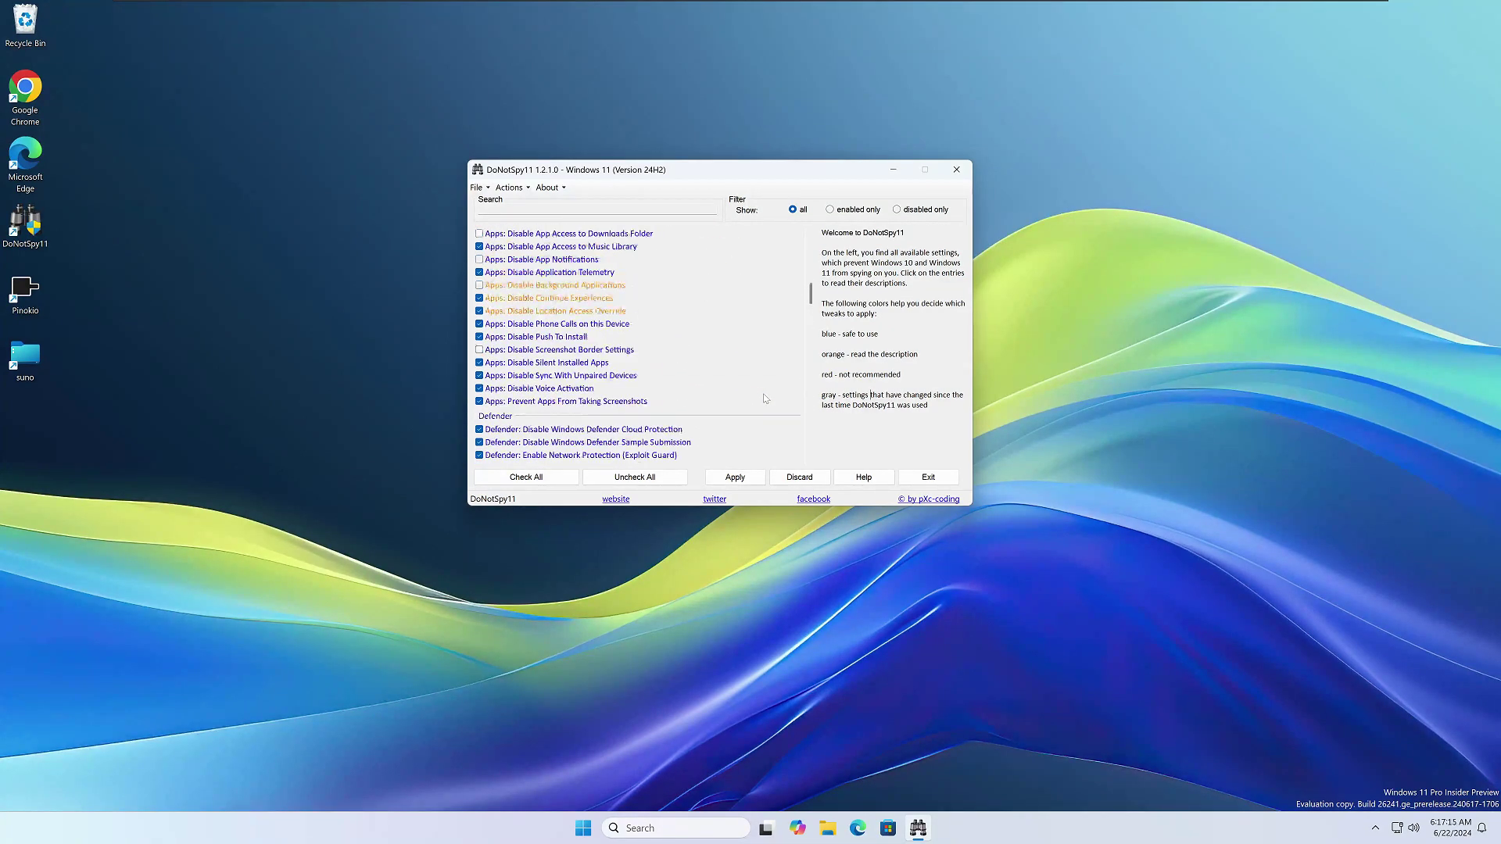
pyautogui.scroll(5, 764, 398)
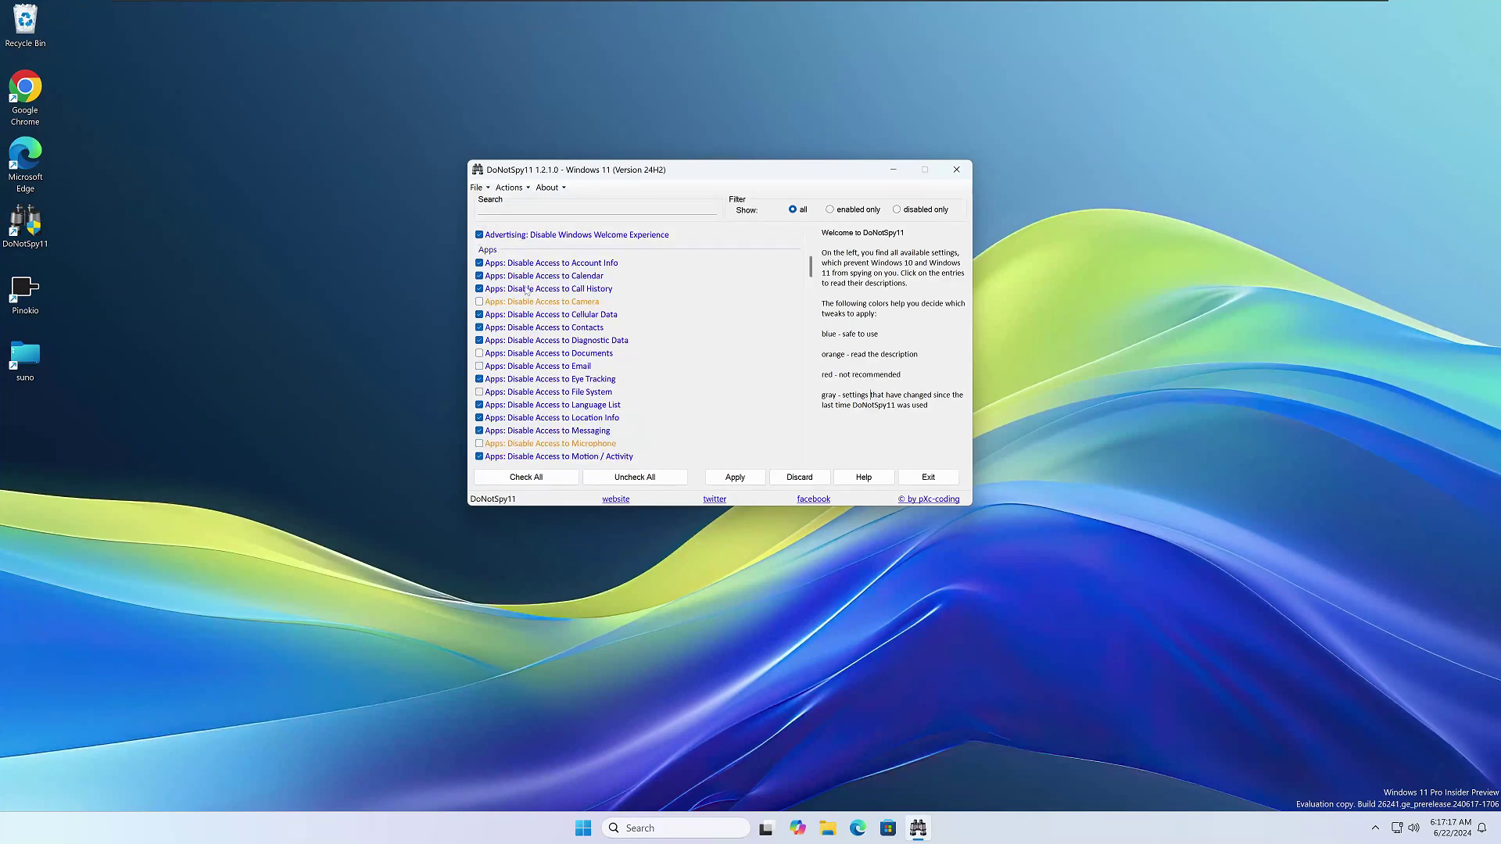
pyautogui.scroll(-5, 702, 460)
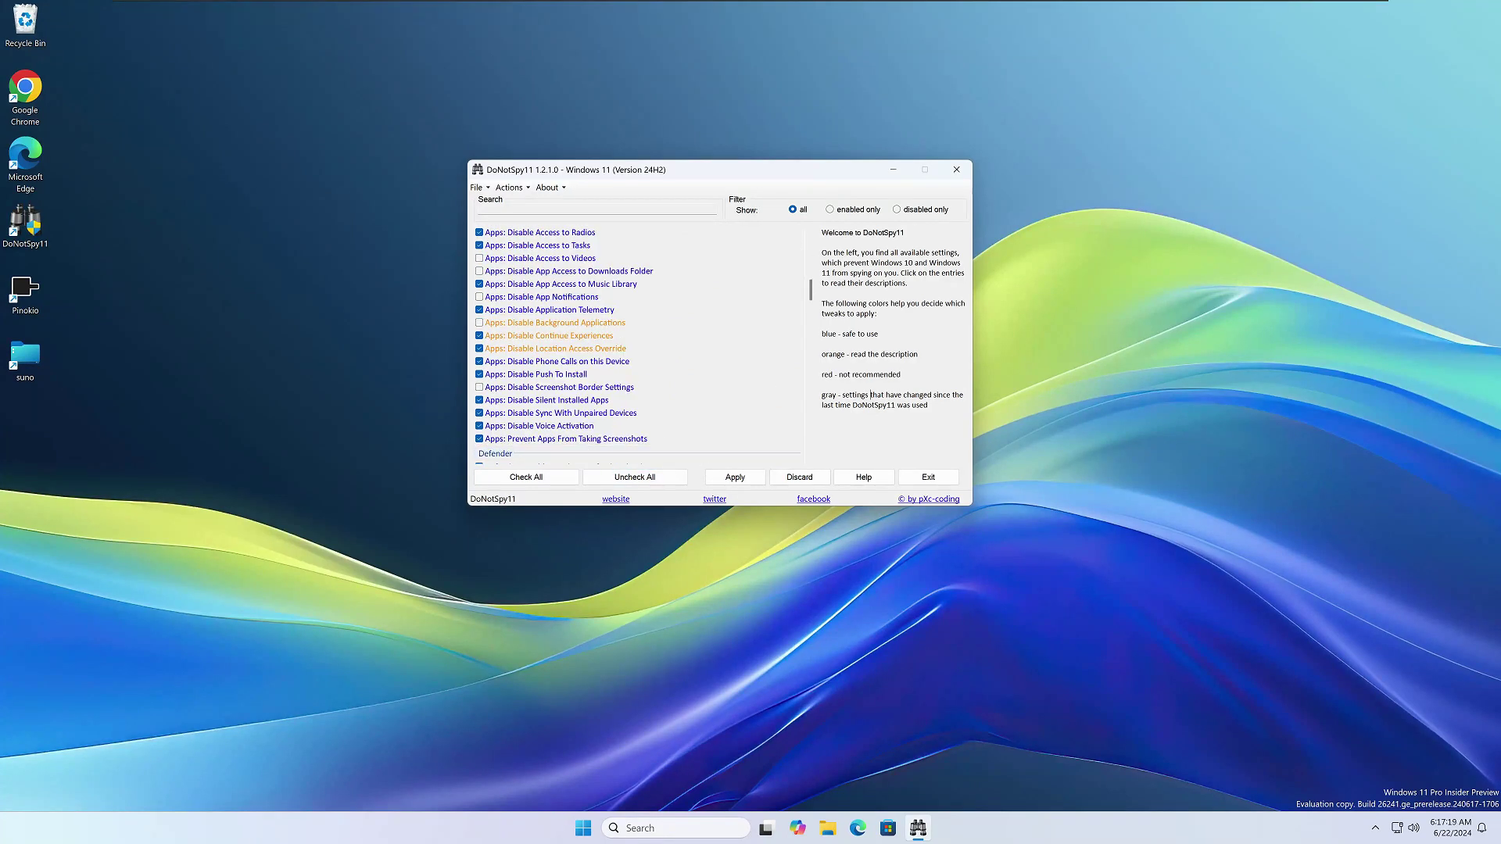